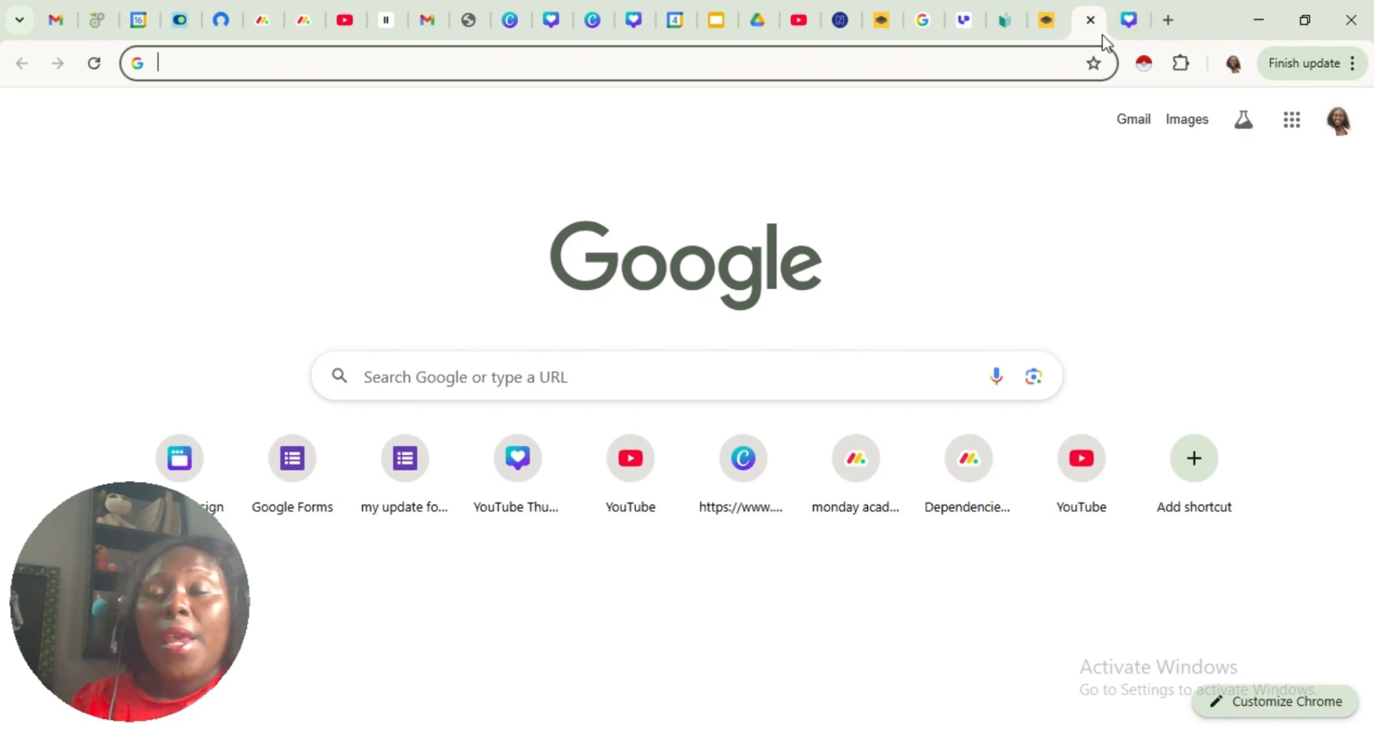
Search Google for "clockify login" and open the Clockify website from the results
click(834, 71)
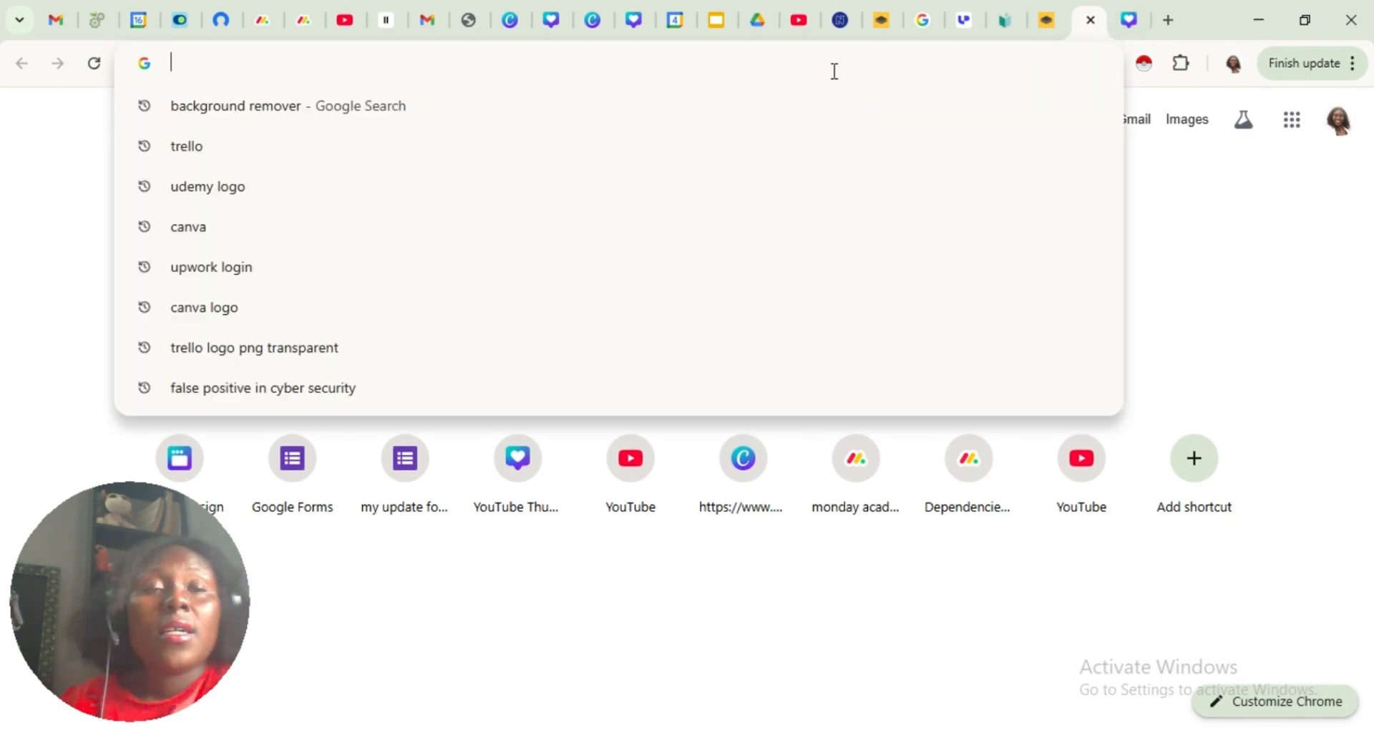
text(cl)
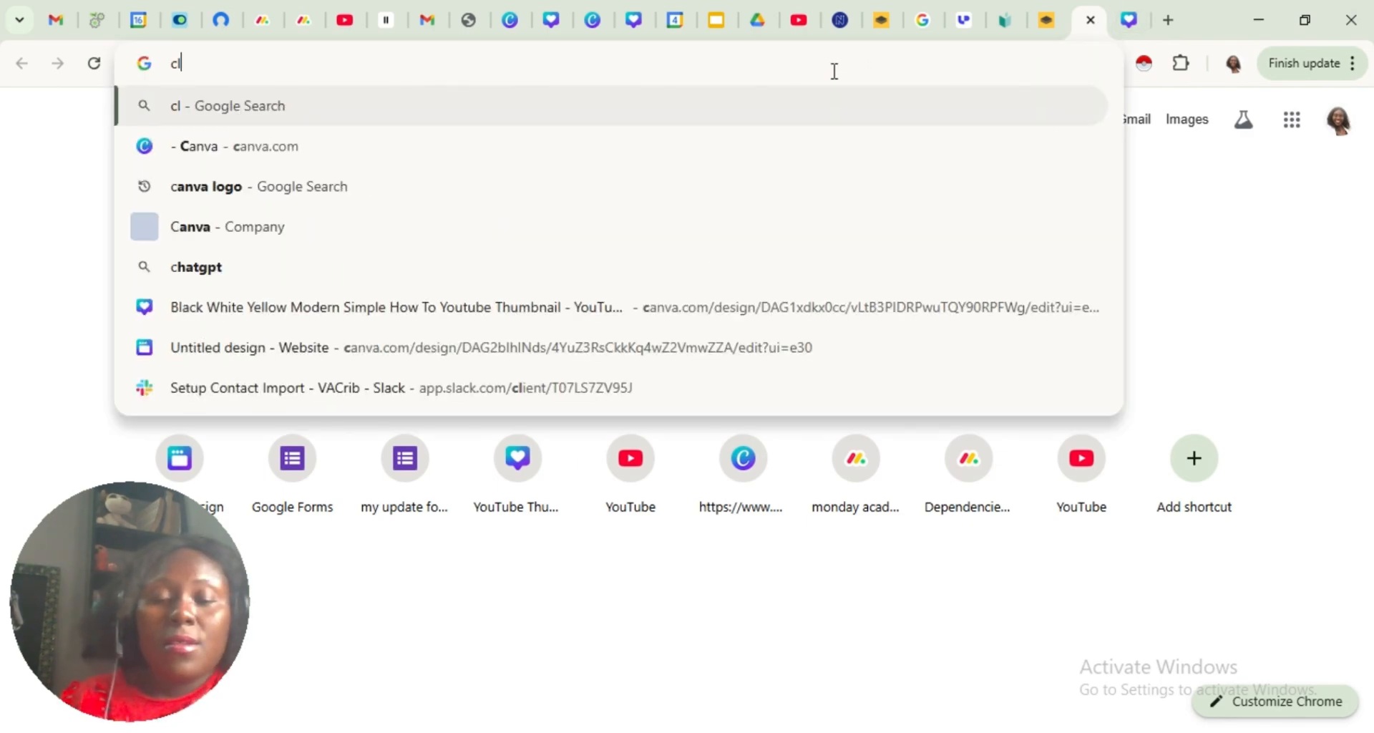
key(BackSpace)
text(oc)
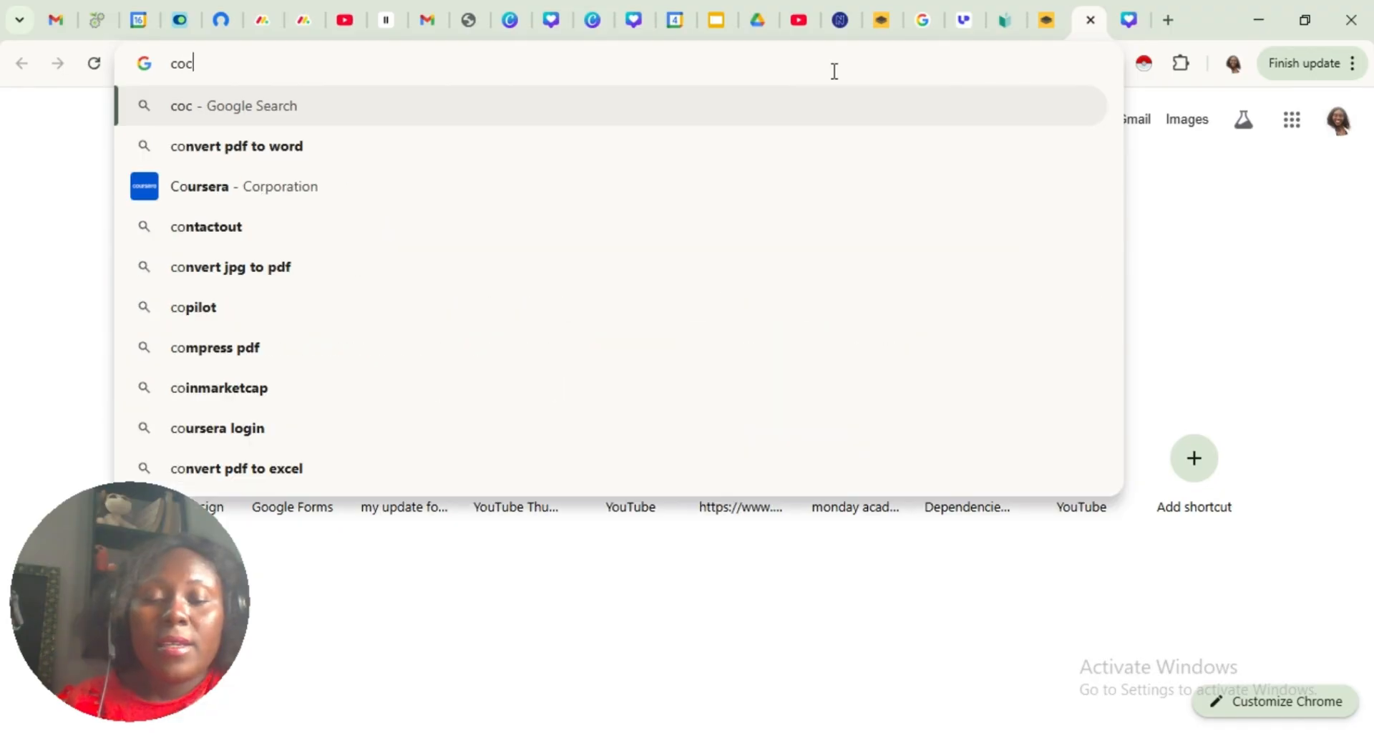
text(kify)
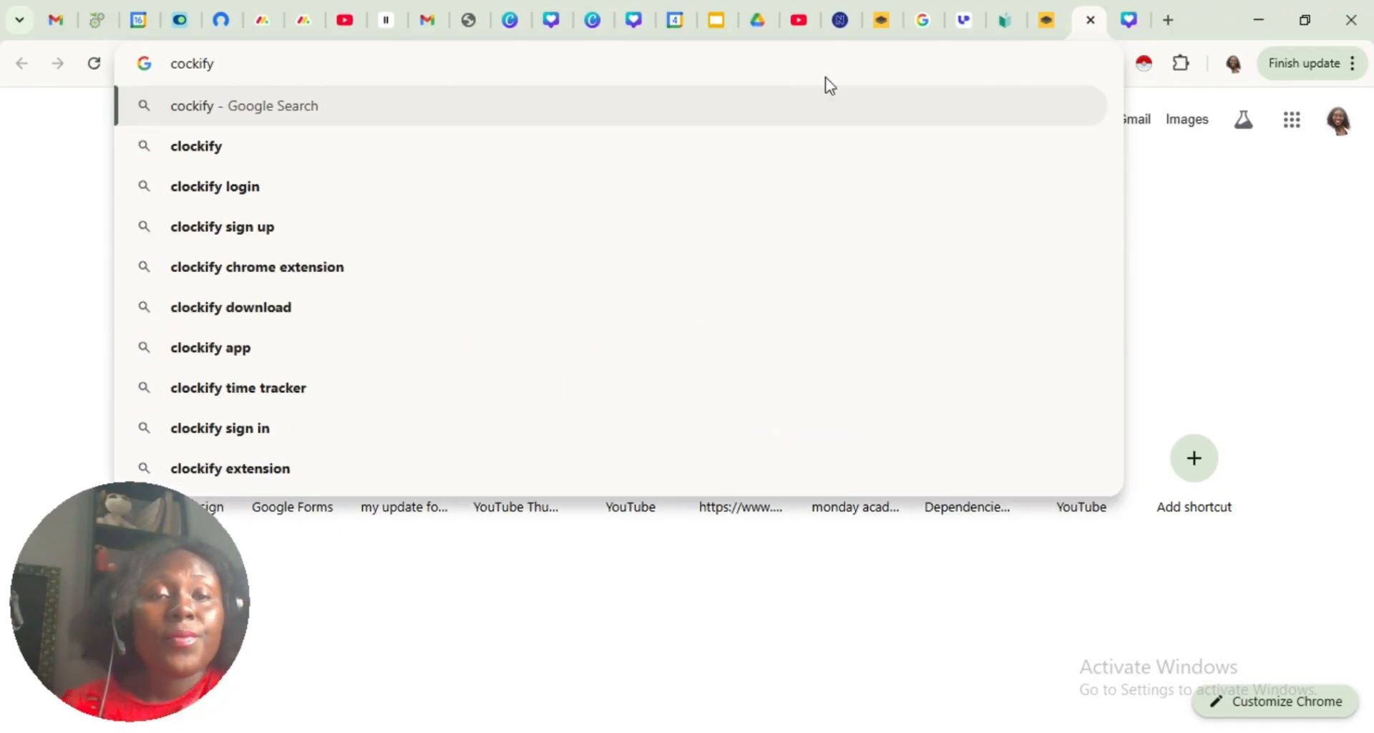
click(257, 188)
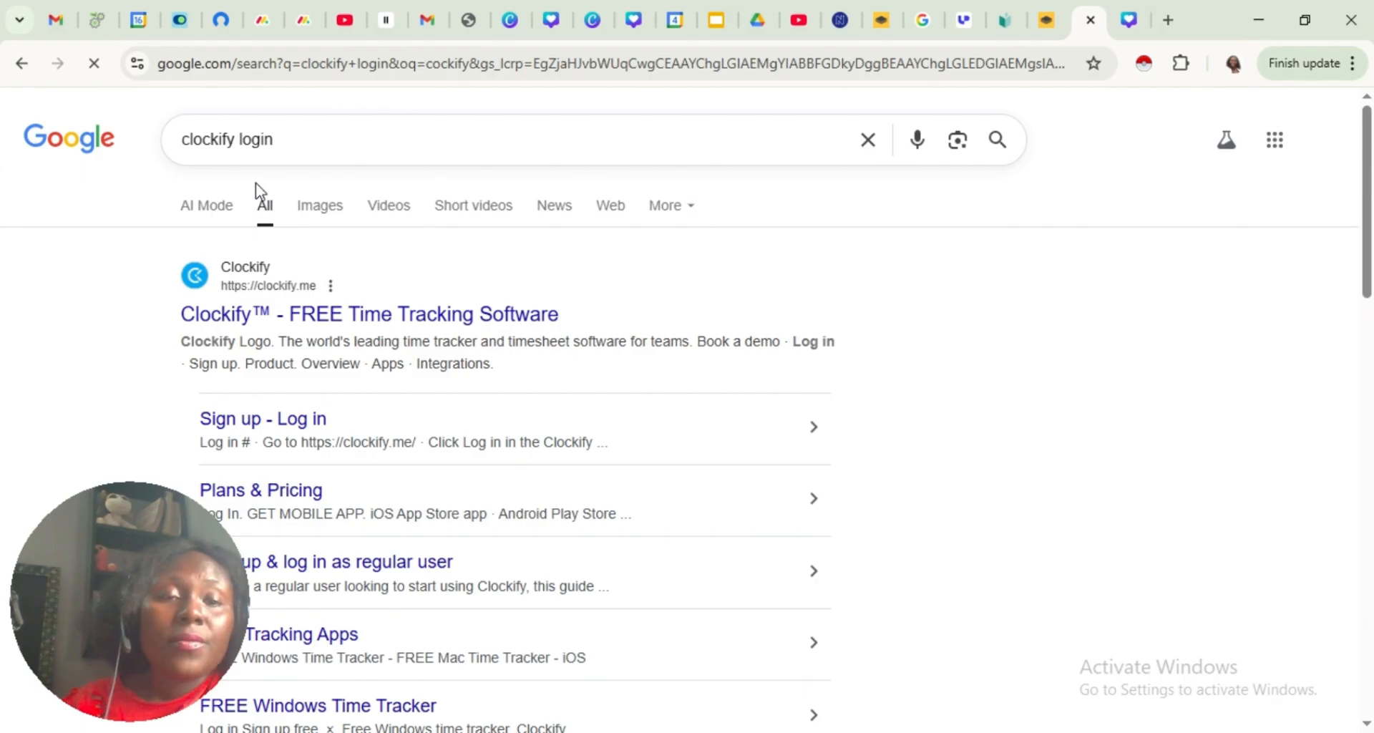
click(358, 314)
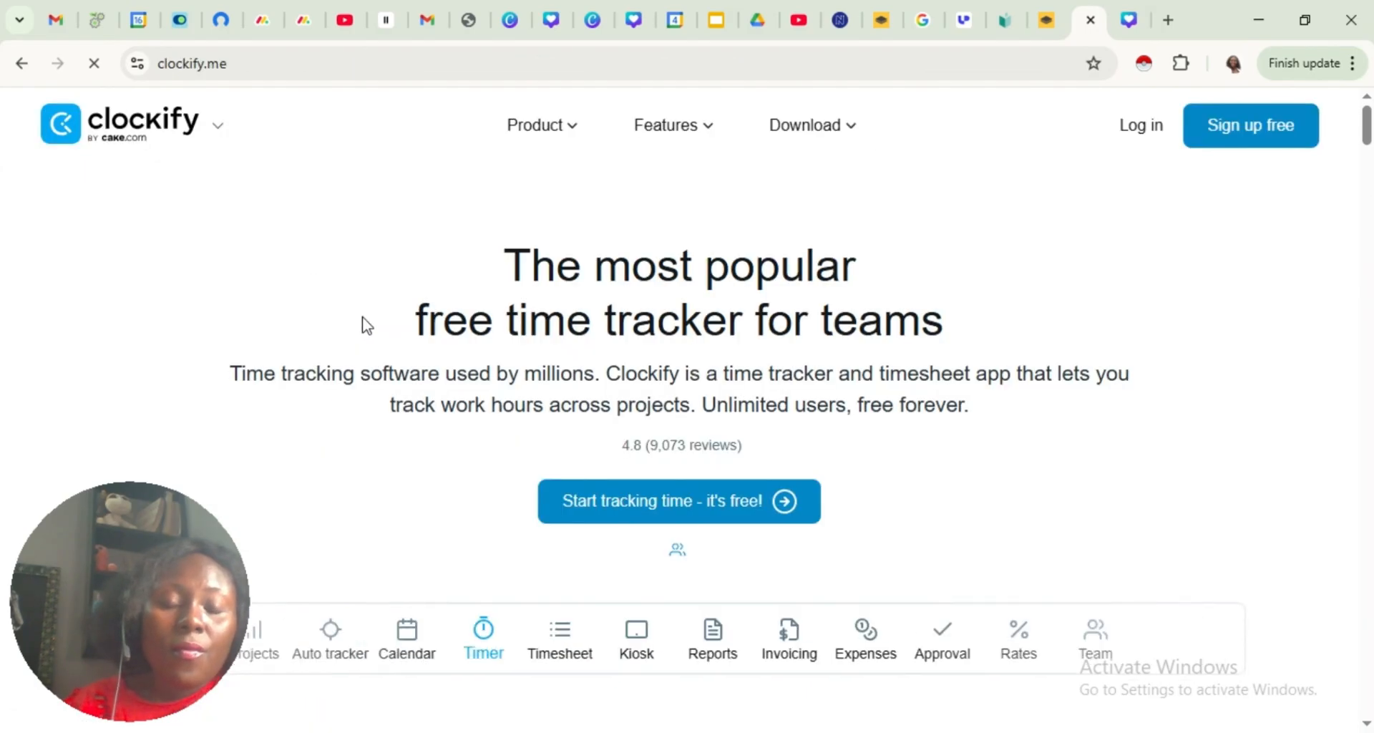
Log in to Clockify with Google and create the account with organization Vacrib, agreeing to the CAKE.com Terms of Use
click(1145, 129)
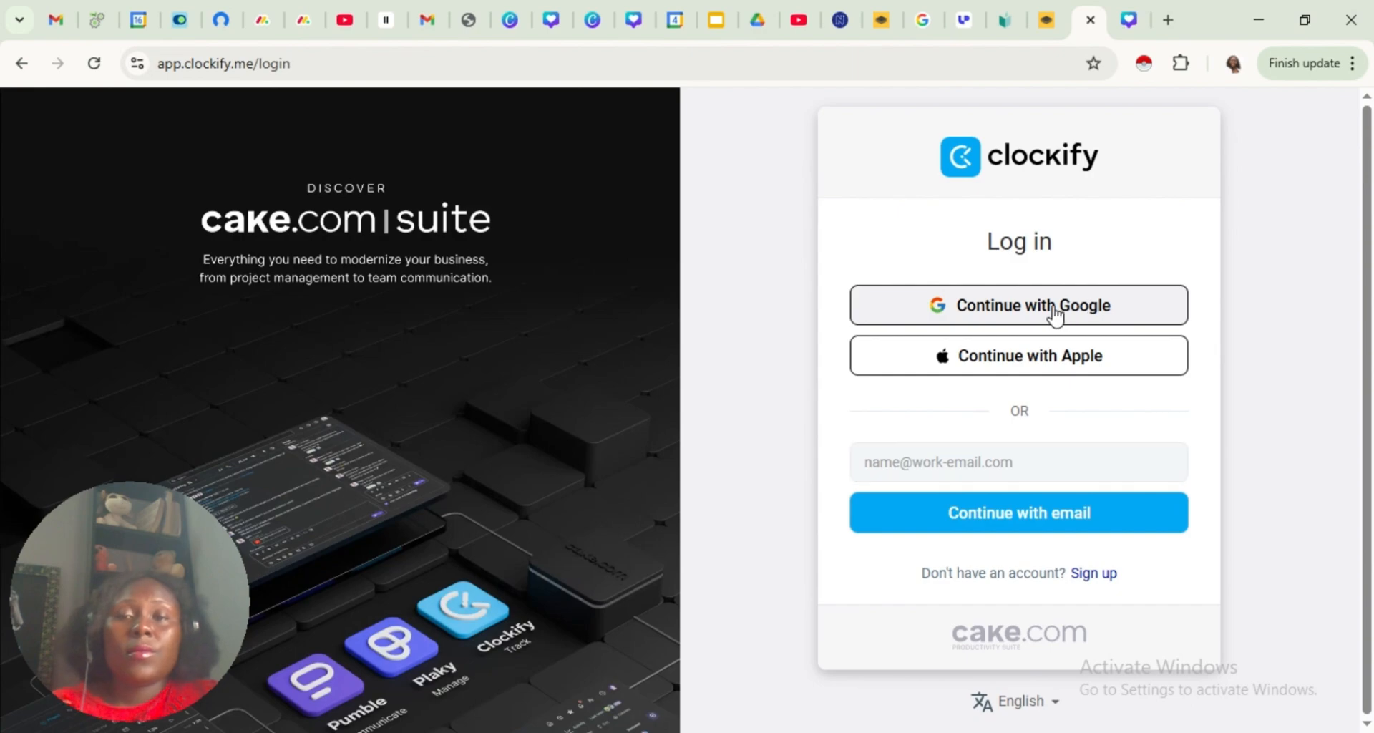
click(1052, 312)
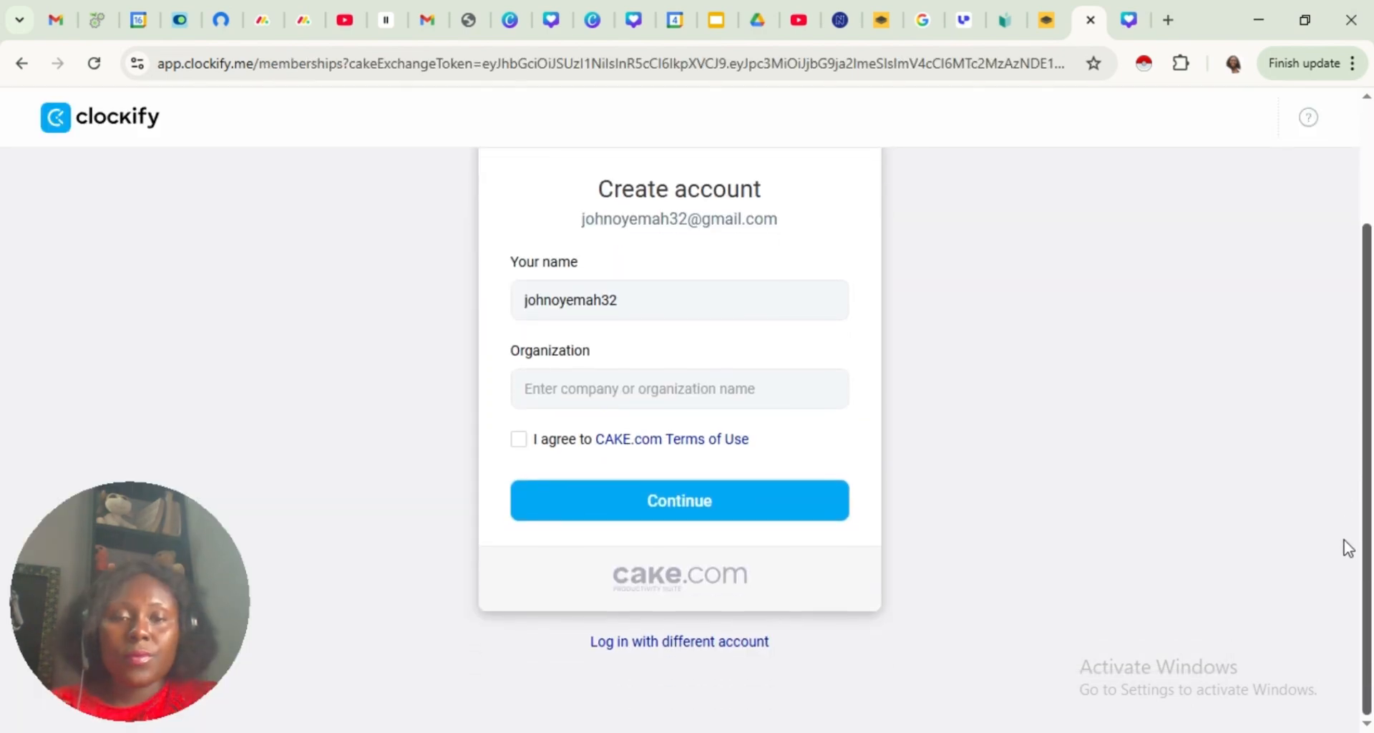
click(520, 439)
click(584, 404)
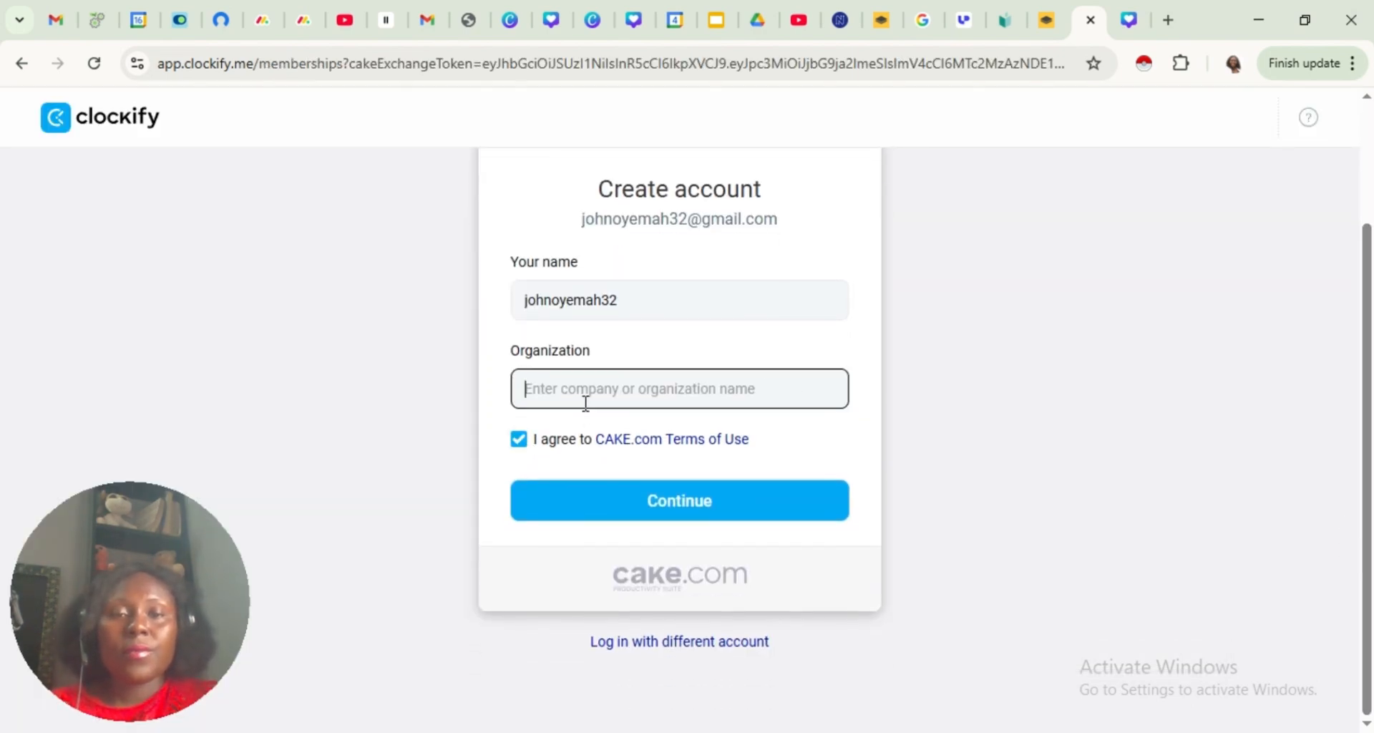
text(Vacrib)
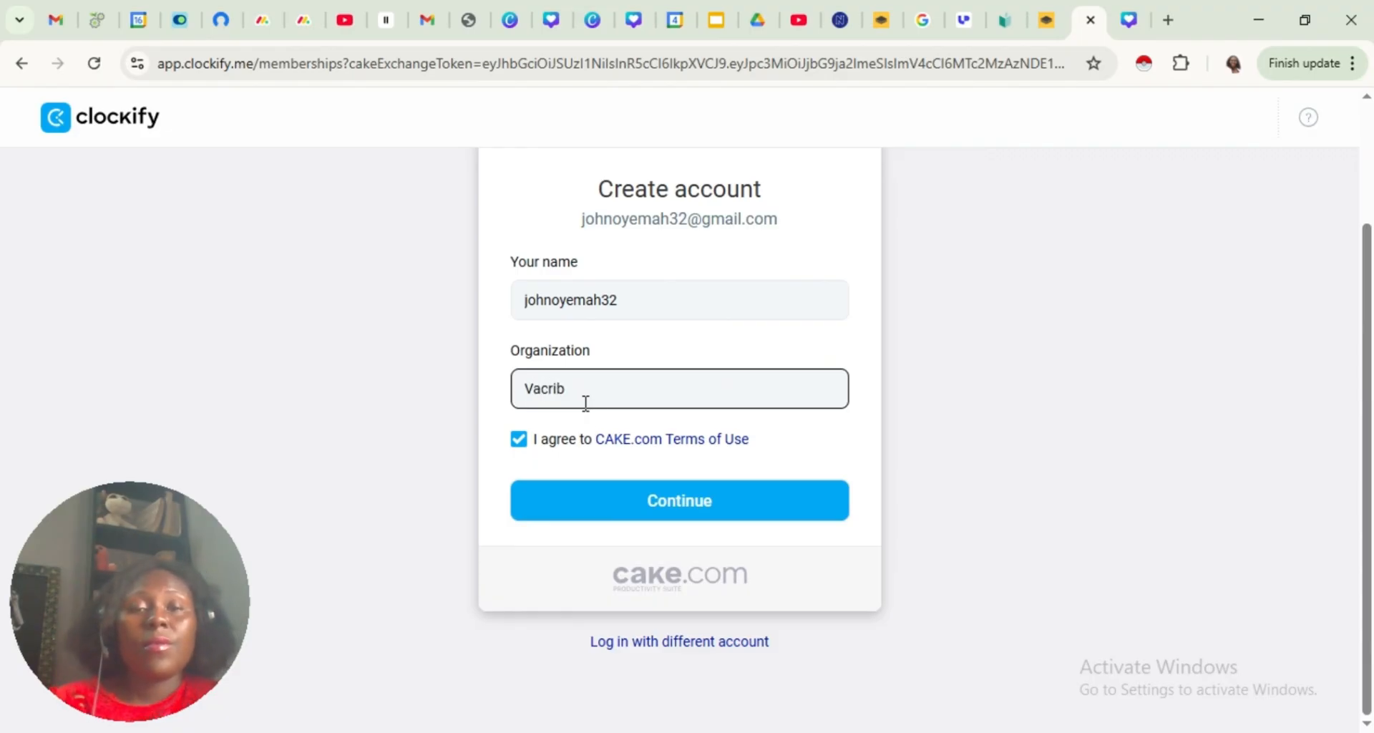
click(700, 499)
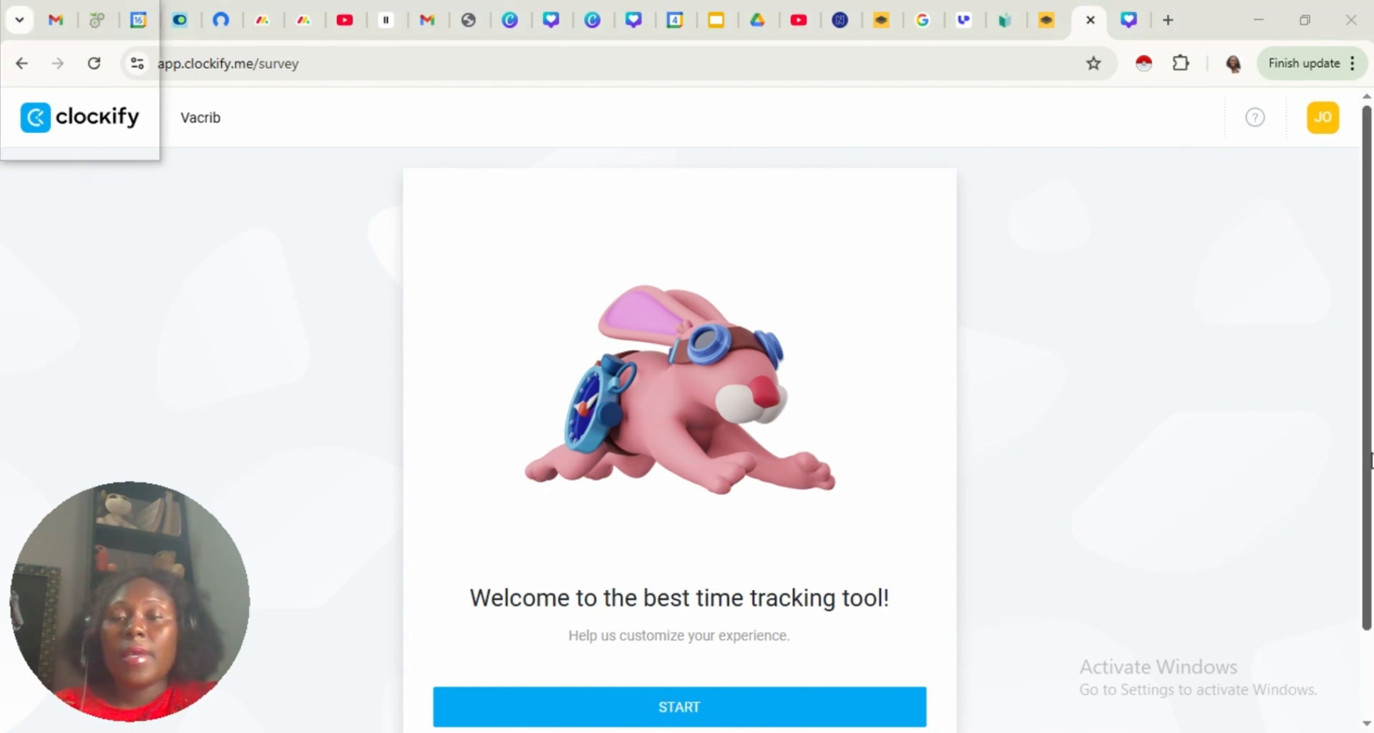
Start the welcome survey and submit a company size of 2-10 with 2-5 people working together
drag(1368, 460, 1359, 555)
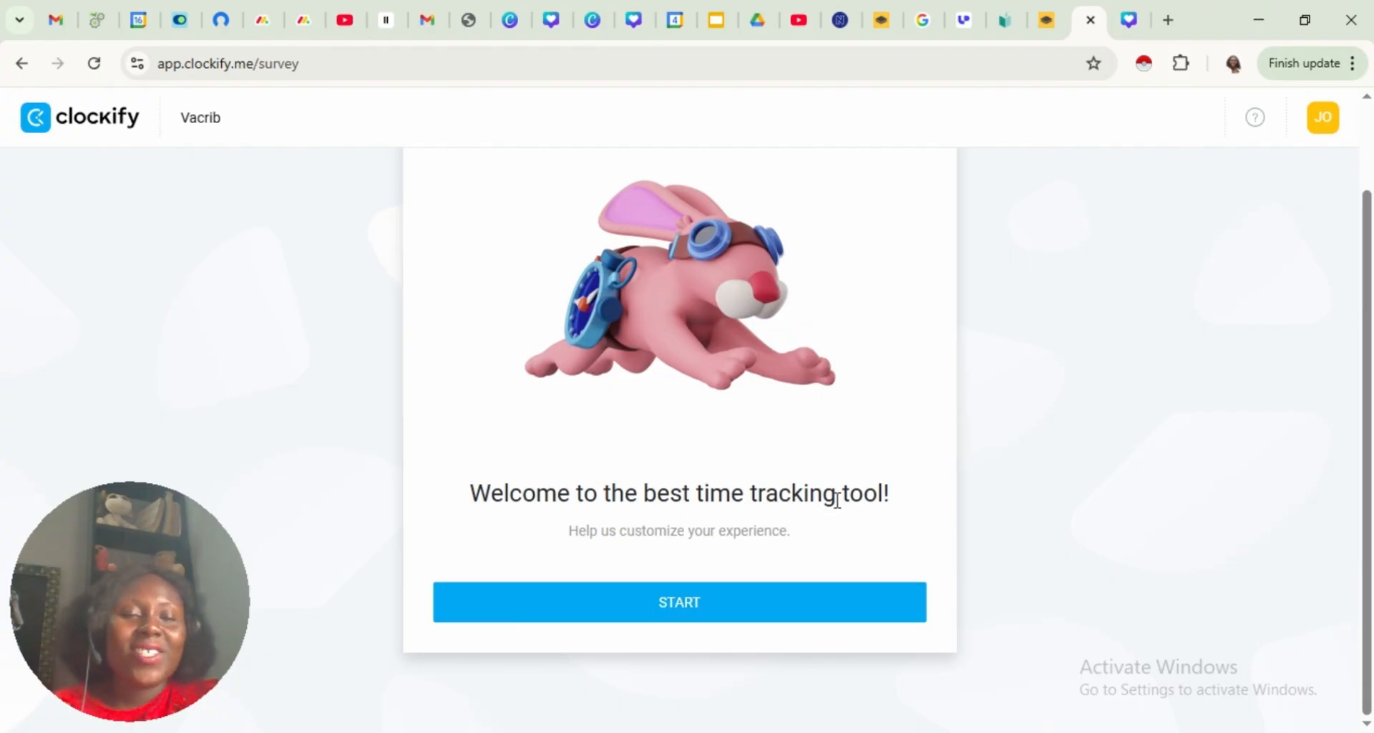
click(681, 612)
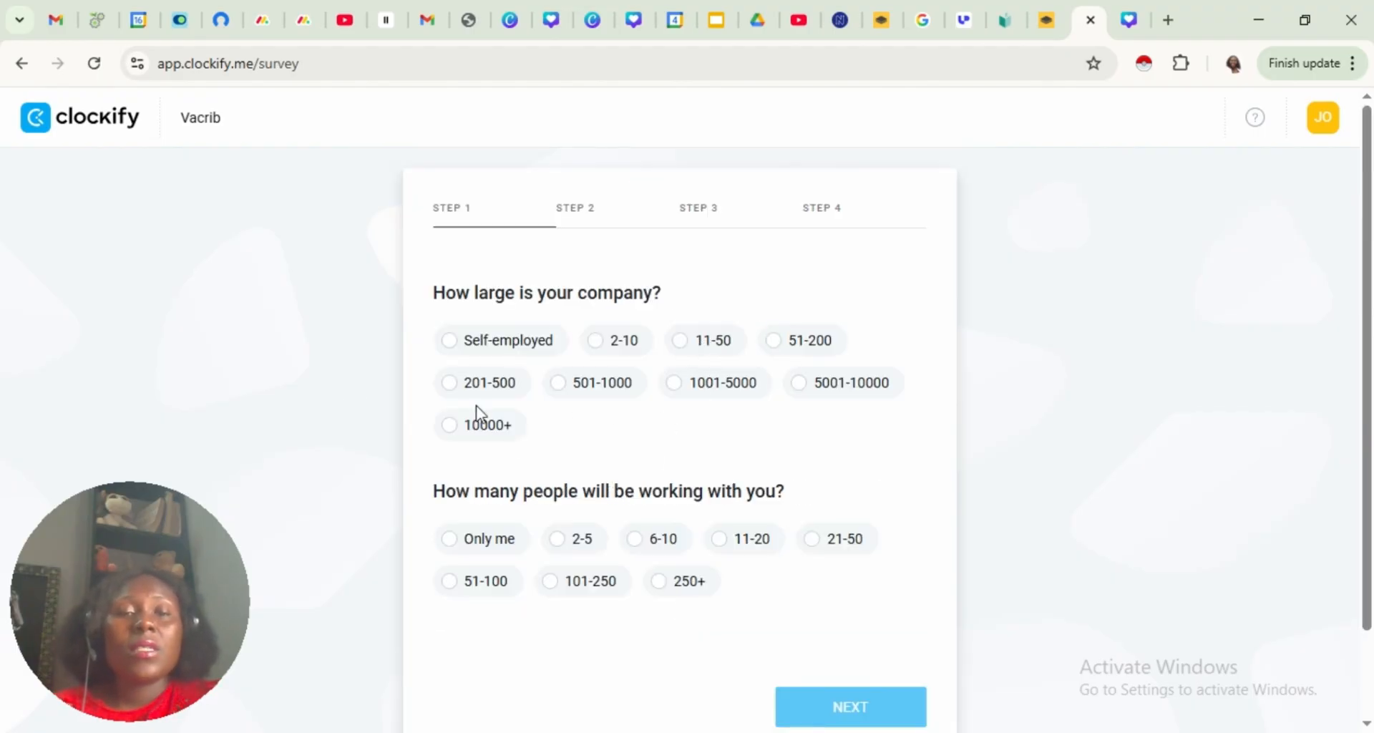
click(597, 342)
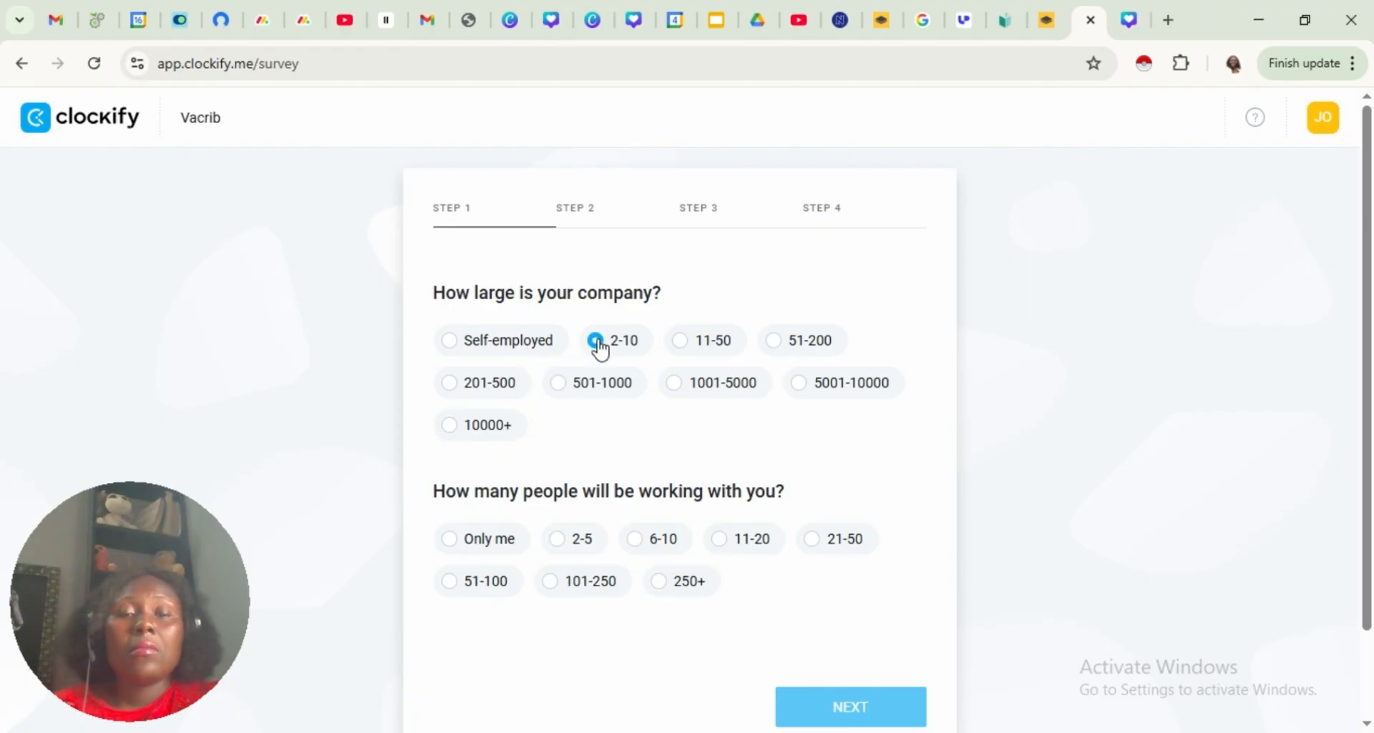
click(560, 541)
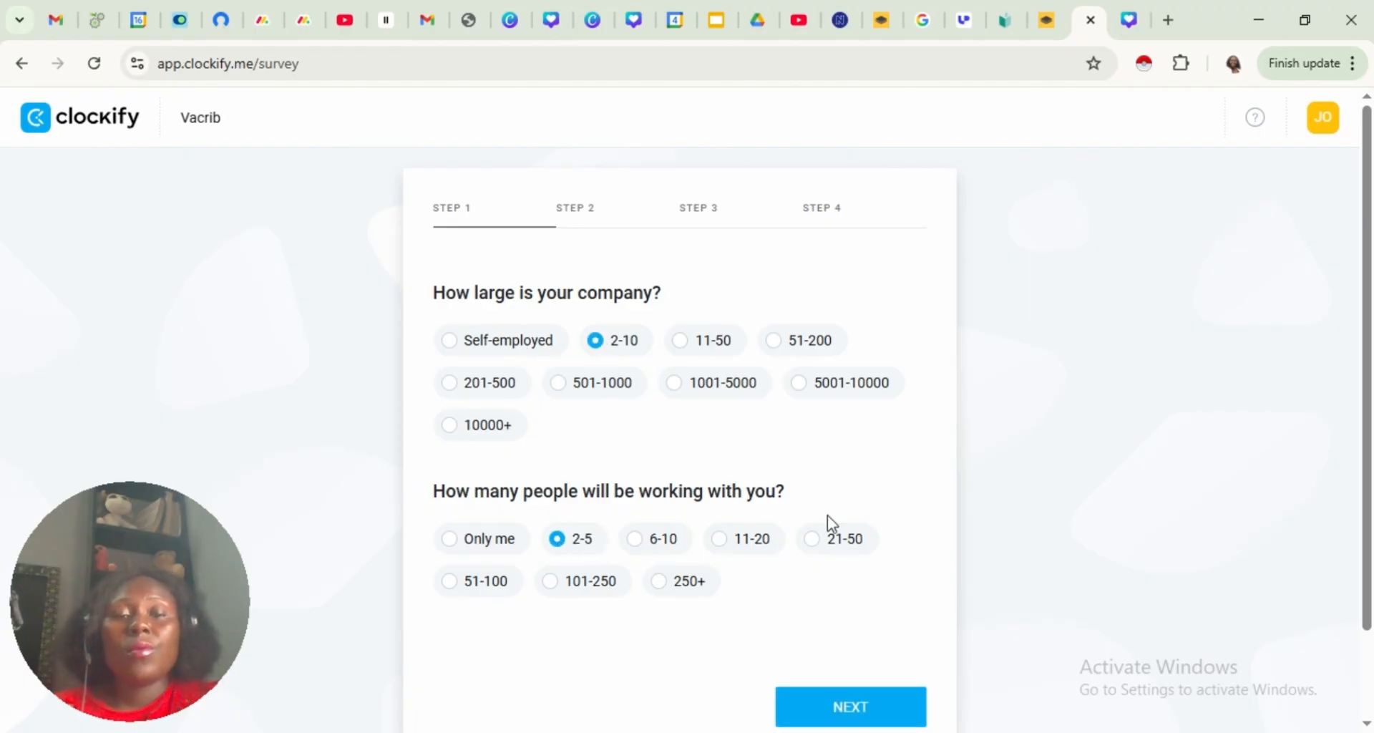
drag(1366, 284, 1363, 390)
click(824, 614)
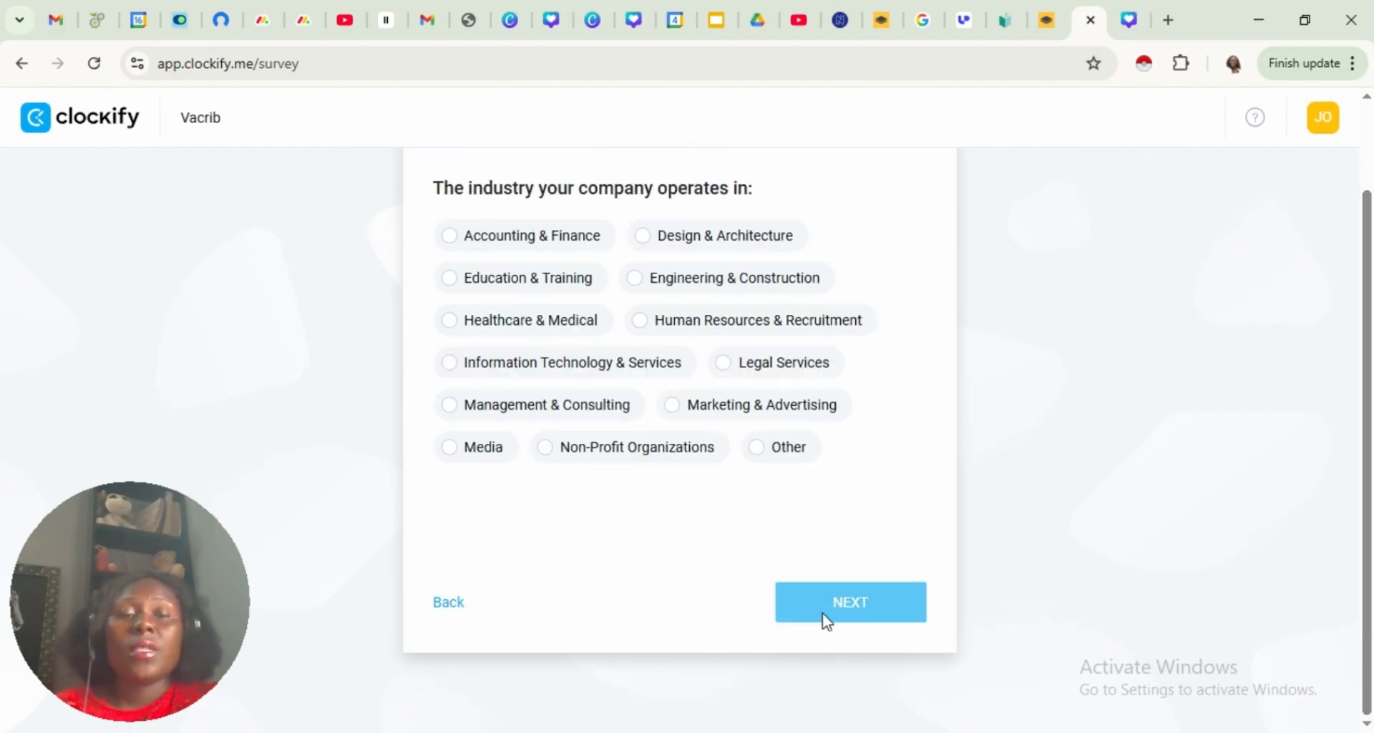
Choose Education & Training as the company's industry and continue to the following survey question
click(448, 237)
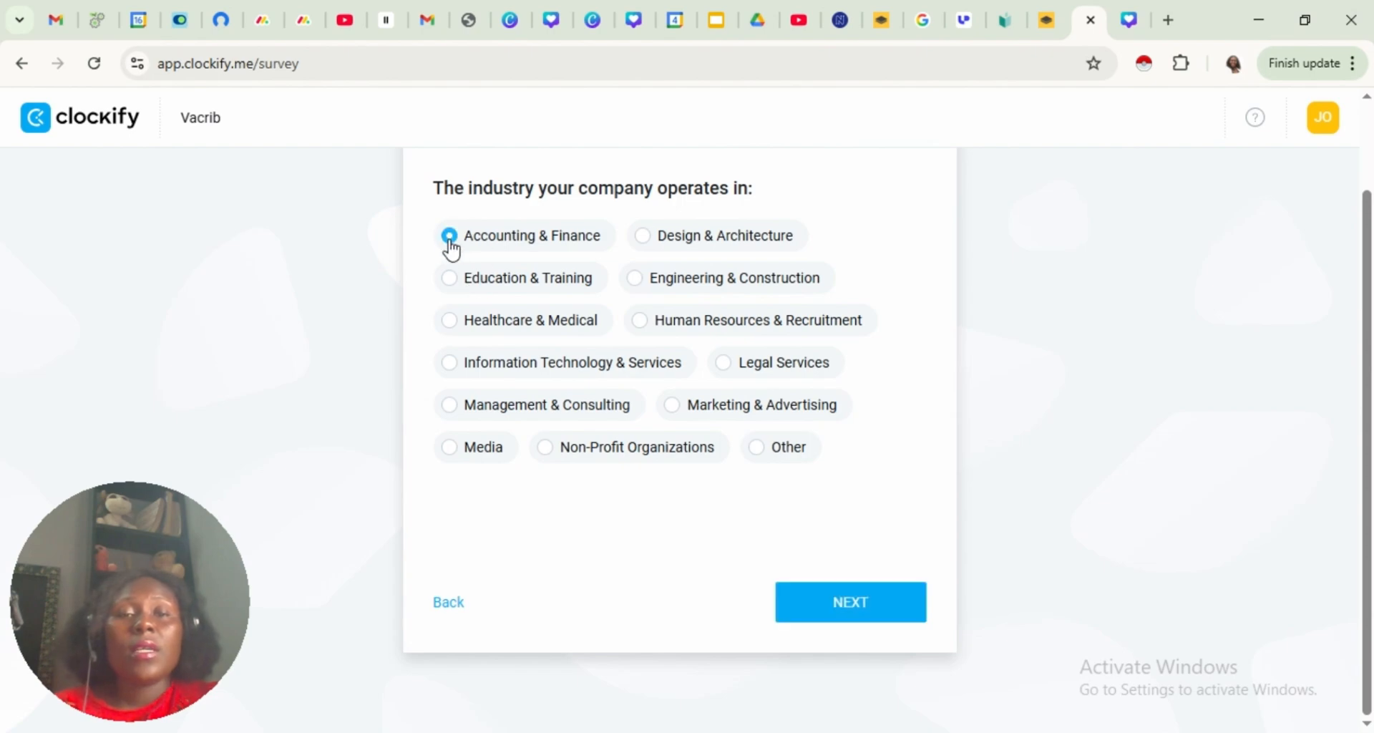
click(459, 285)
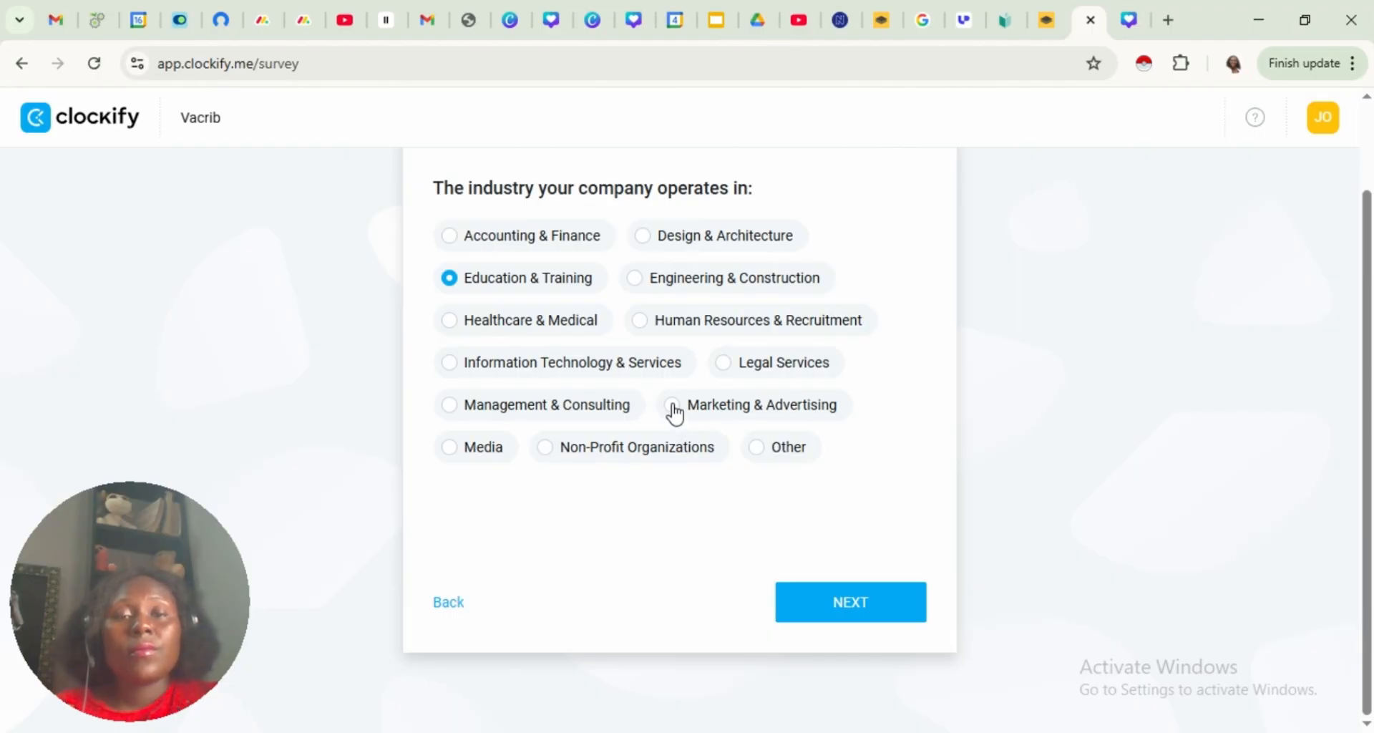
click(838, 616)
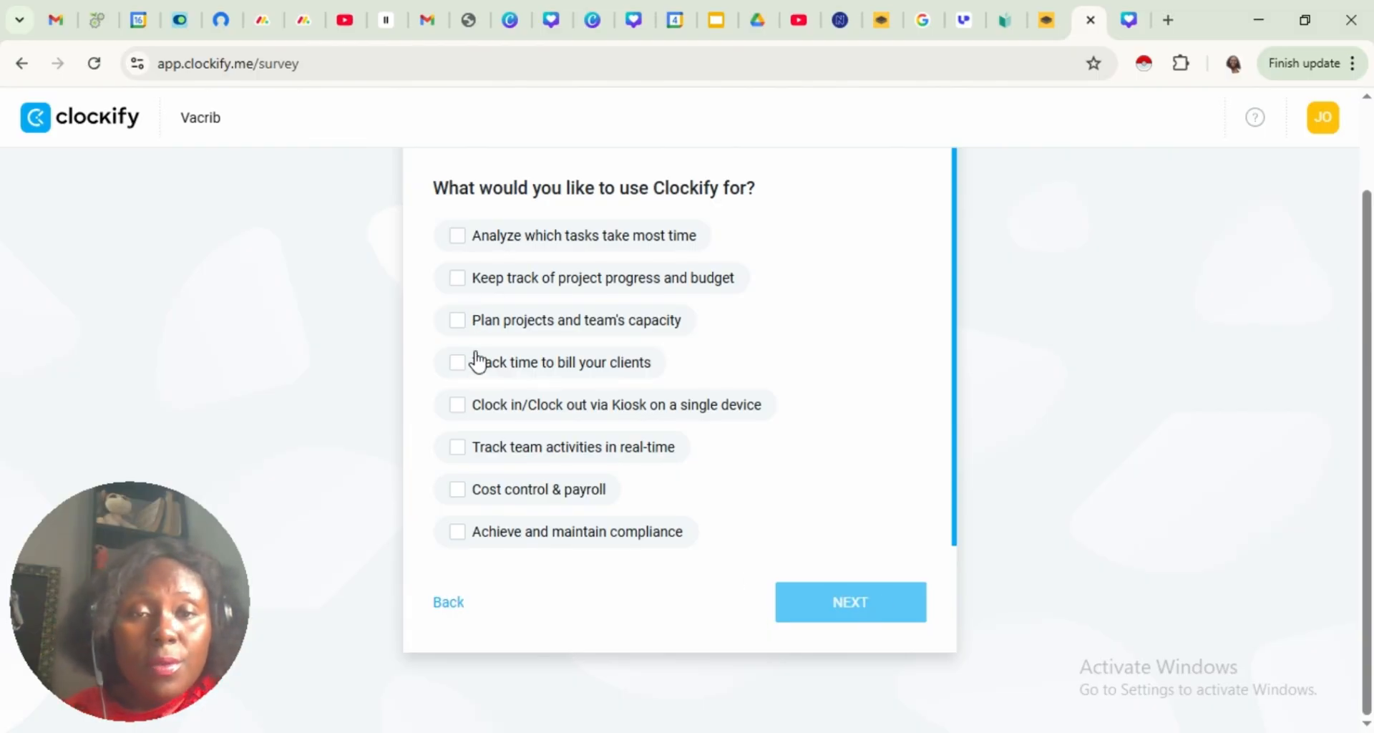
Finish the survey with "Track time to bill your clients" as the purpose and Video Ad (YouTube, TV, etc.) as the referral source
click(458, 368)
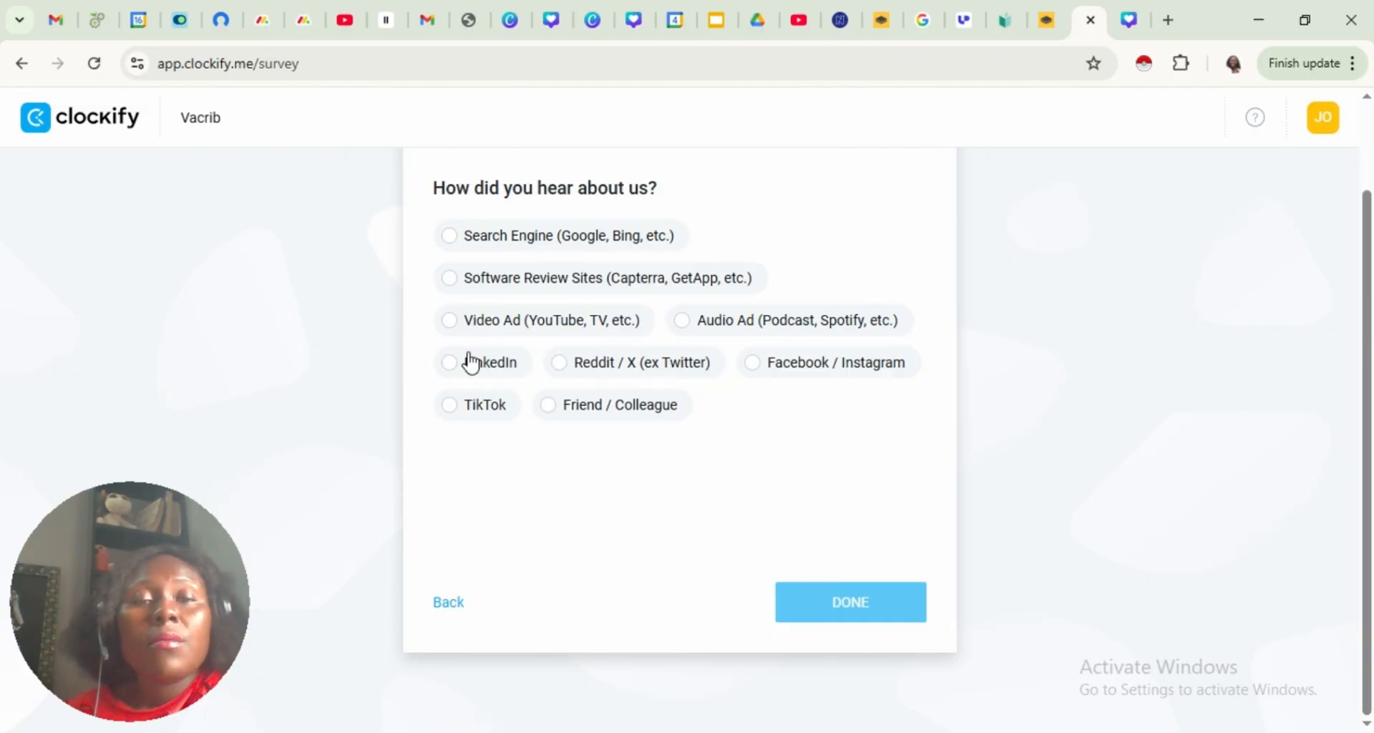
click(446, 320)
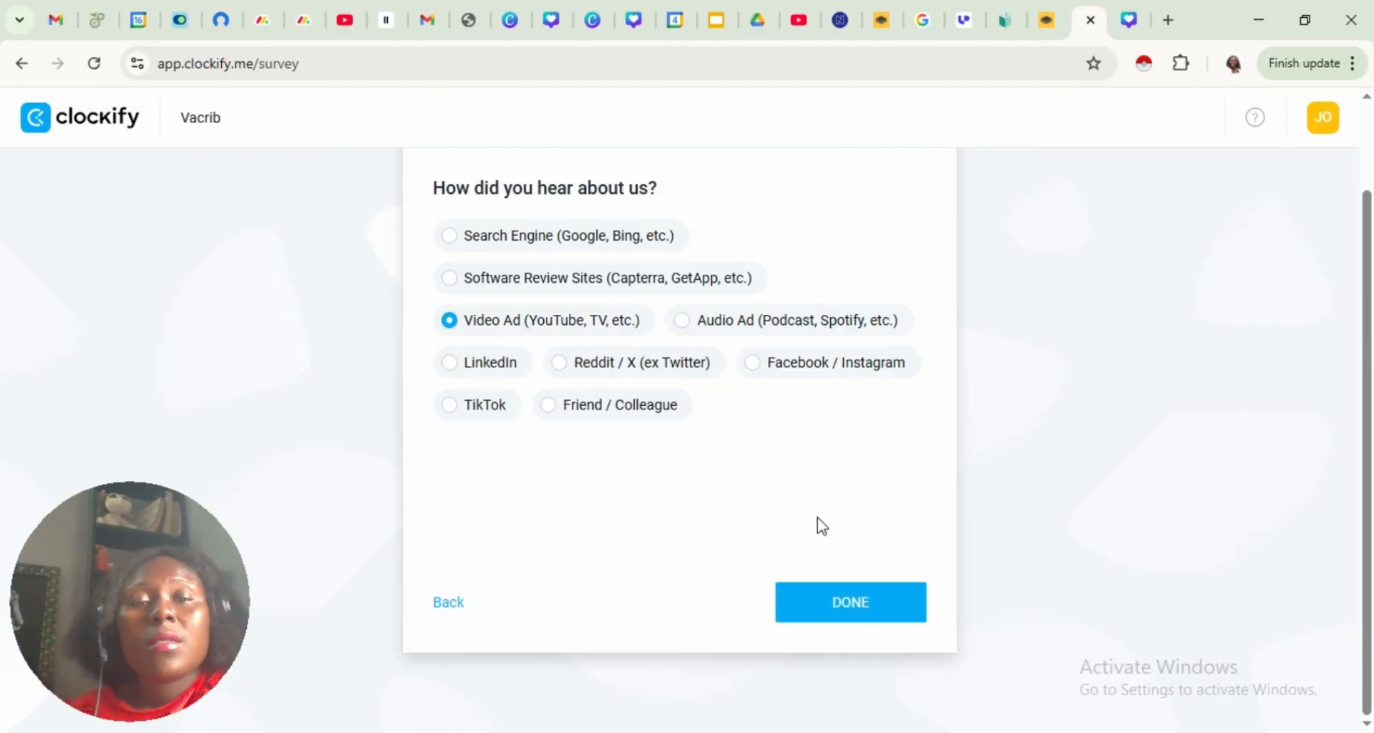
click(837, 610)
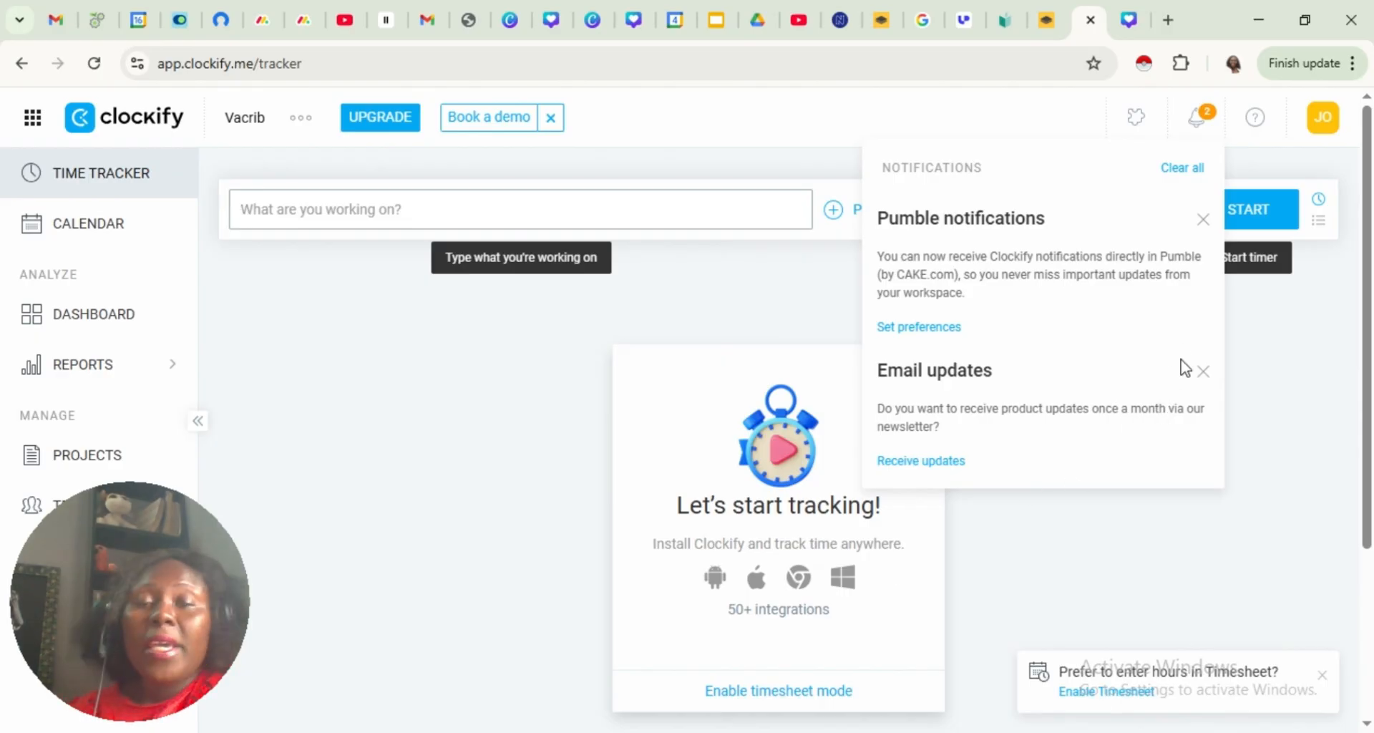
Clear all notifications and close the notifications list
click(1194, 176)
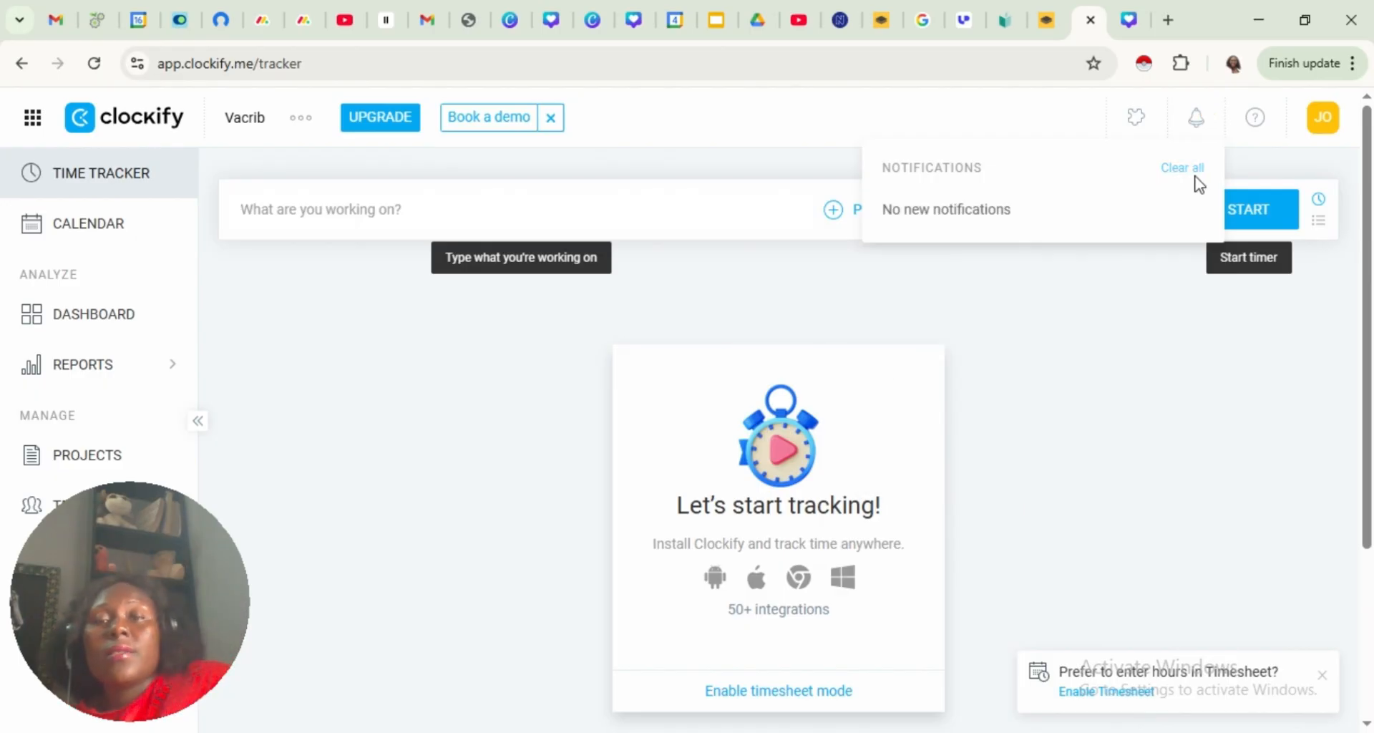
click(1093, 319)
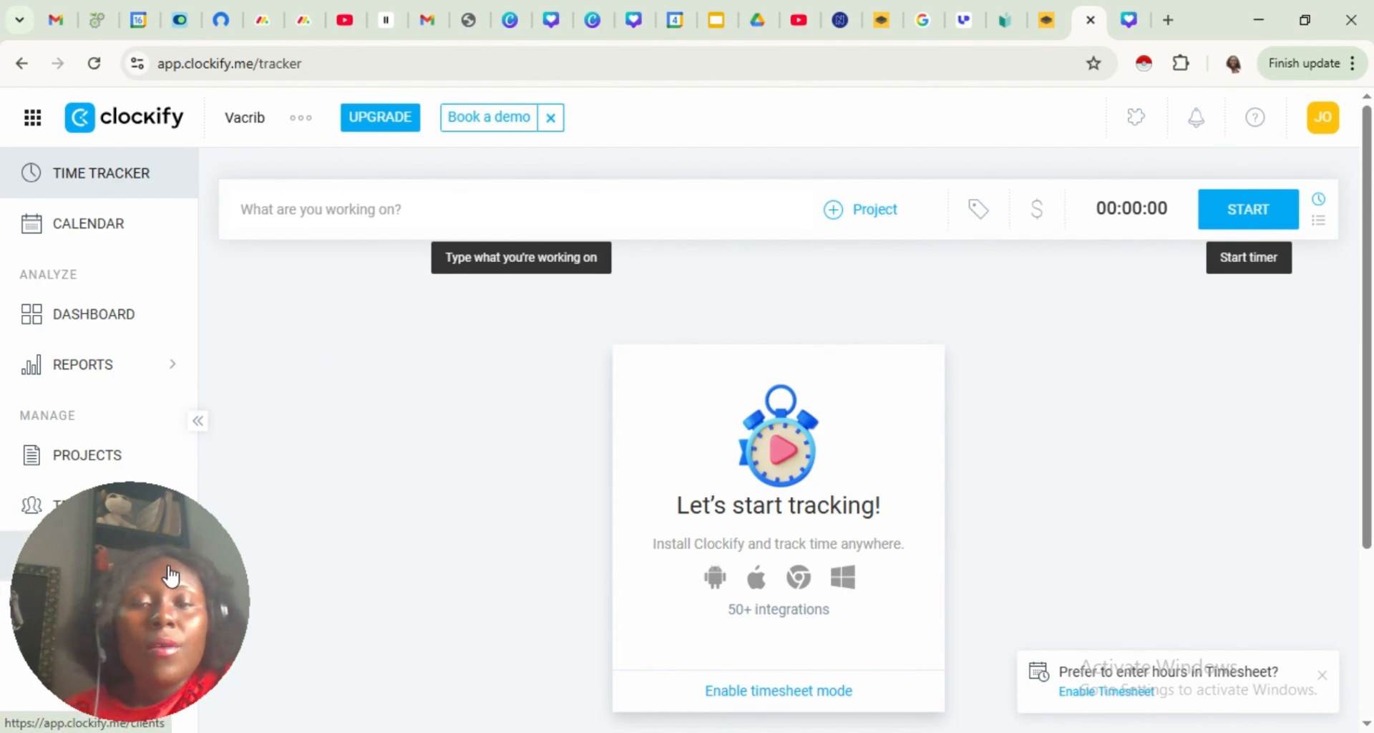
Look over the Tags page and return to the Time Tracker
drag(114, 556, 126, 601)
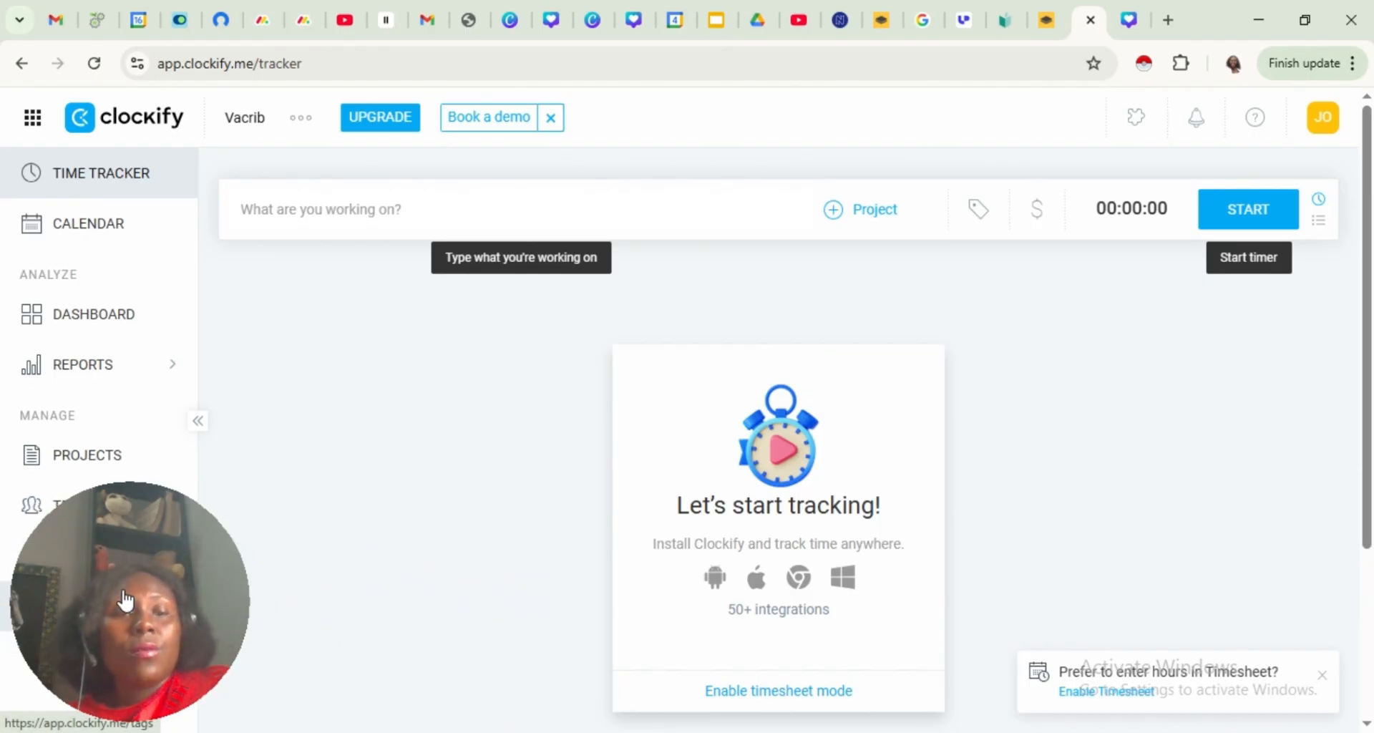
click(126, 601)
drag(130, 616, 118, 555)
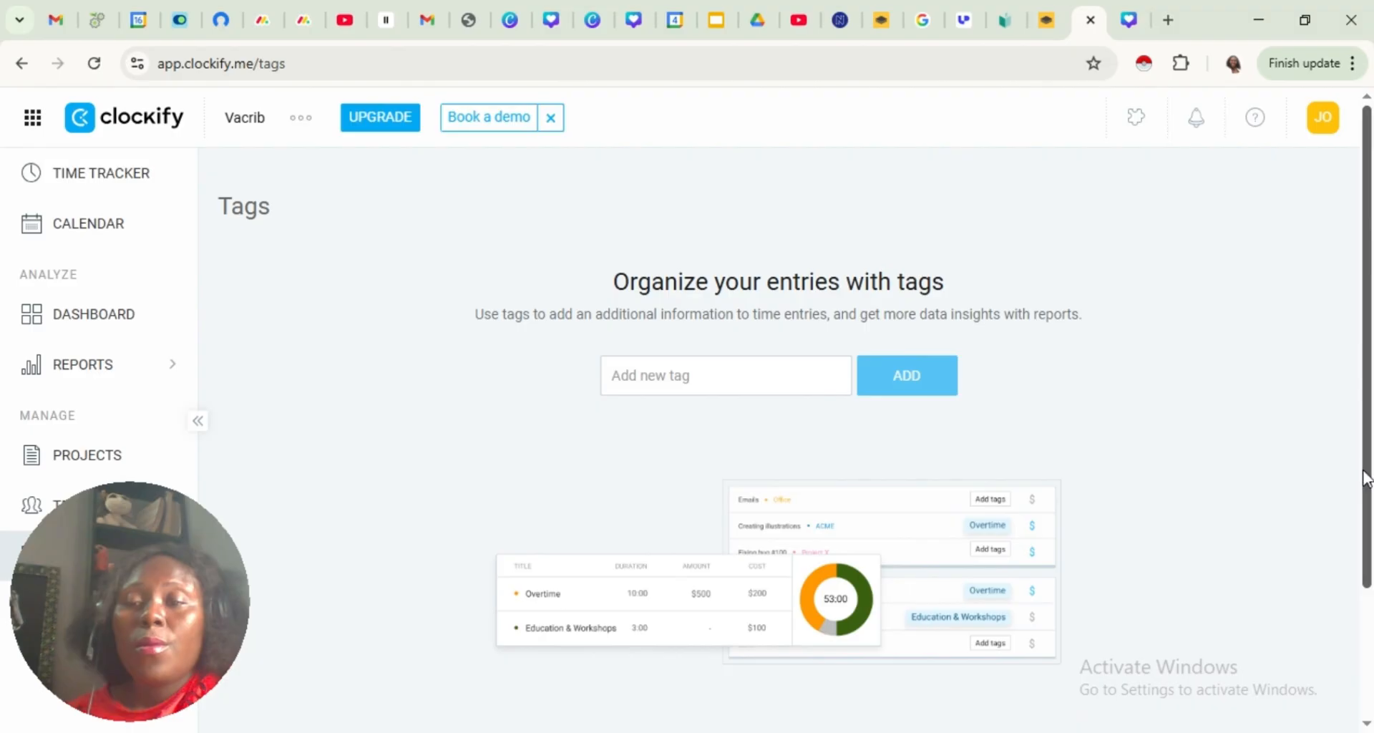
drag(1366, 479, 1302, 402)
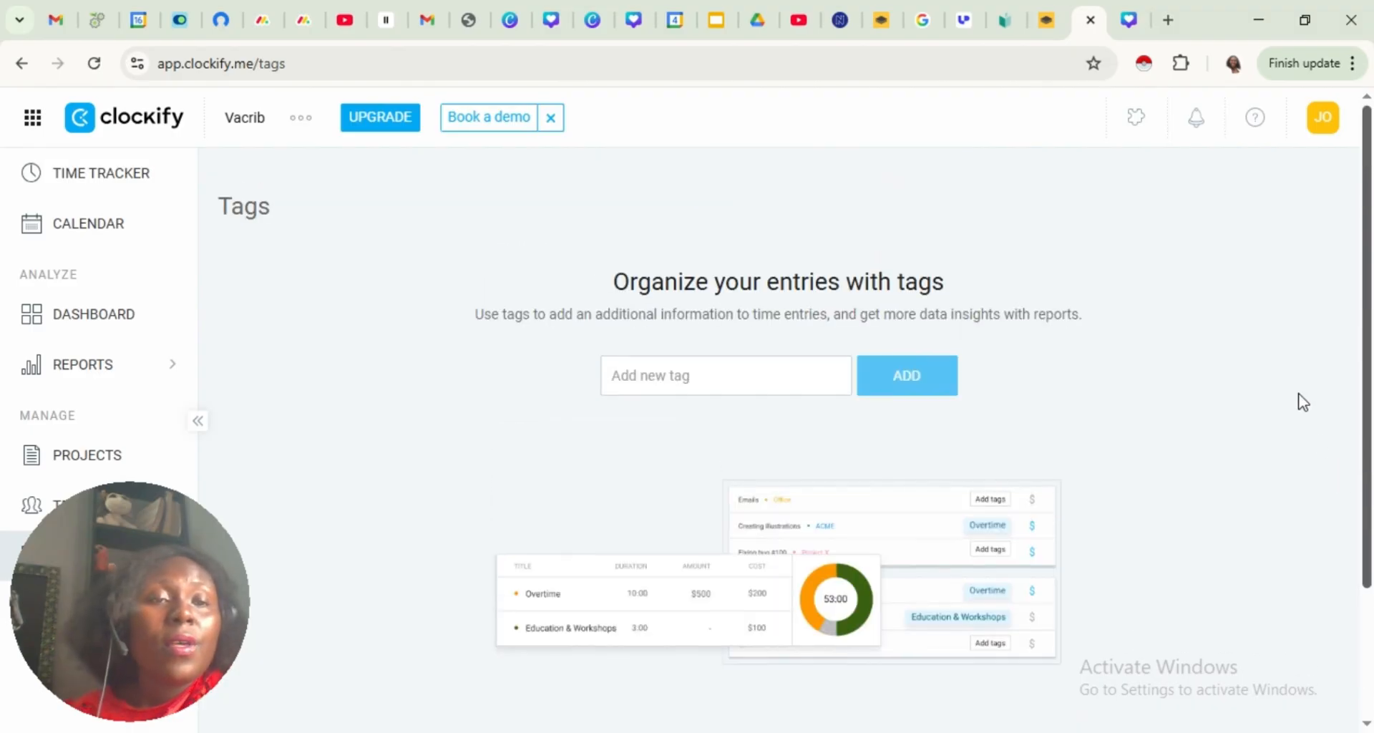
click(65, 180)
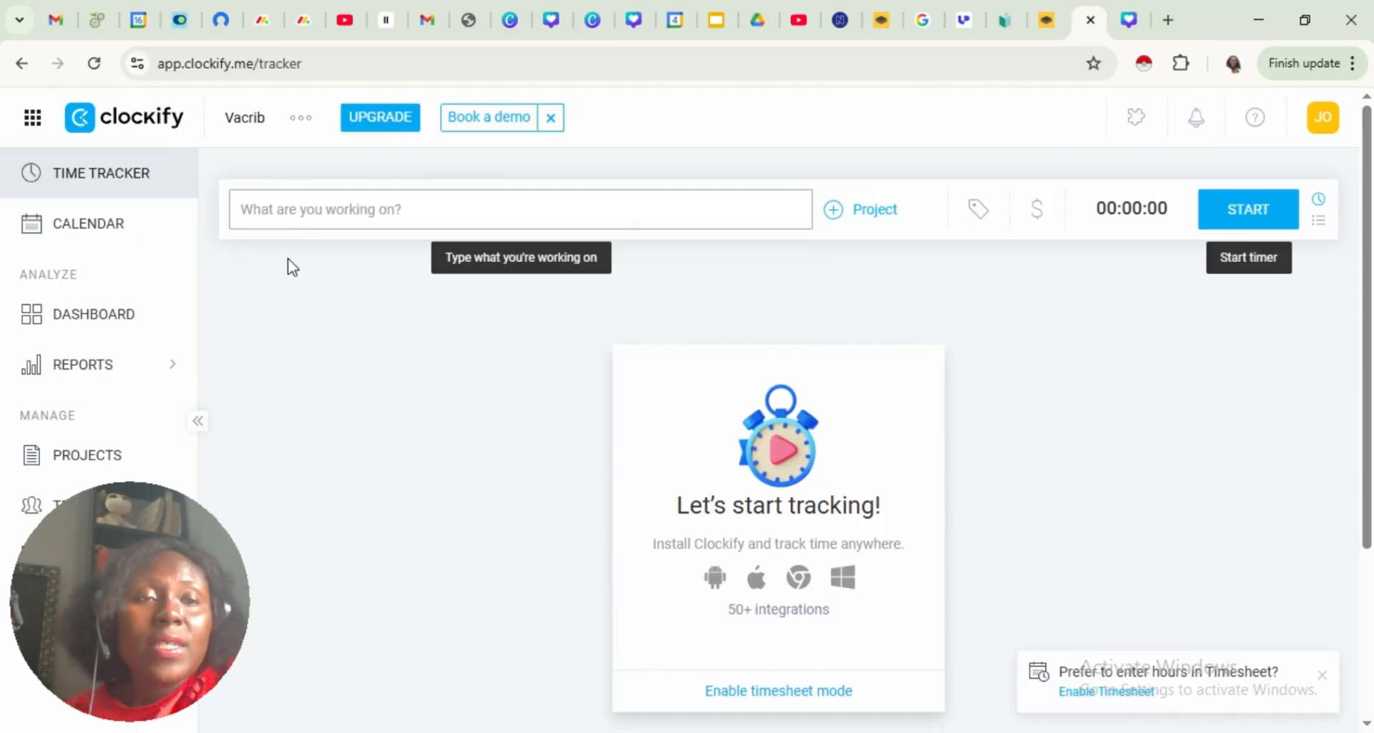
Examine the Calendar's time entry form for Tuesday, Nov 11, including its tag options, and close it without adding an entry
click(76, 231)
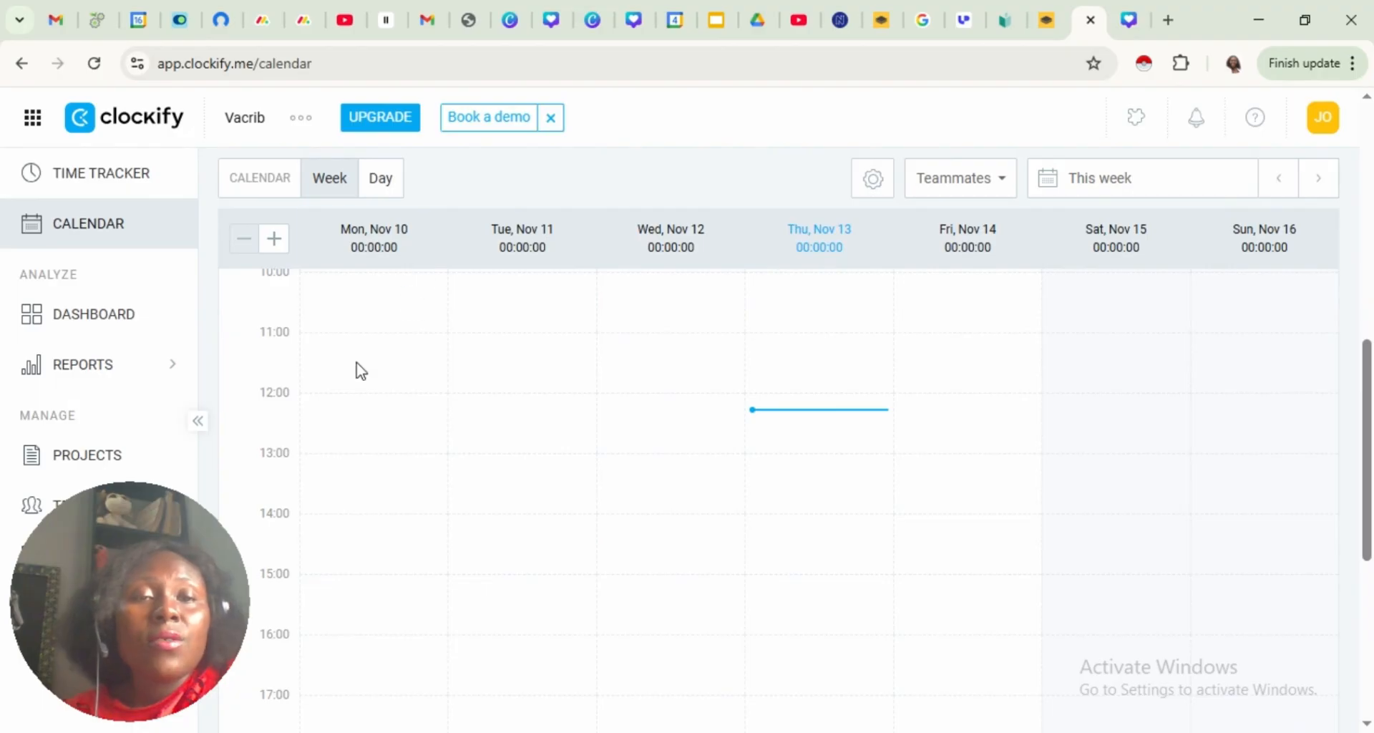
click(512, 429)
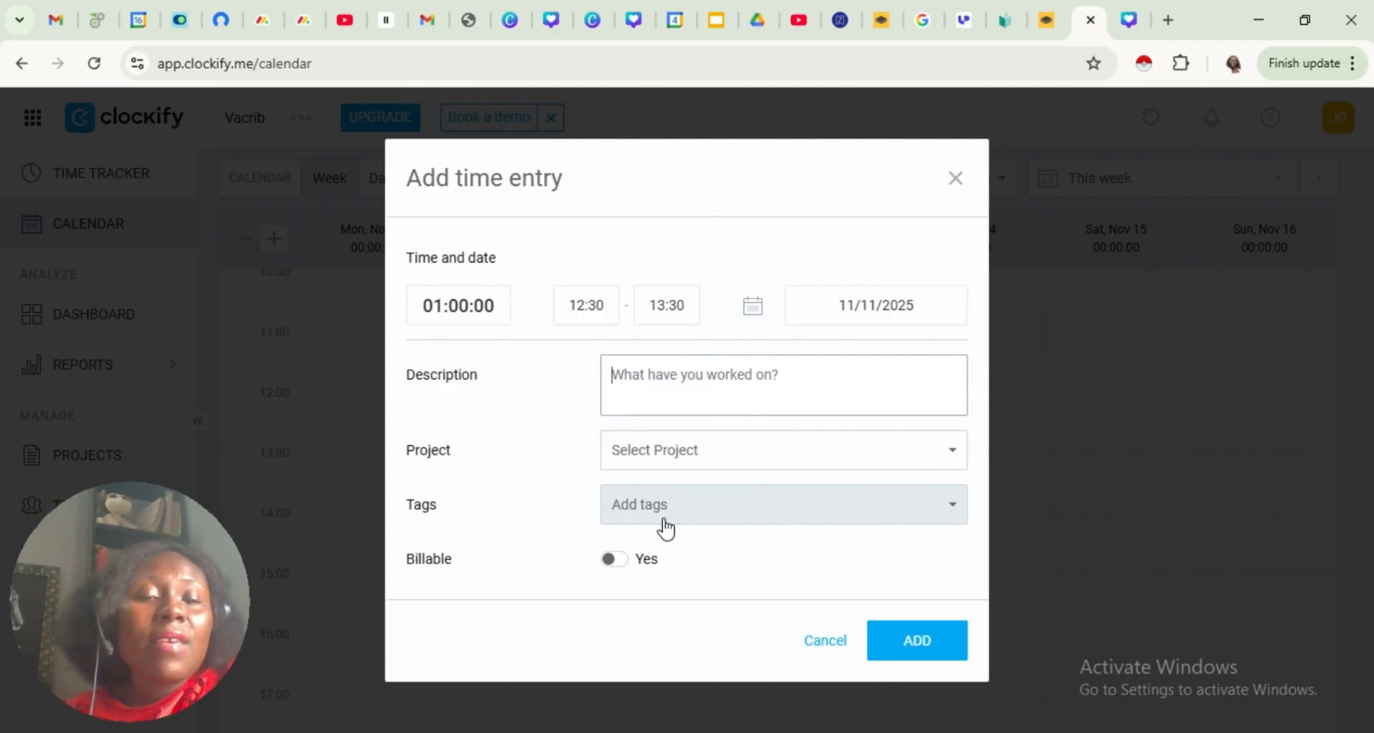
click(953, 512)
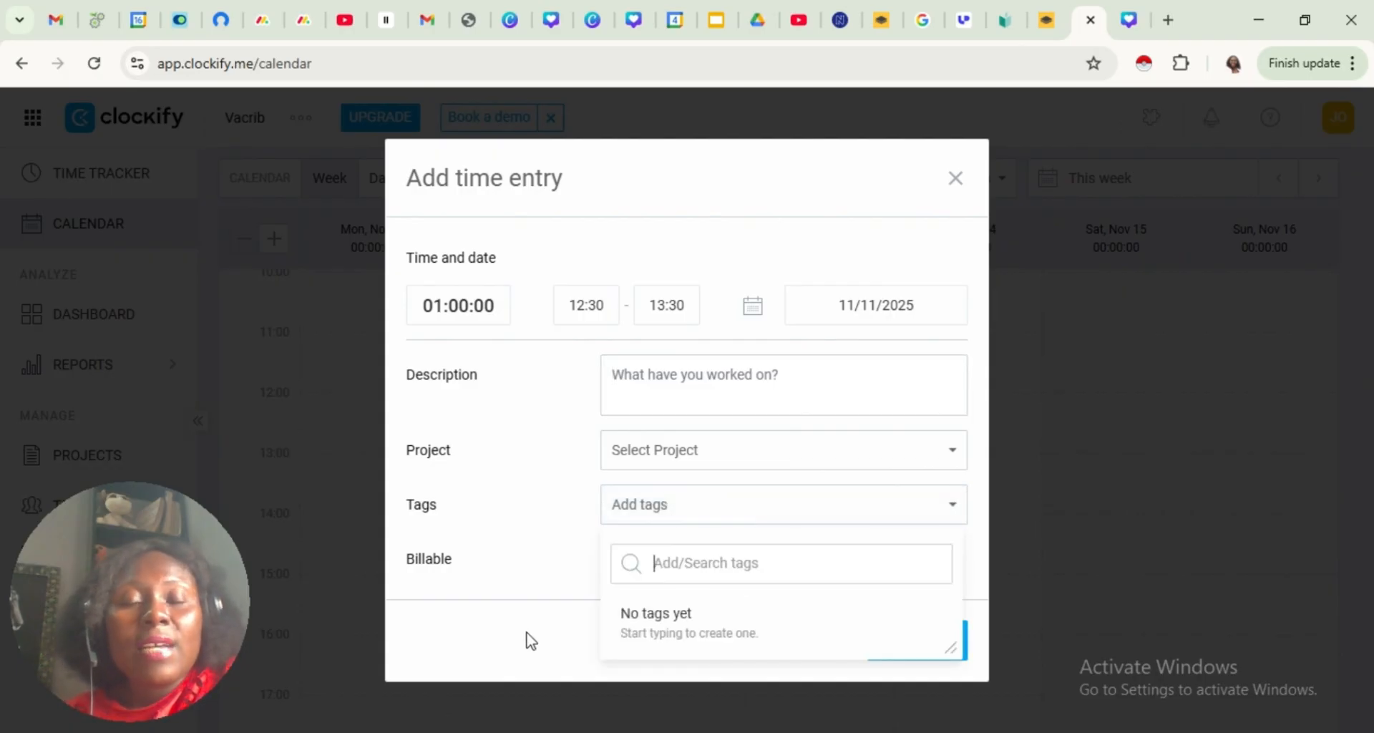
click(484, 644)
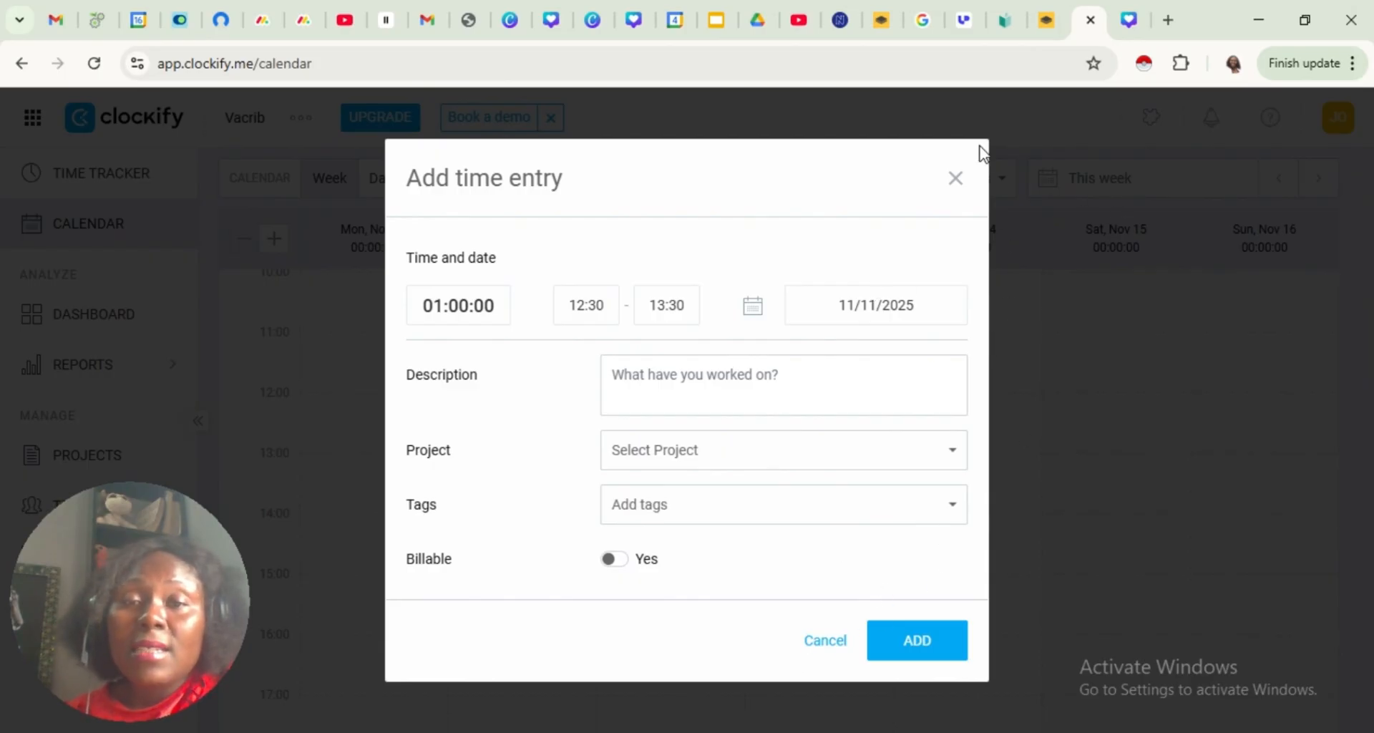
click(953, 180)
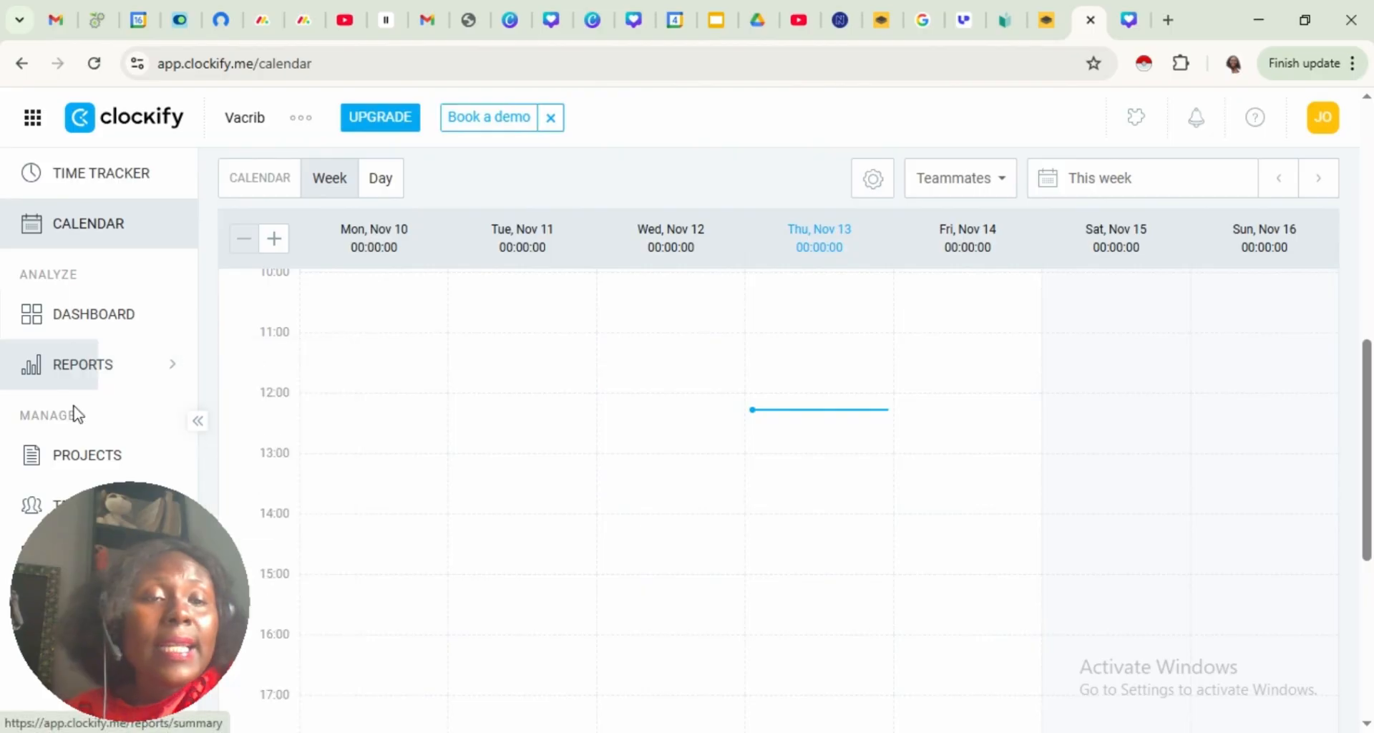
View the Dashboard and the summary time report for this week
click(81, 318)
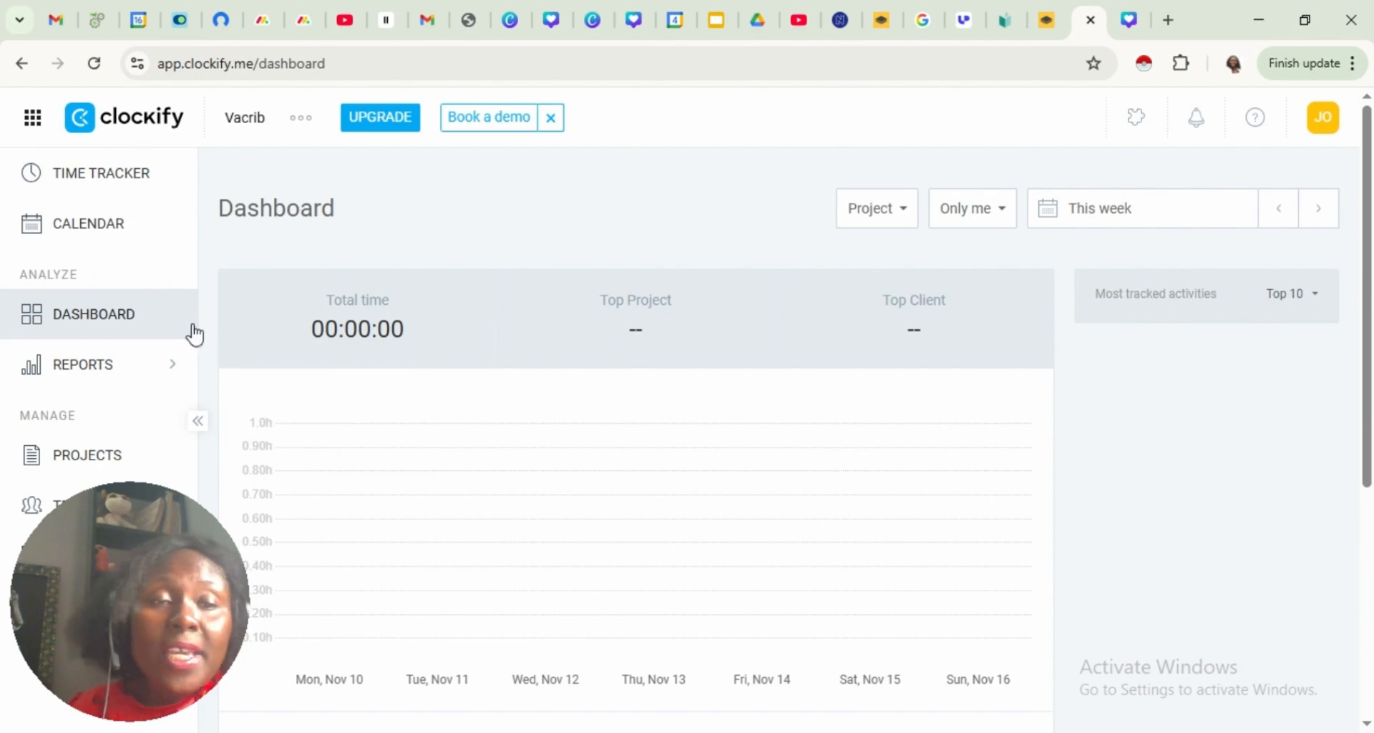
click(93, 366)
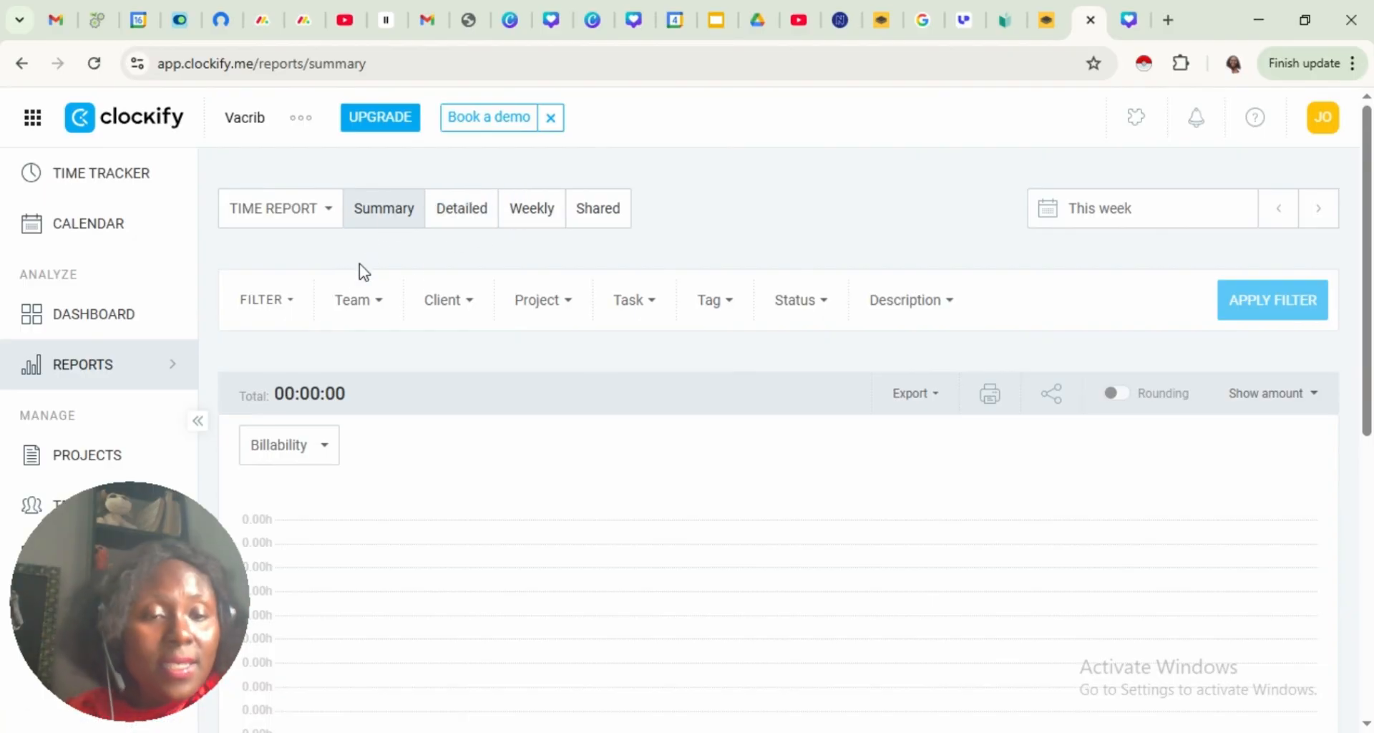
View the detailed, weekly and shared time reports
click(466, 211)
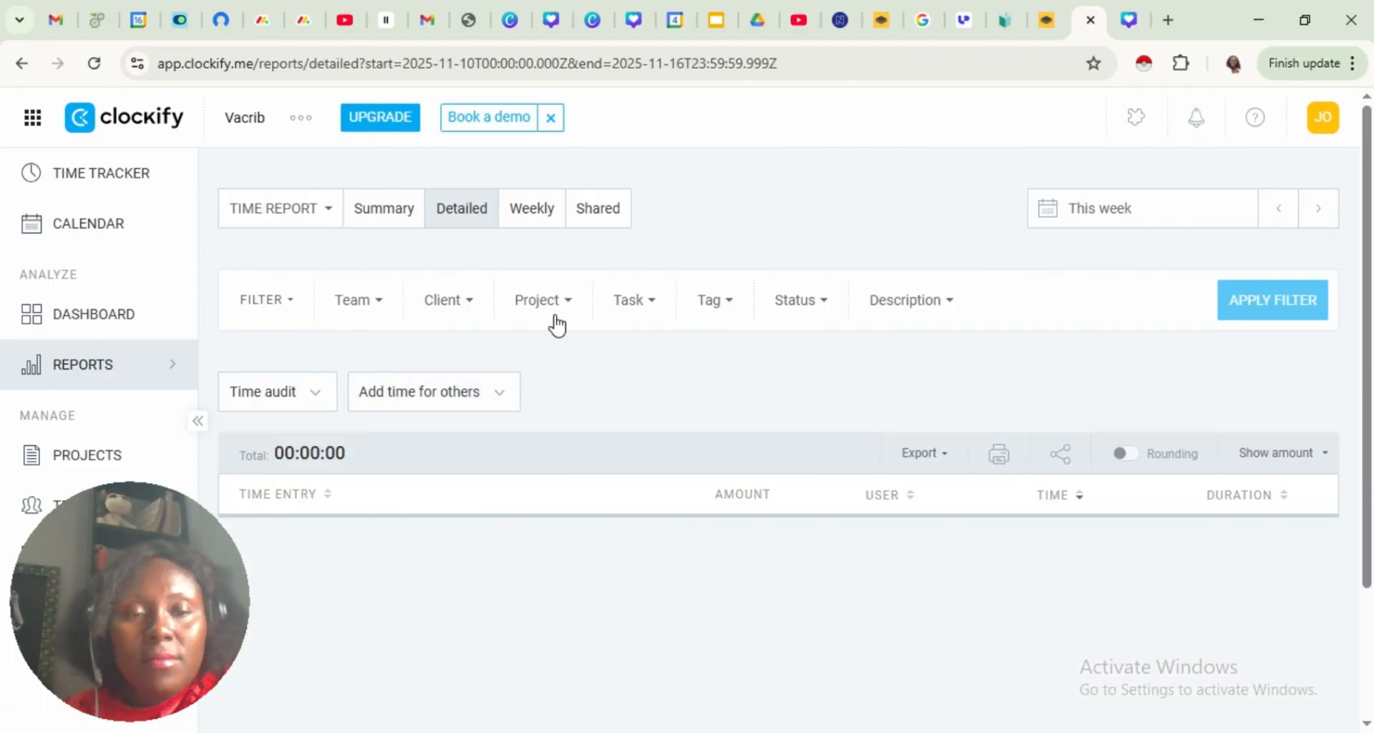
click(537, 222)
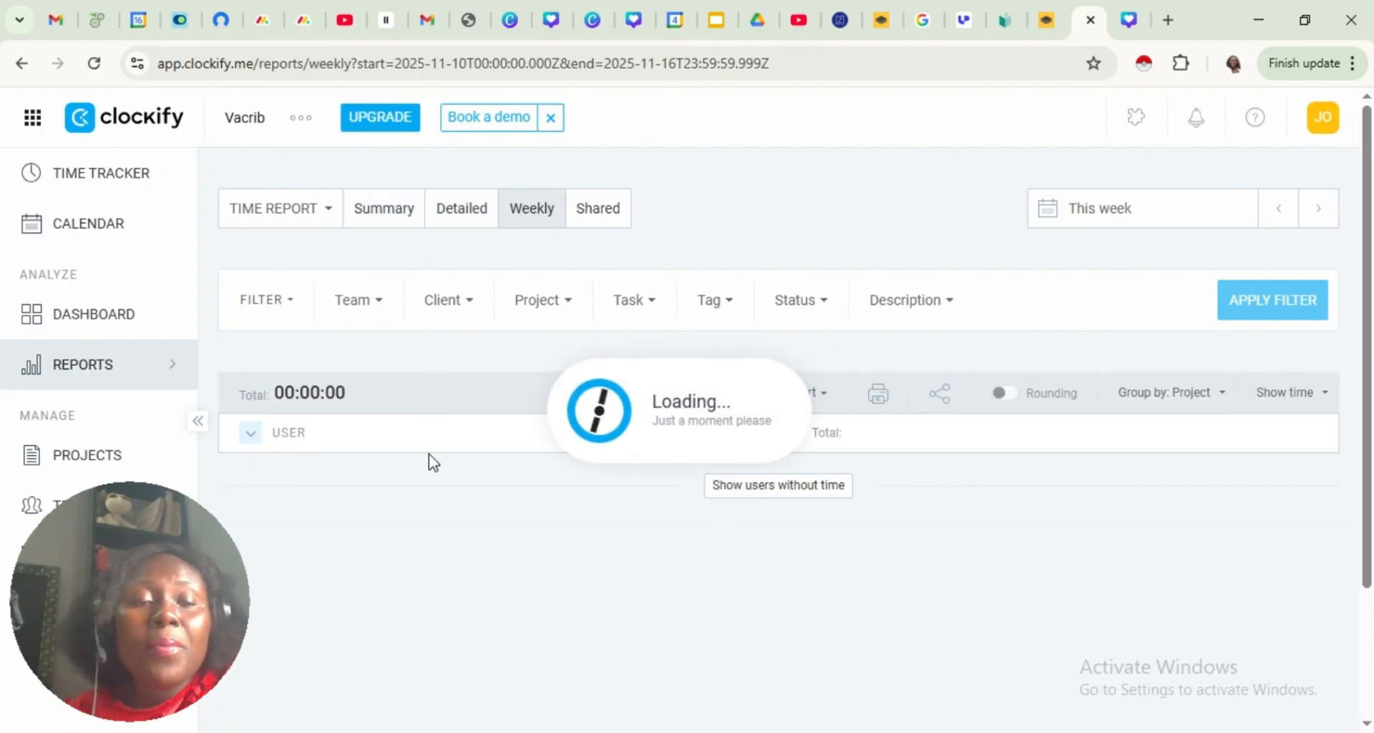
click(599, 214)
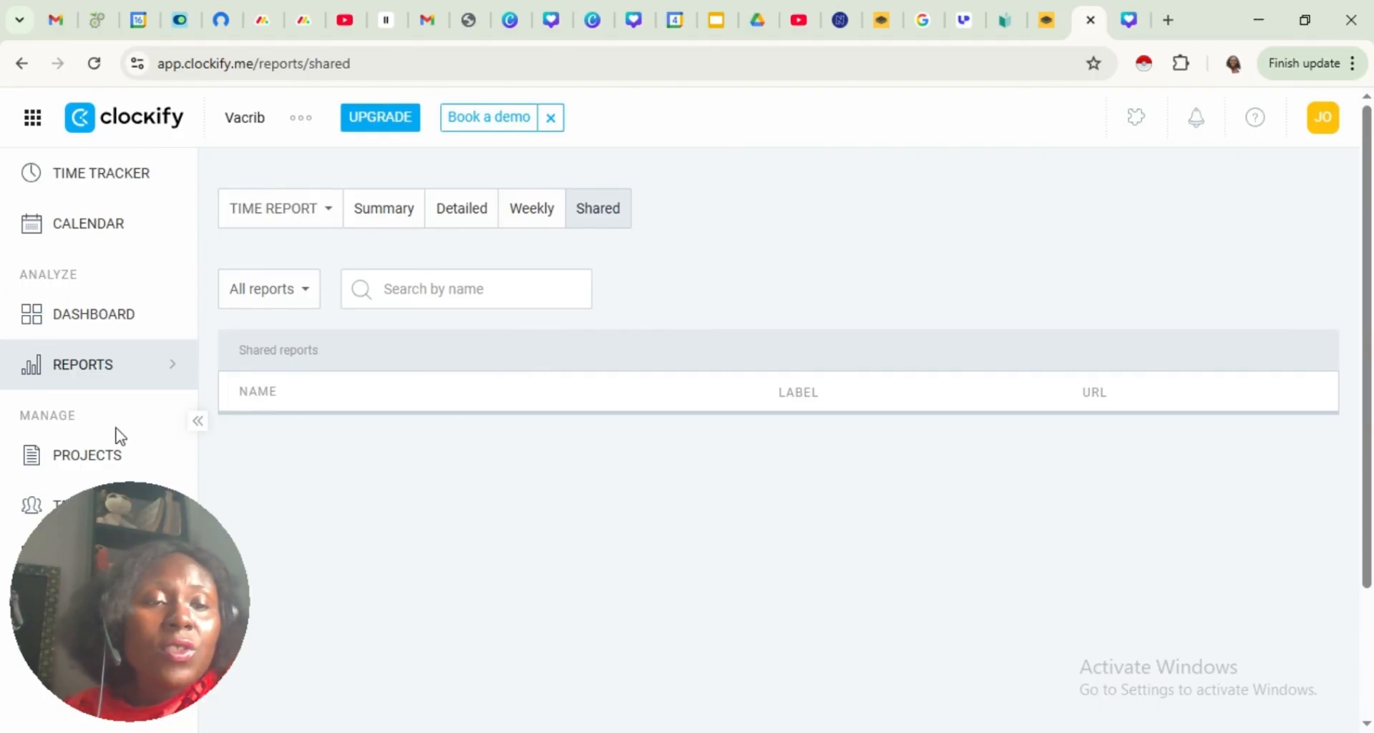
Look over the Projects page and the Team page's groups, reminders and members
click(94, 465)
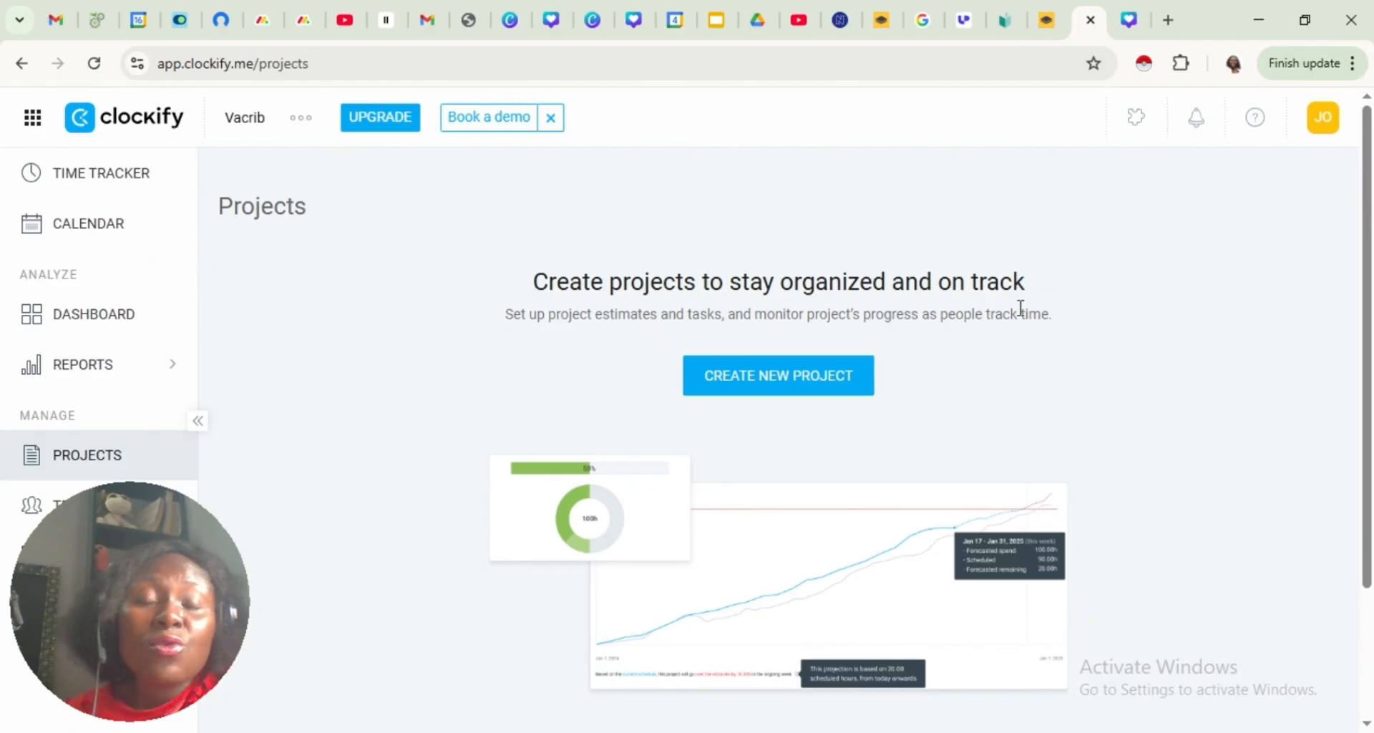
click(51, 519)
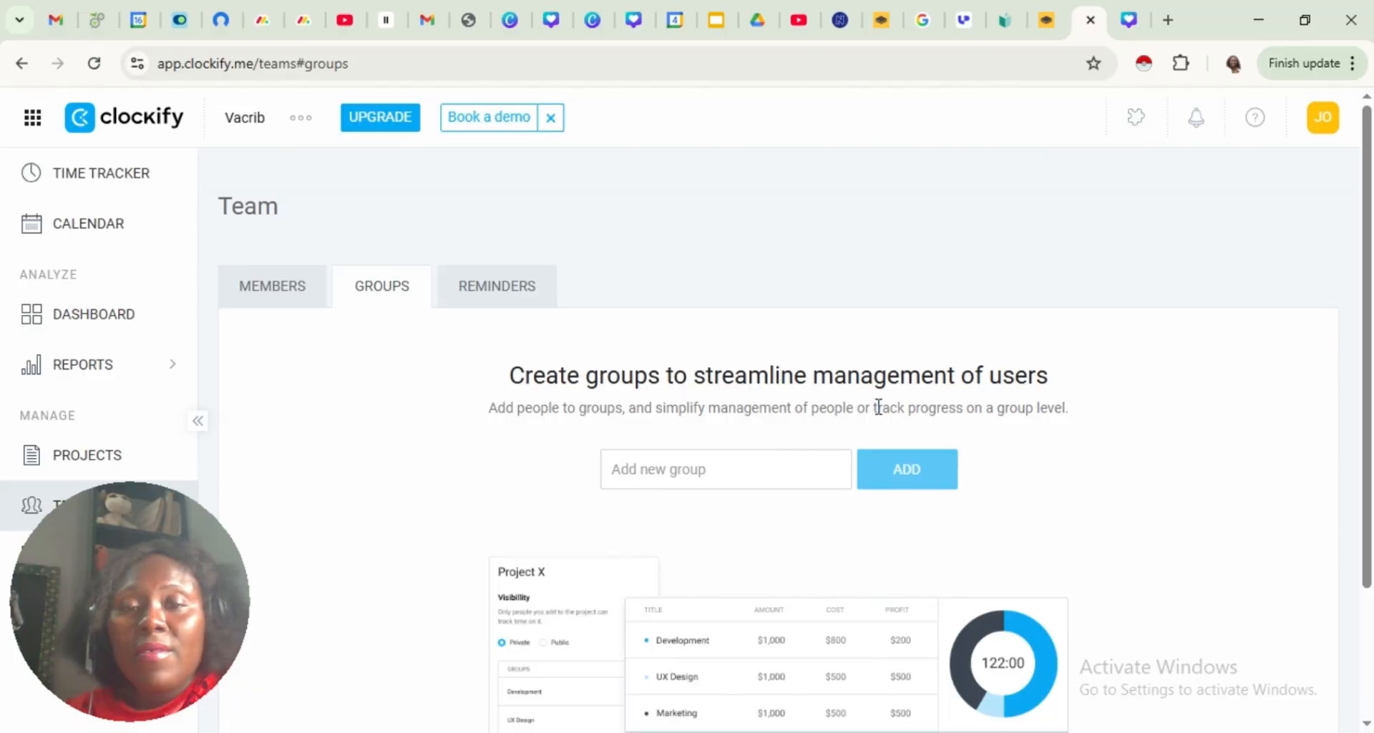
click(482, 292)
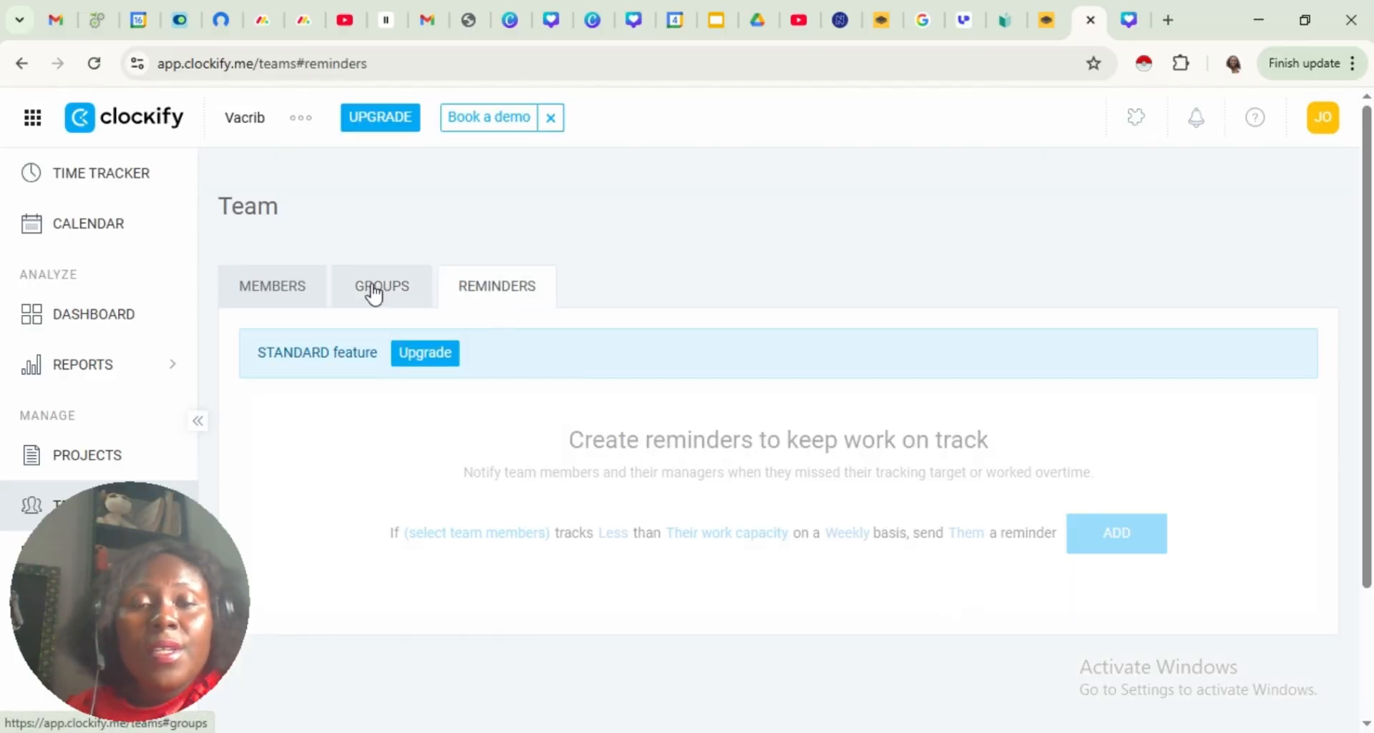
click(263, 291)
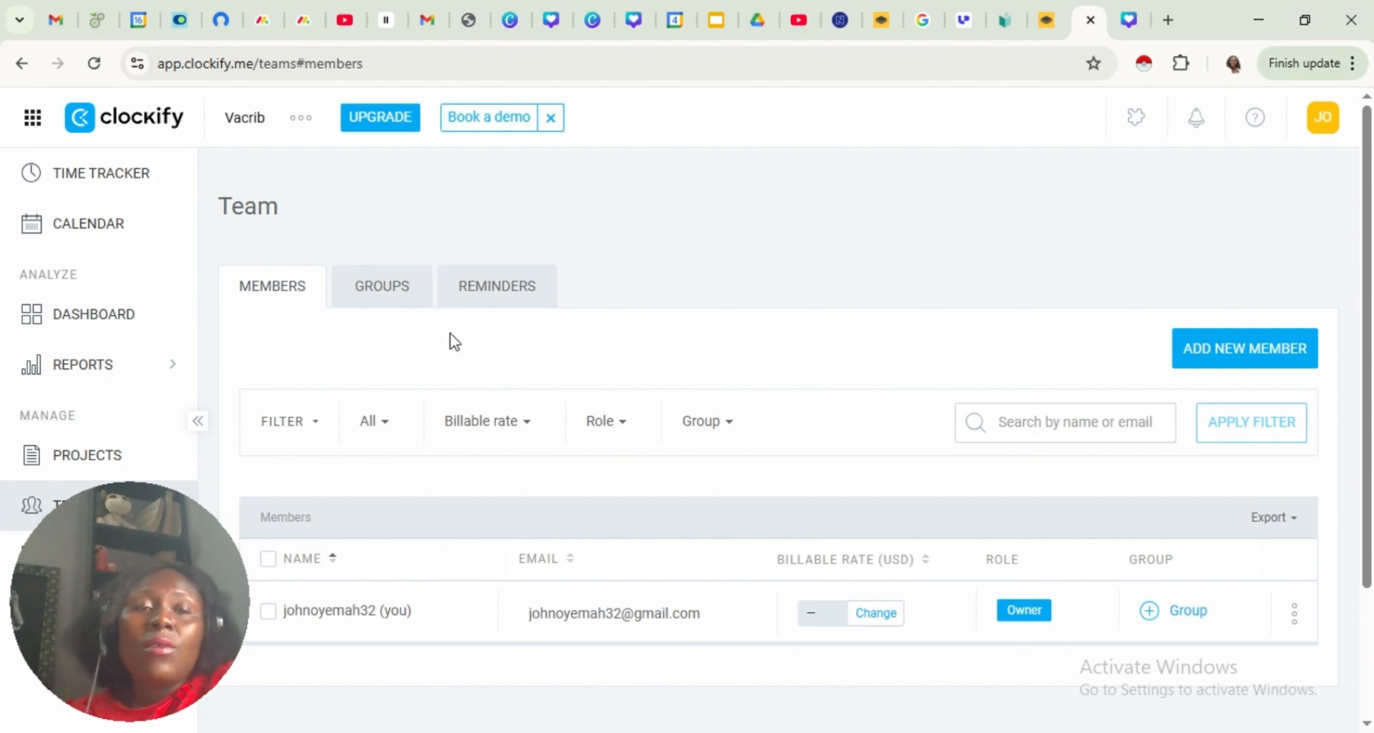
Invite a new team member by entering the person's e-mail address, sending the invite and completing the human verification
click(1233, 363)
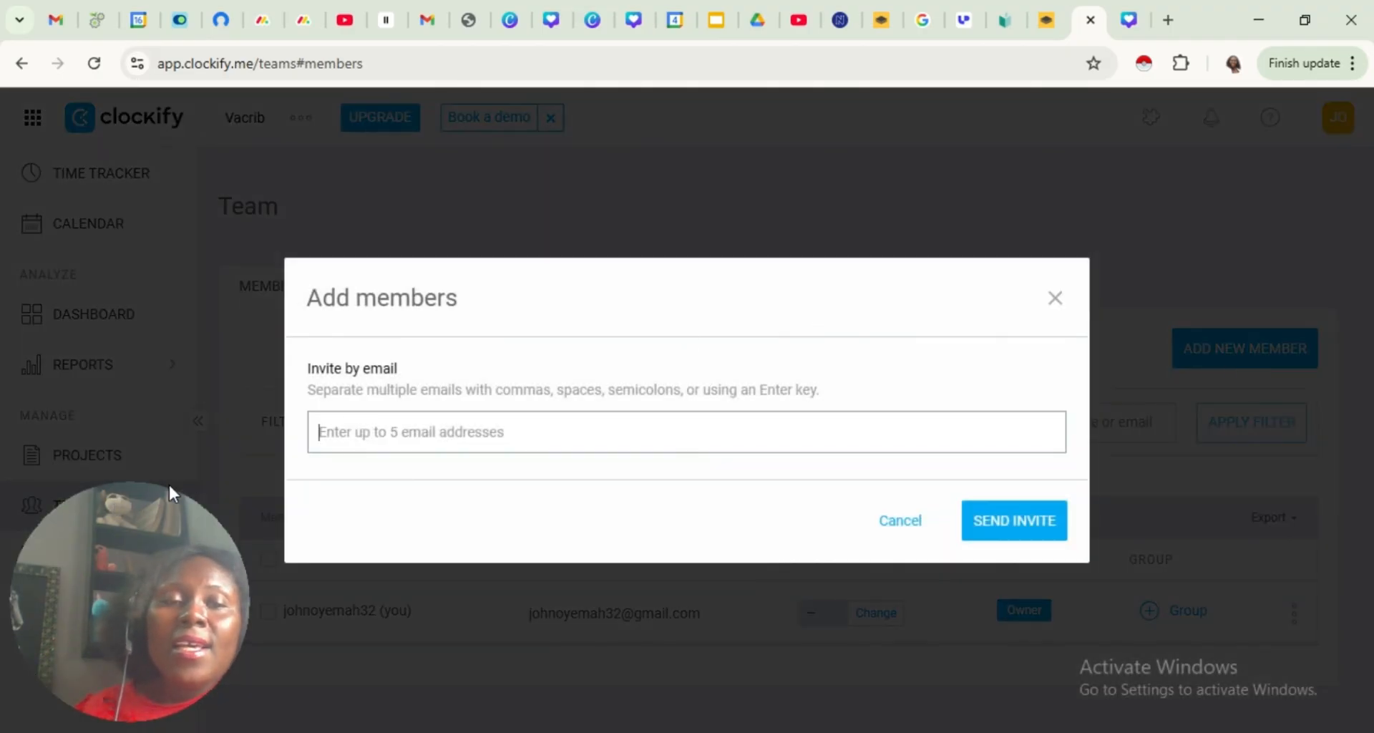
click(357, 439)
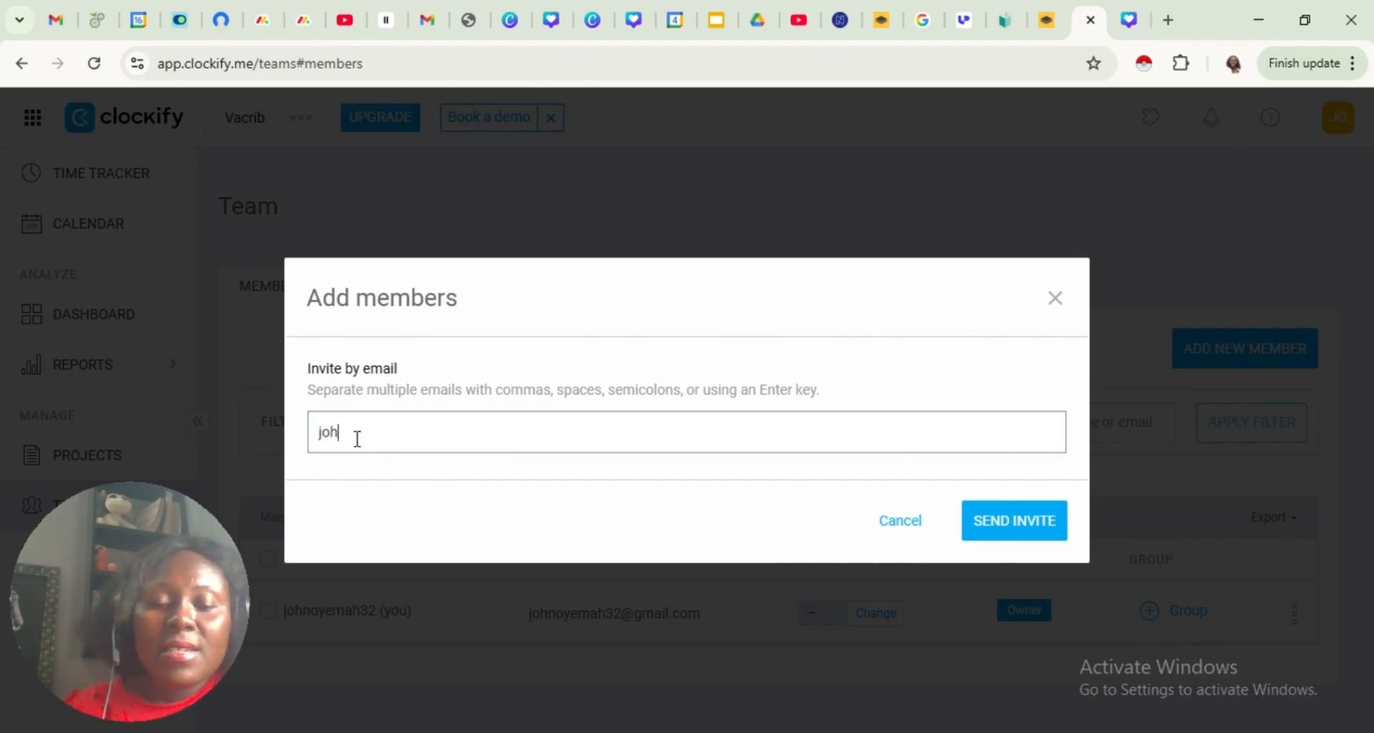
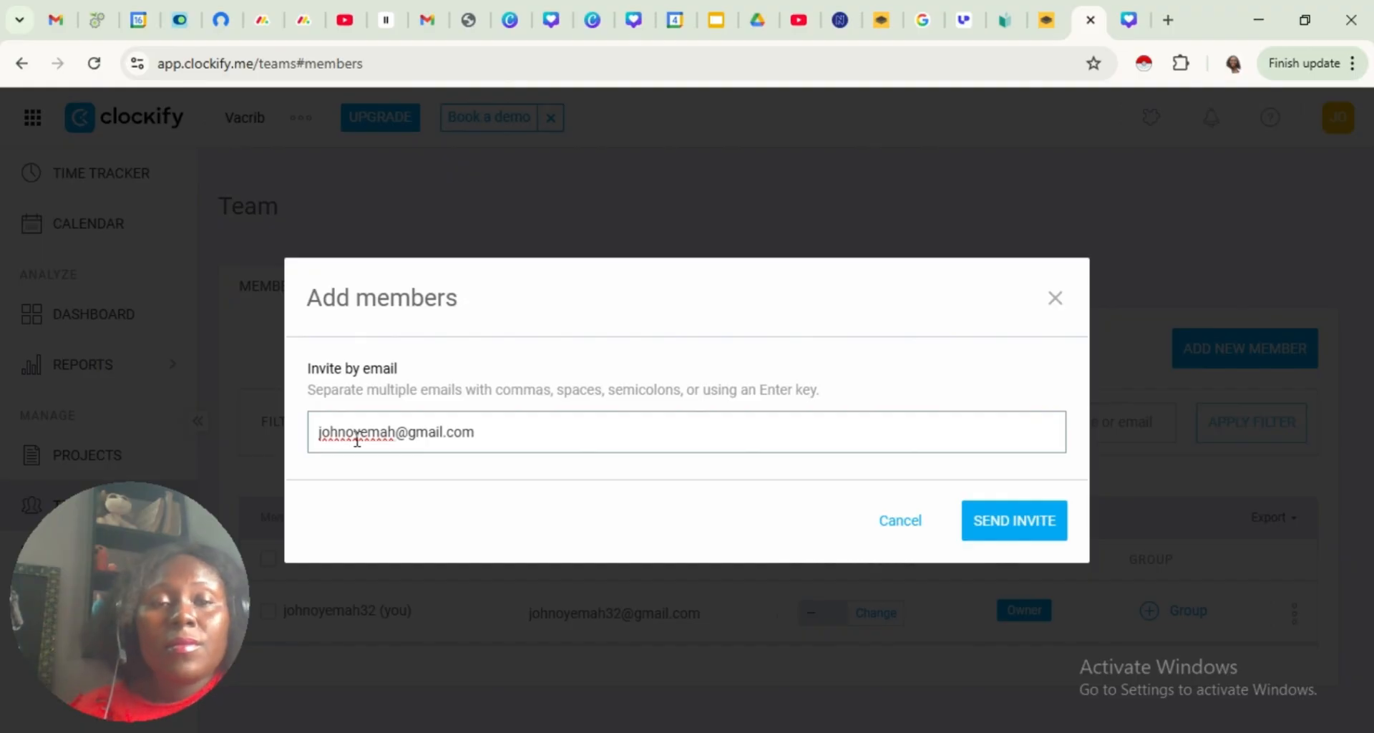
click(991, 534)
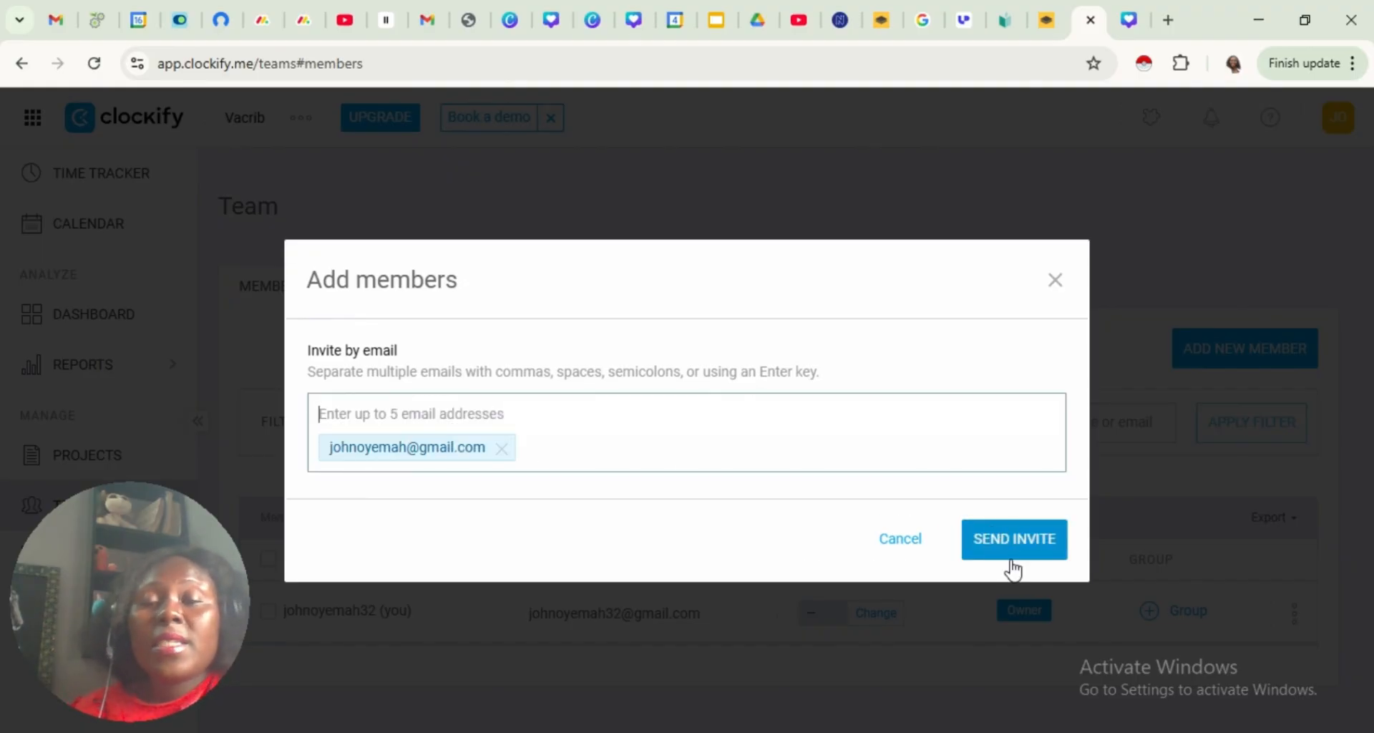
click(1018, 542)
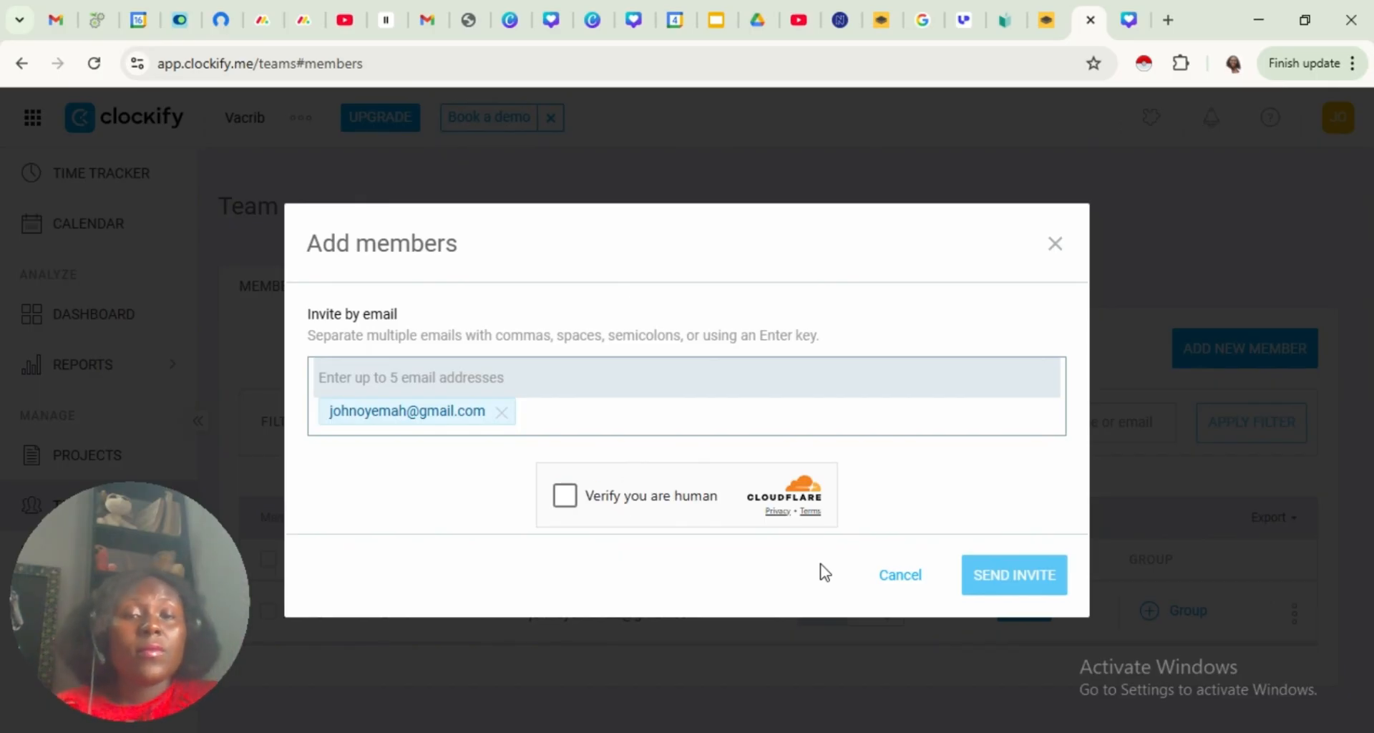
click(562, 494)
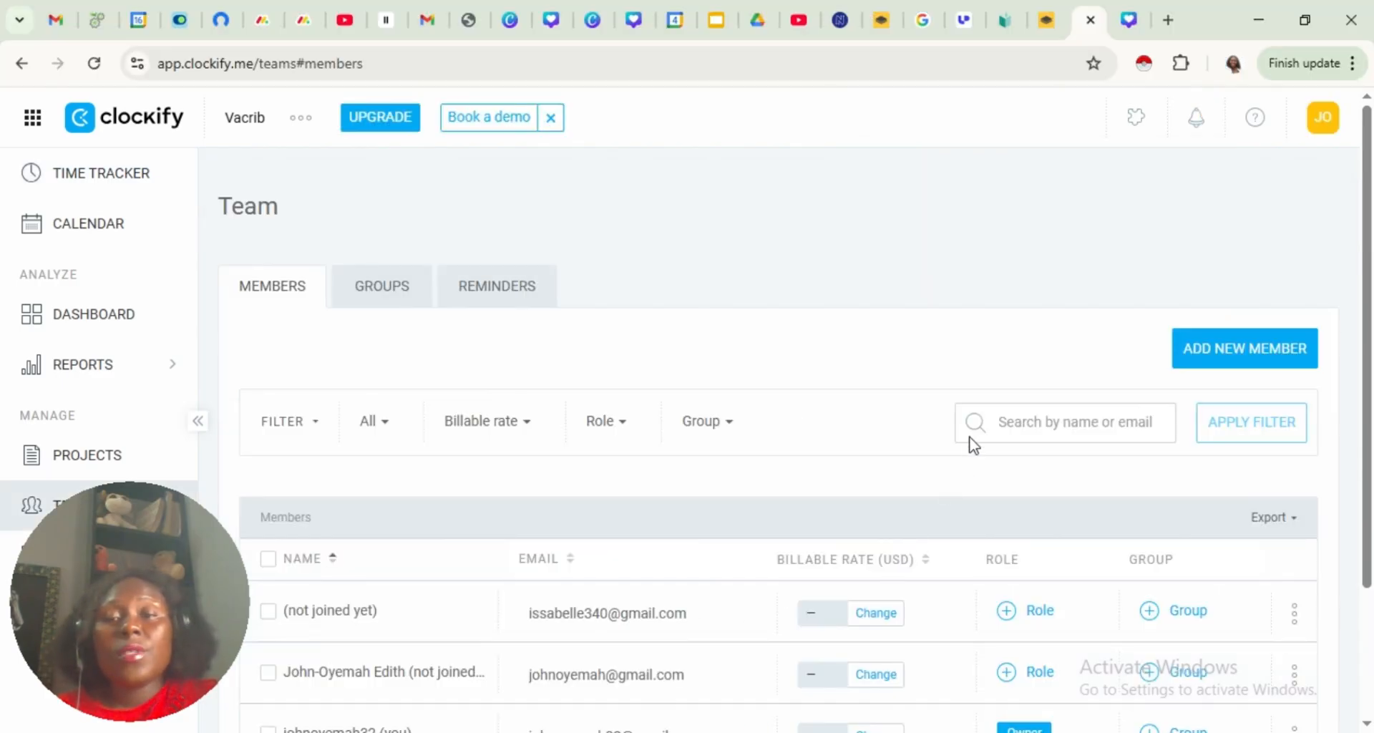
Reload the Team members page to refresh the member list
click(300, 64)
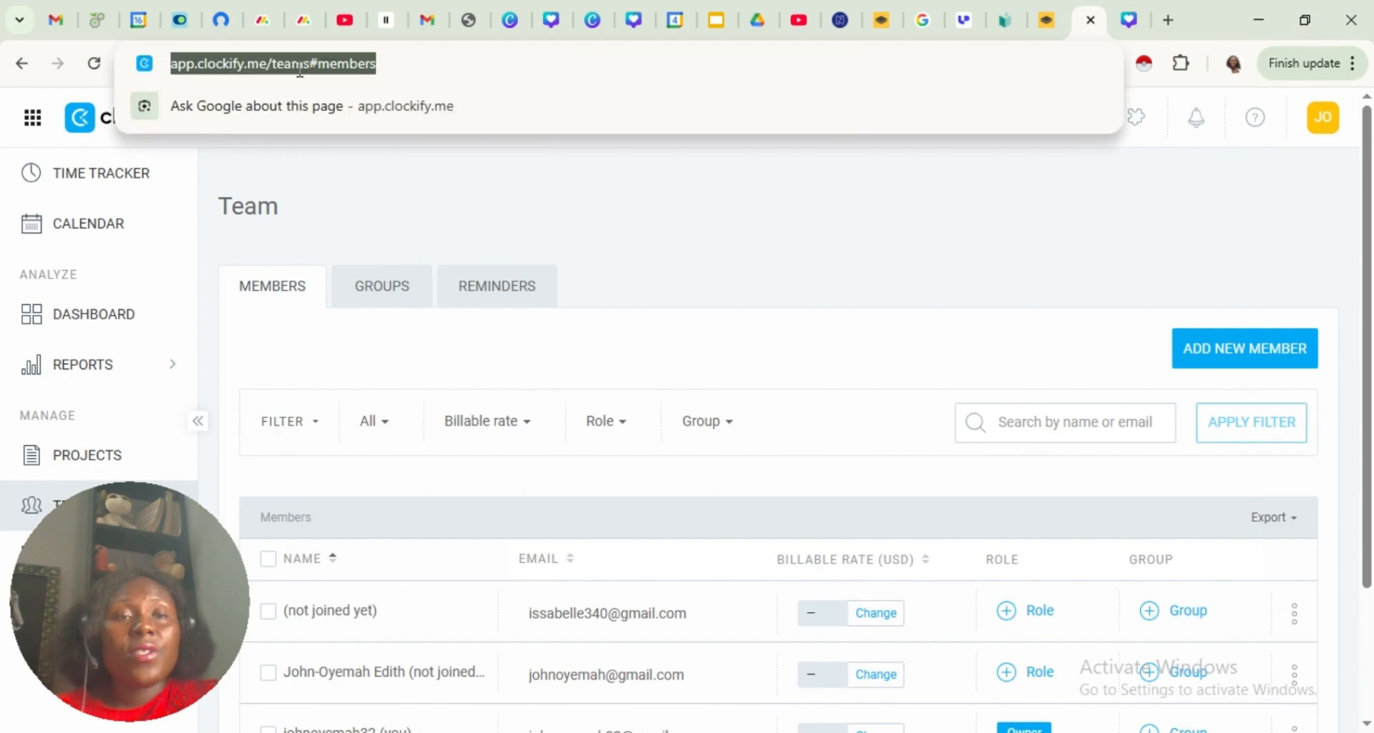
key(Return)
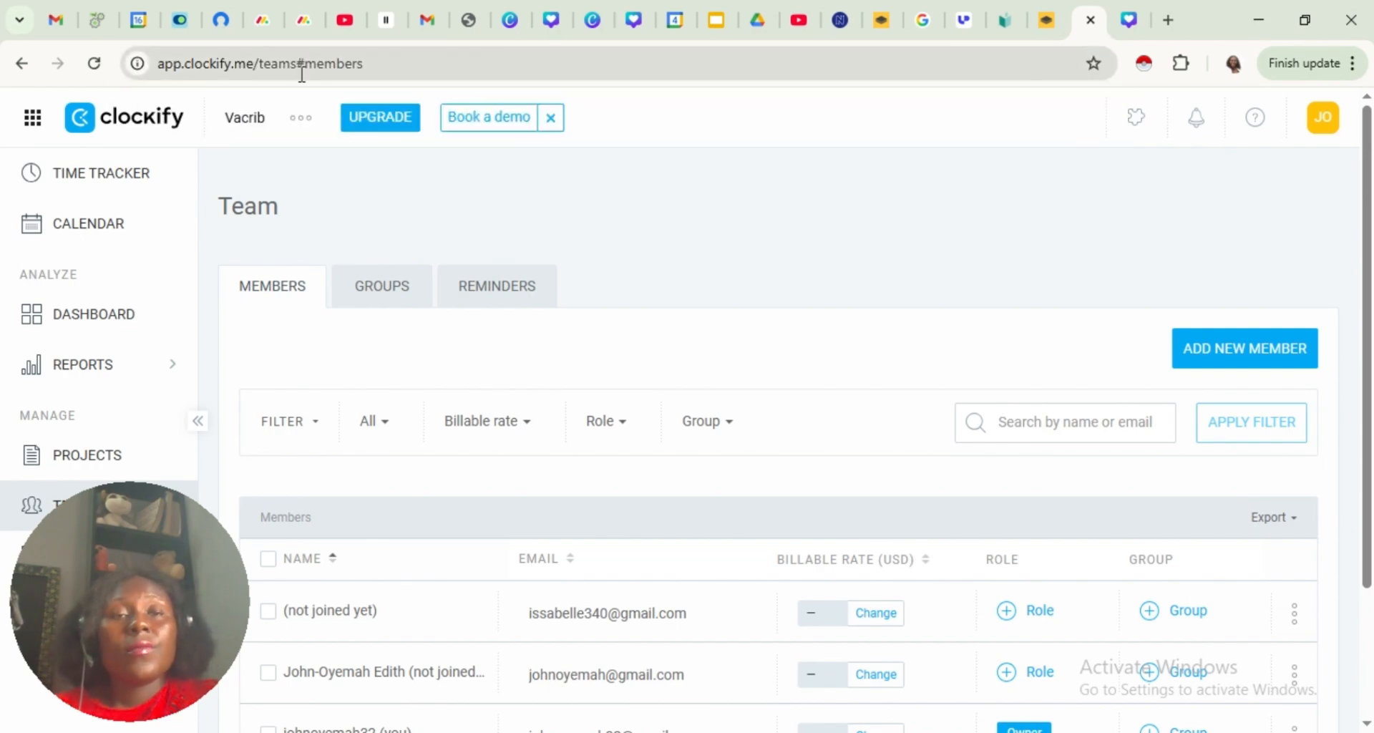
click(354, 65)
key(Return)
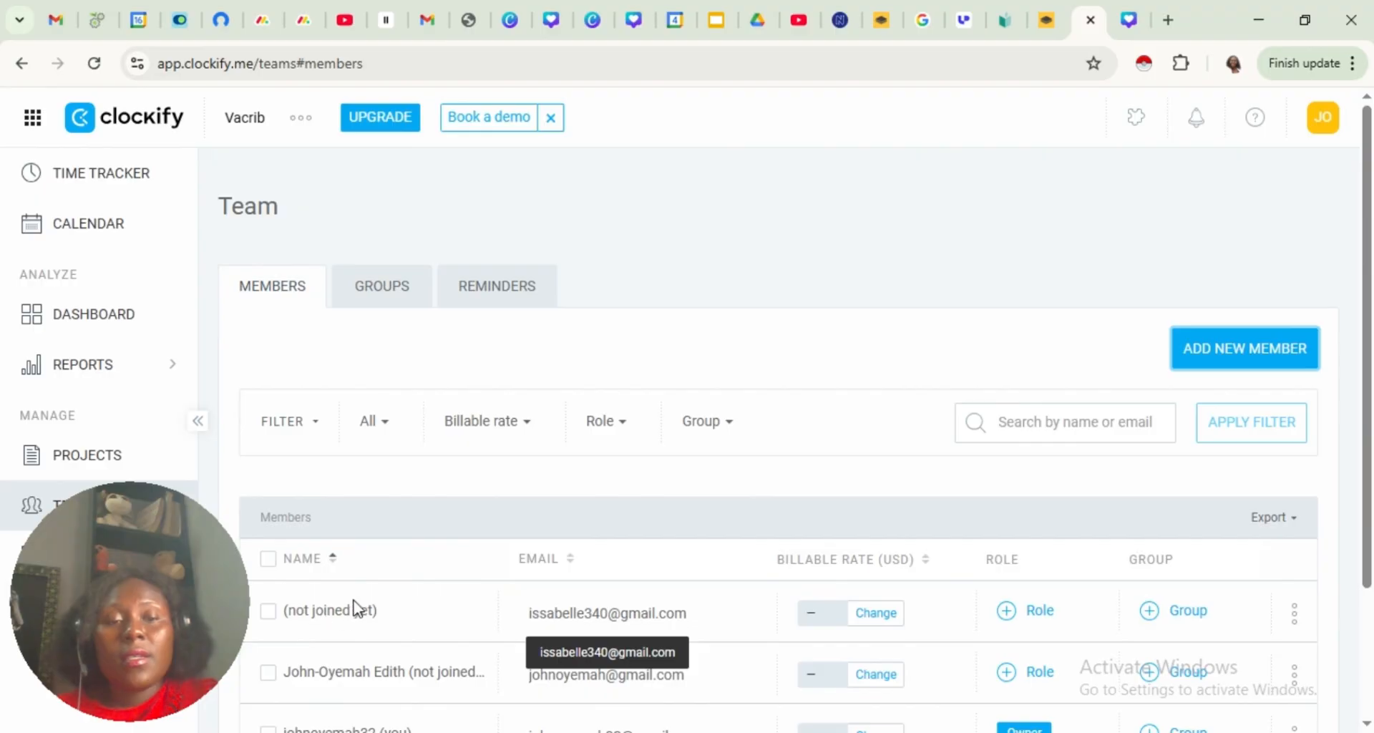
Examine the team members' roles and groups, and look over the Tags page
drag(1369, 488, 1368, 562)
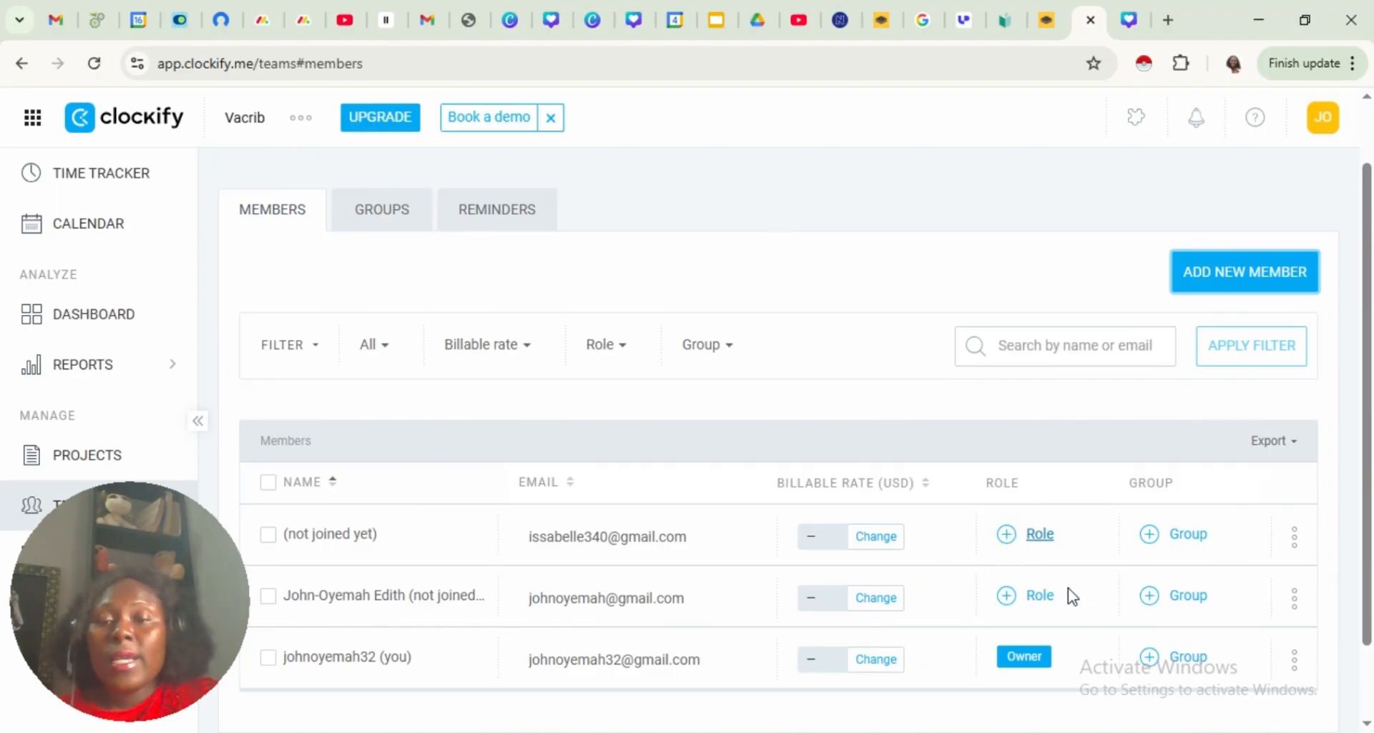
key(alt+Tab)
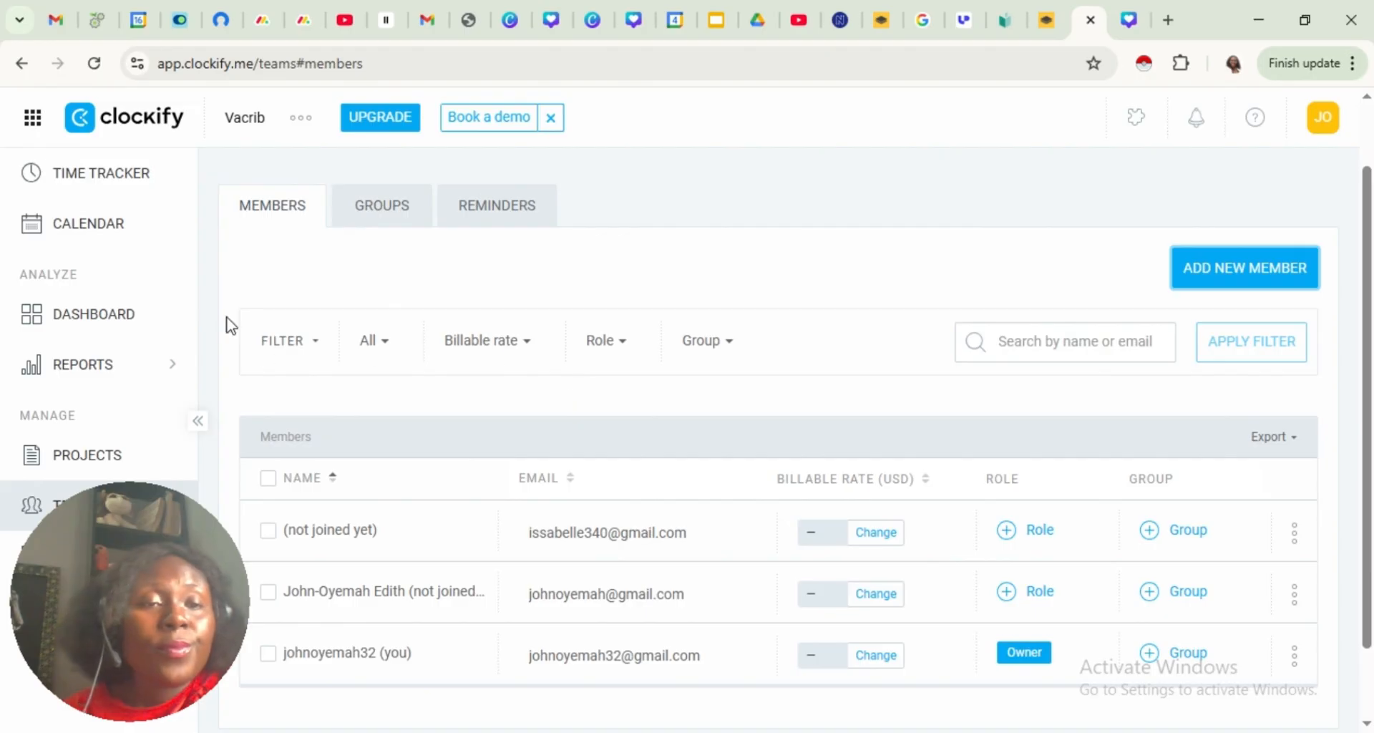
mouse_move(109, 379)
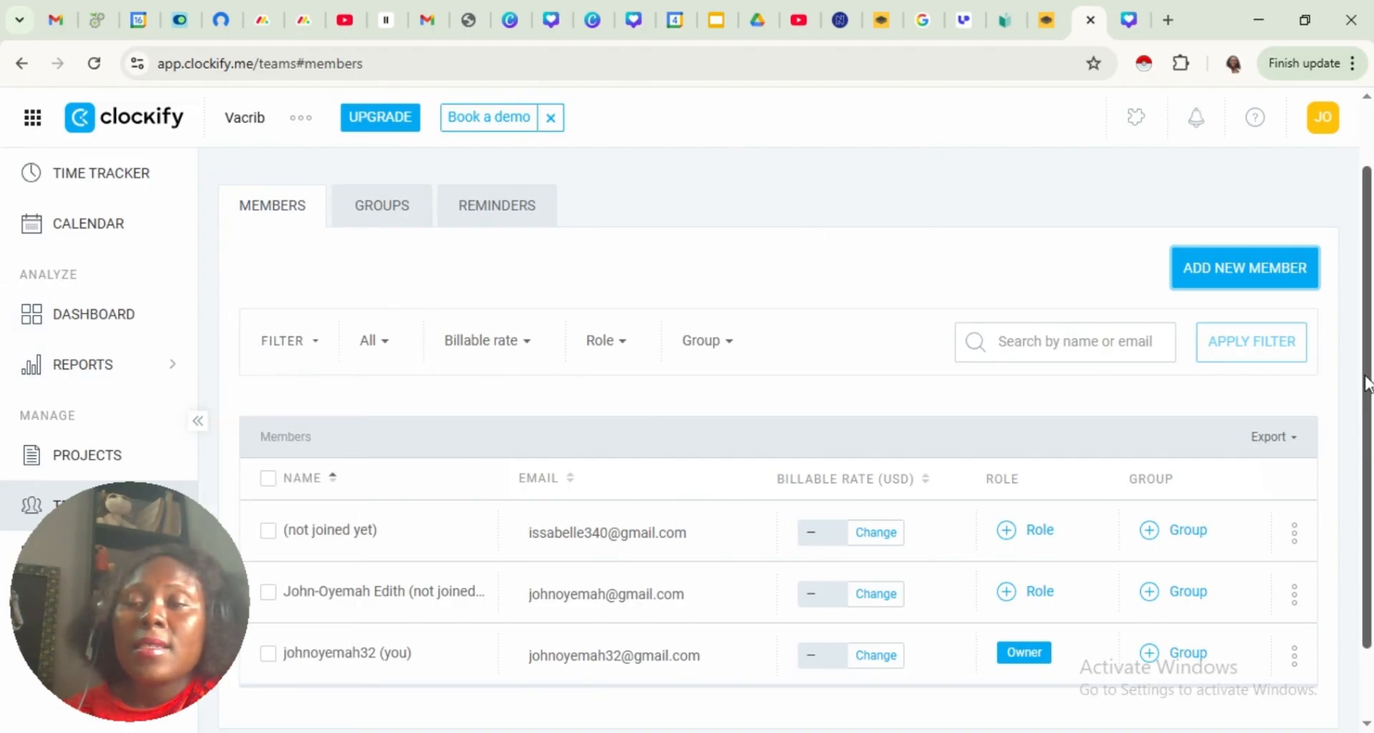
scroll(1367, 382, down, 2)
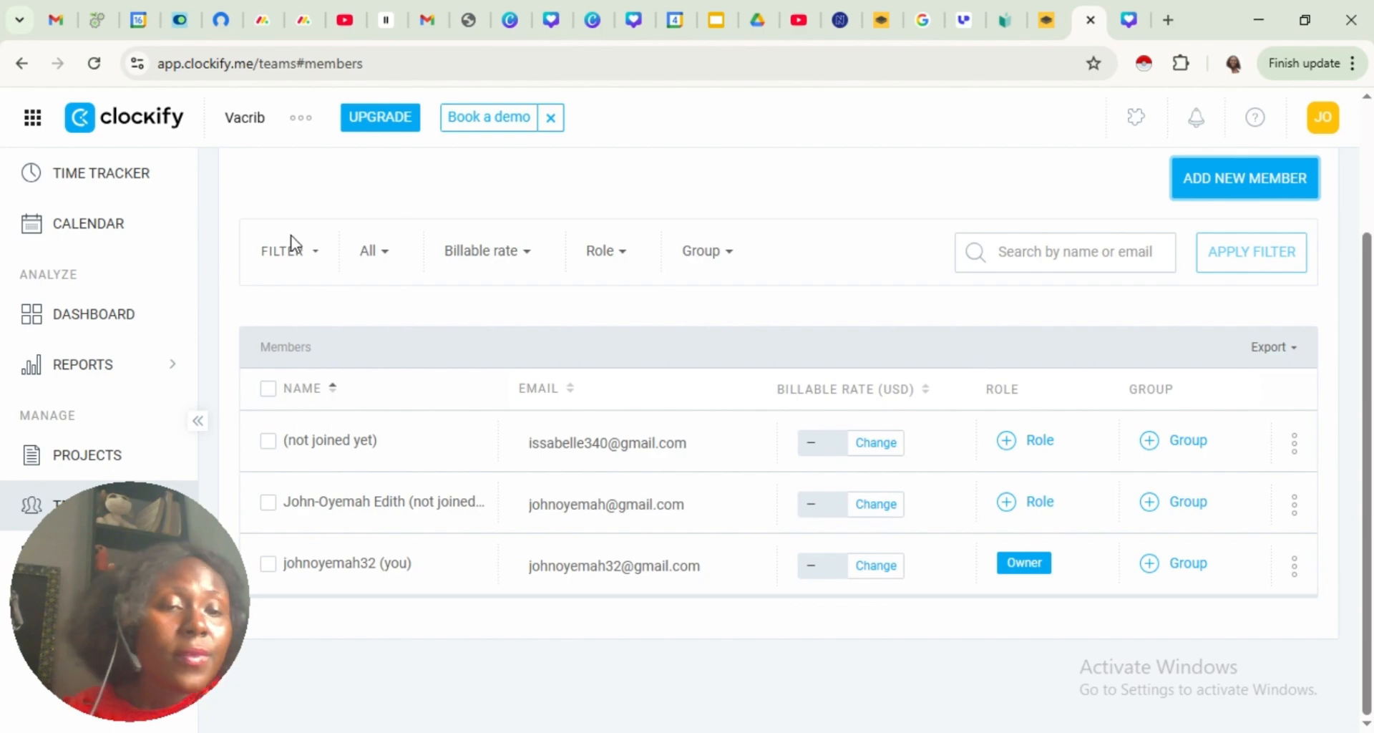
click(21, 558)
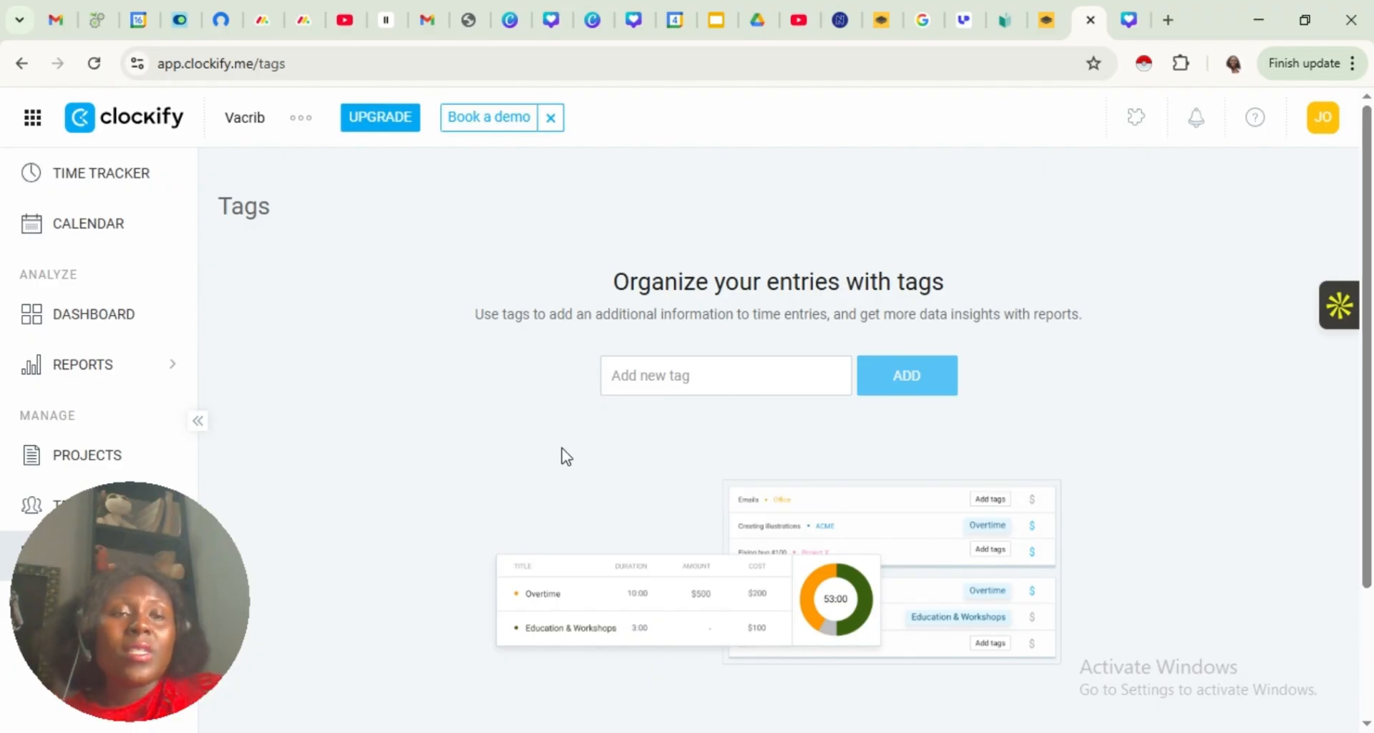
Start a new project from the Time Tracker and name it Social Media Content Creation
click(104, 186)
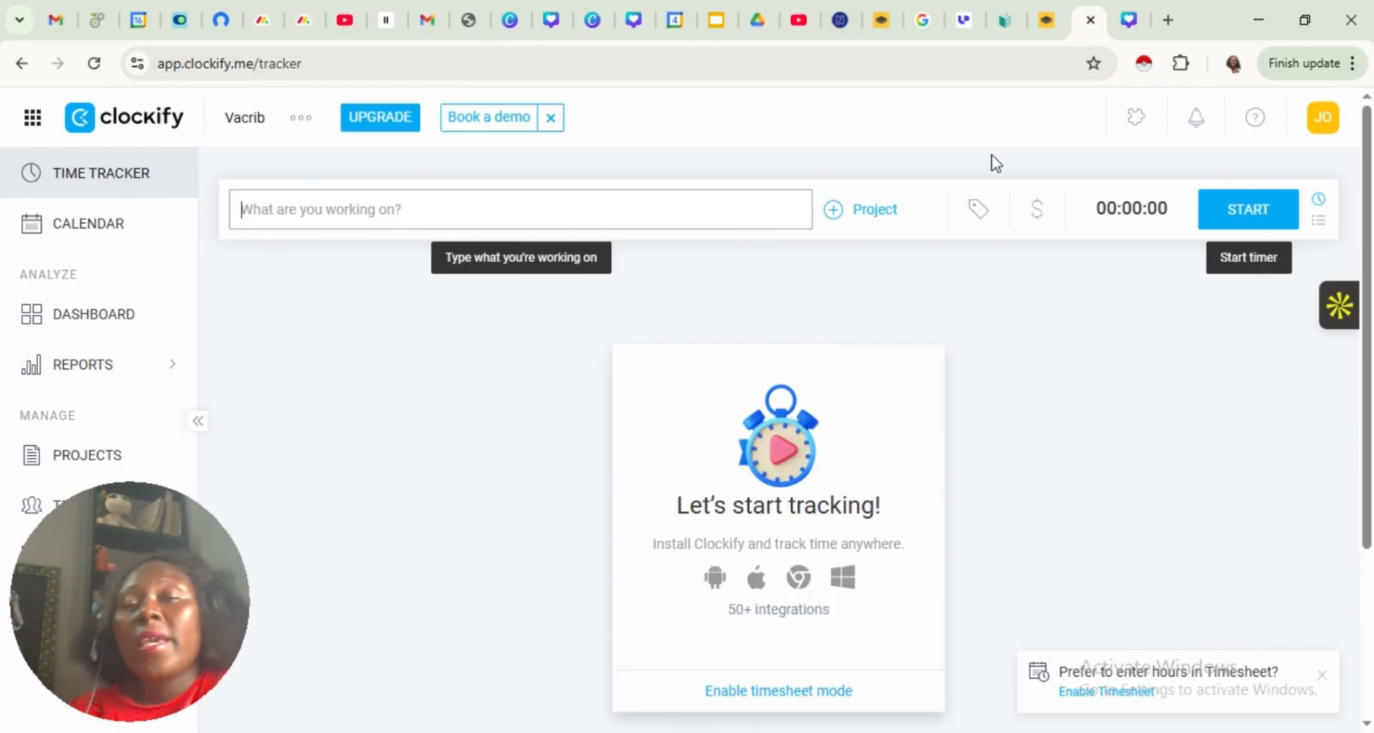
click(854, 212)
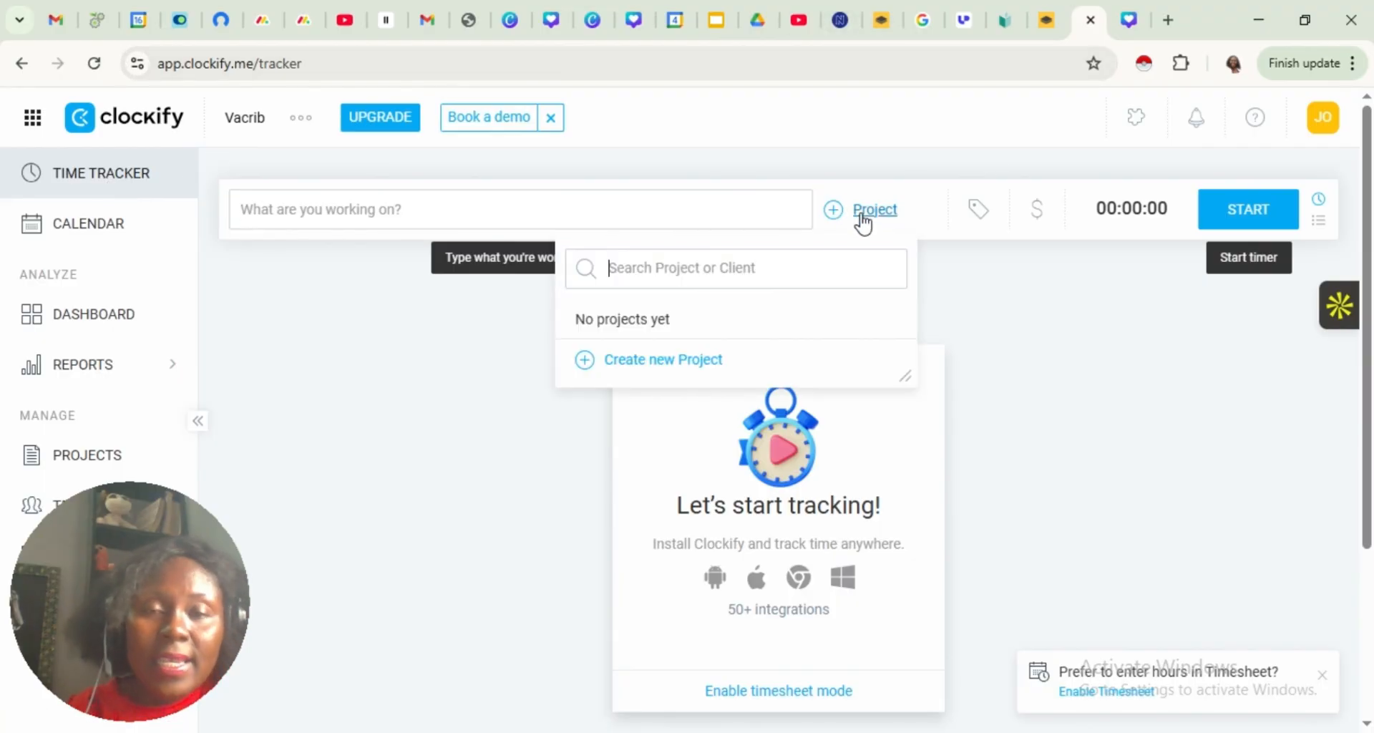
click(635, 362)
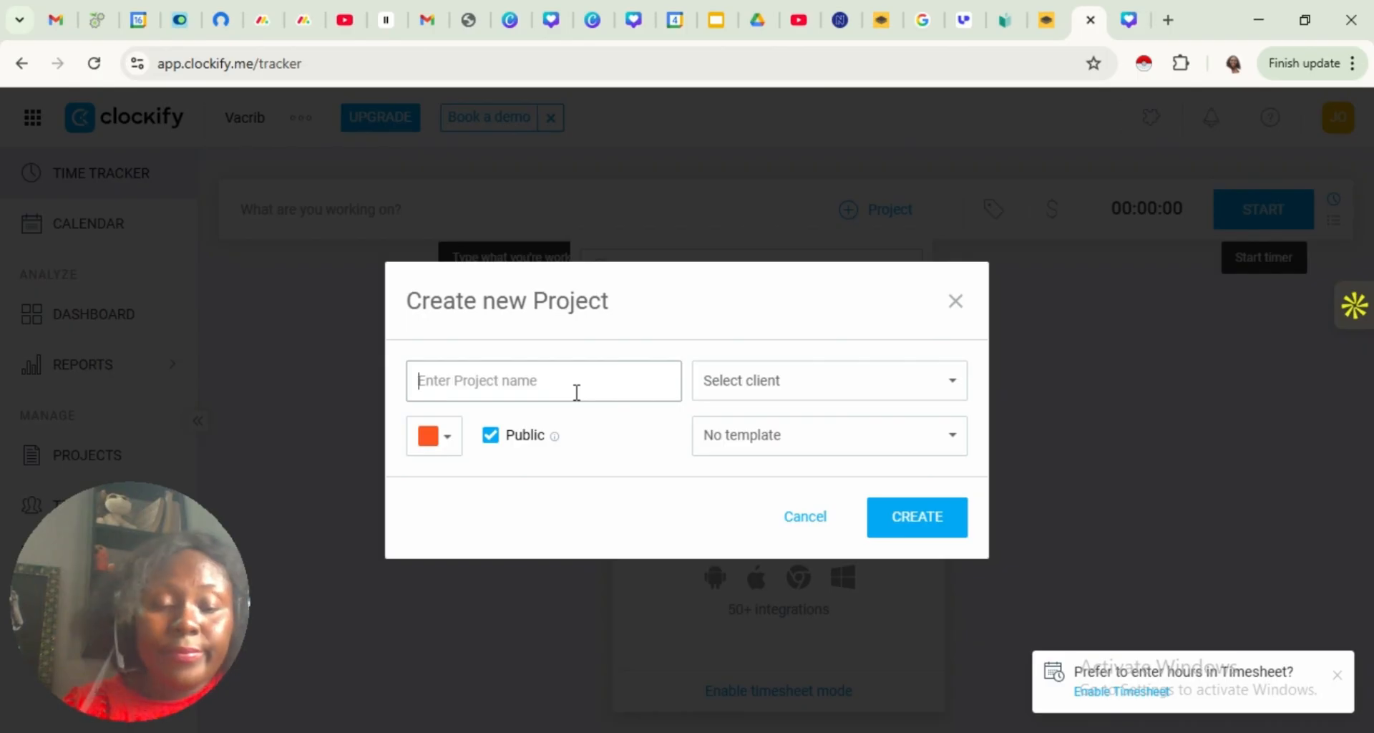
text(S)
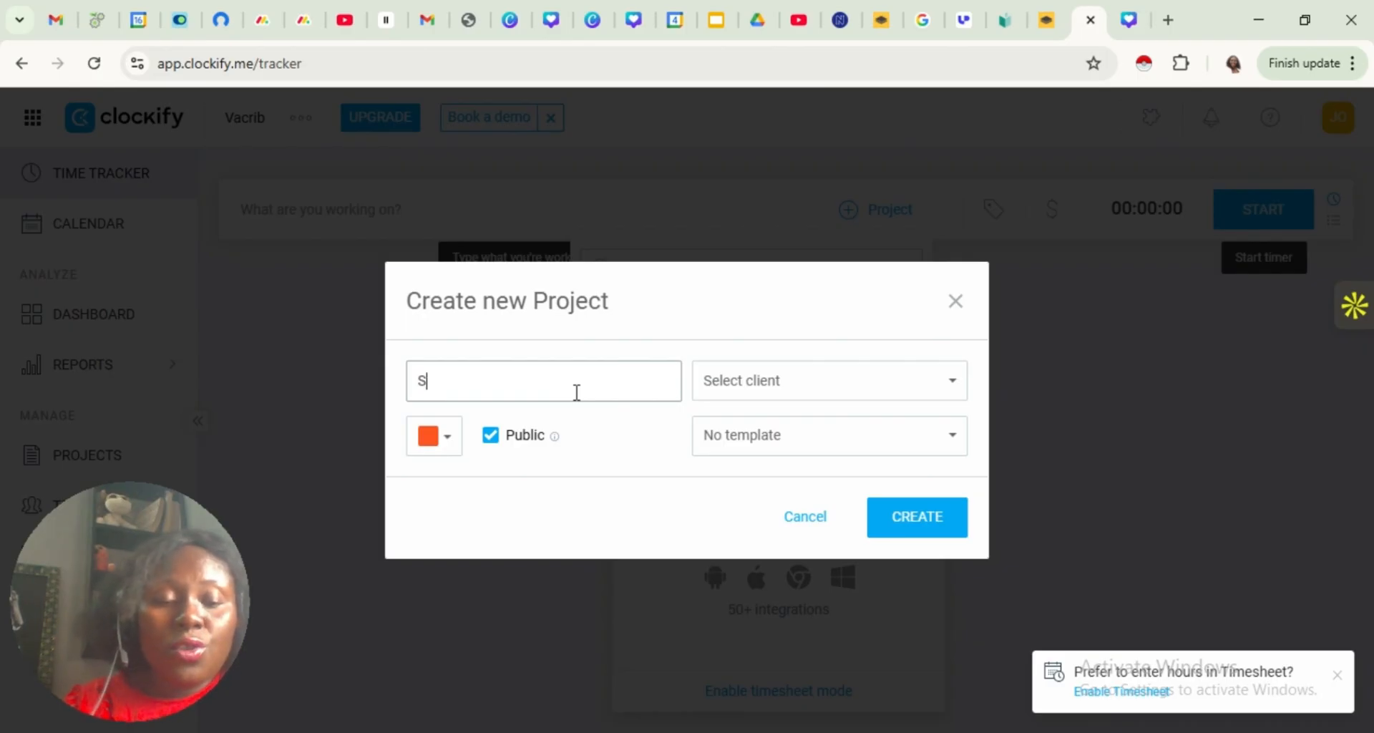
text(ocial )
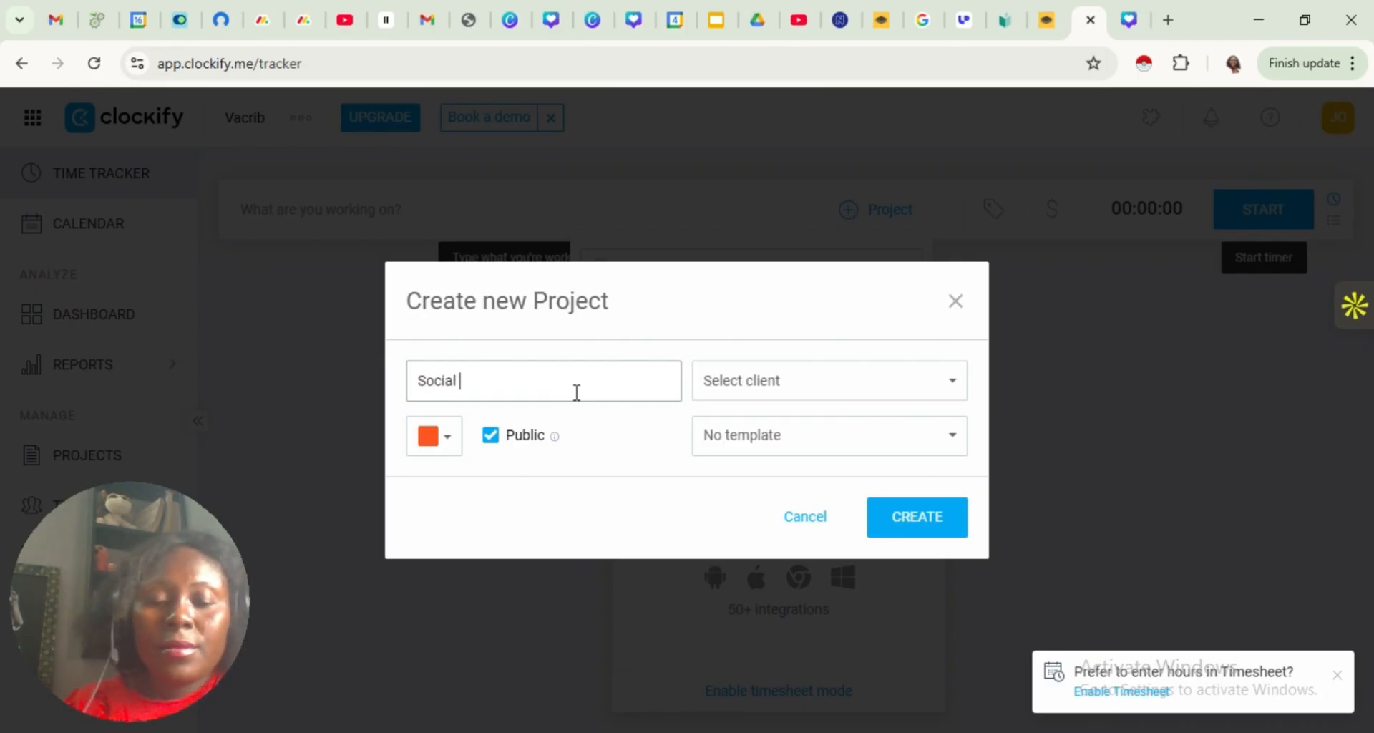
text(Media )
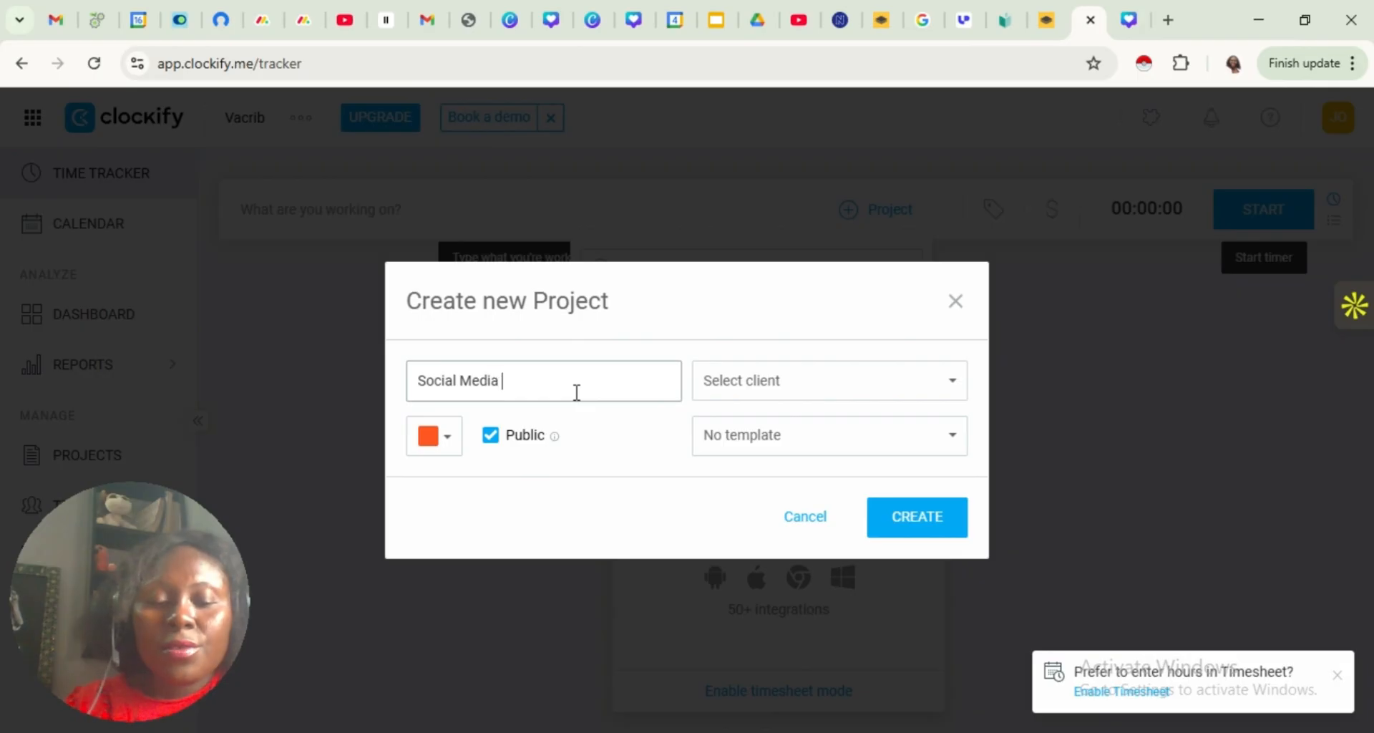
text(Conte)
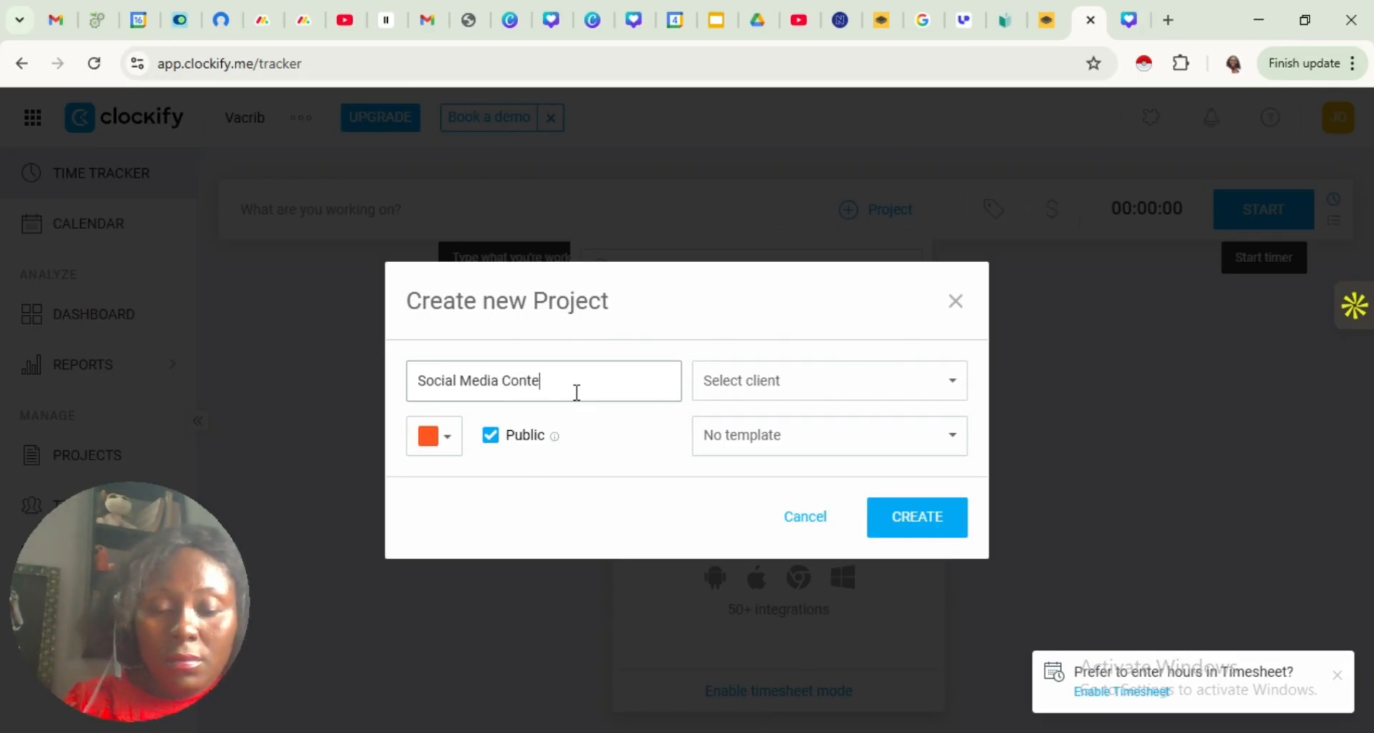
text(nt Creation)
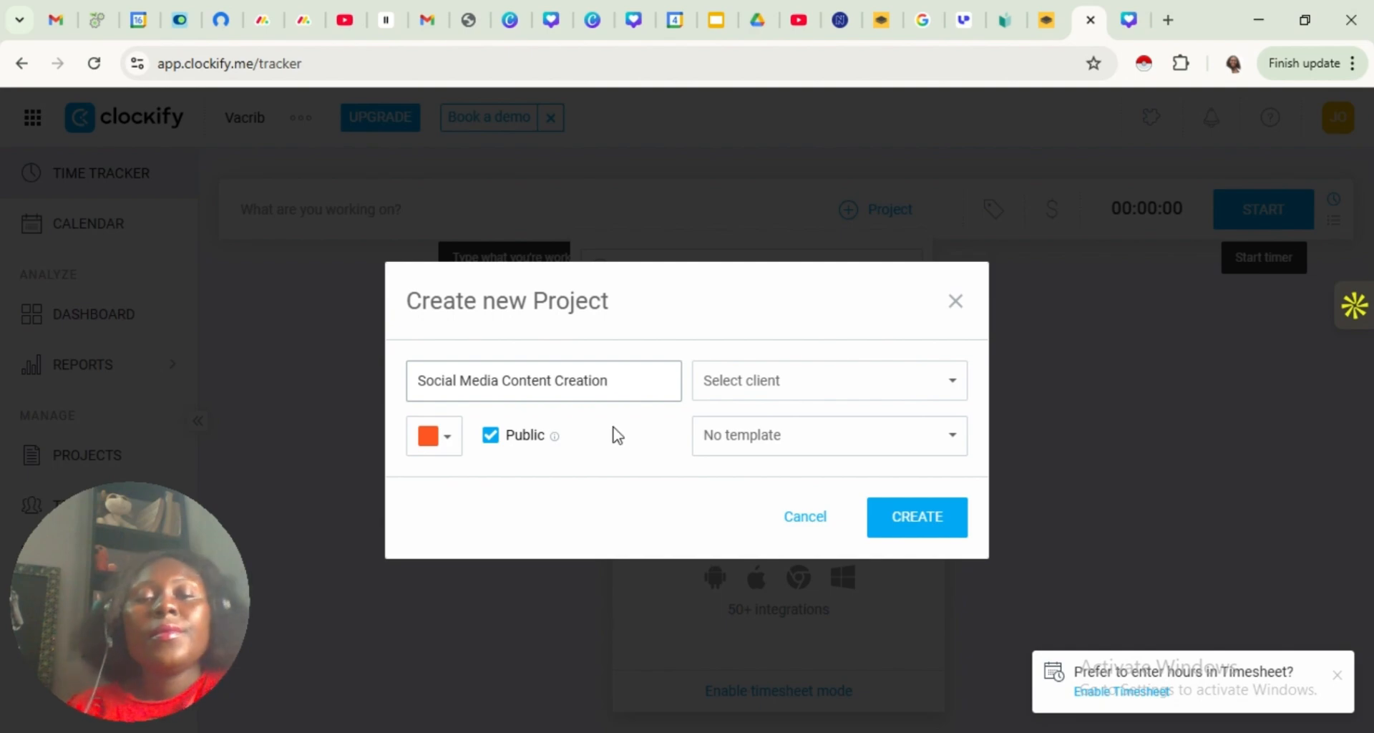
Set the new project's color to pink and check the client options without choosing one
click(446, 440)
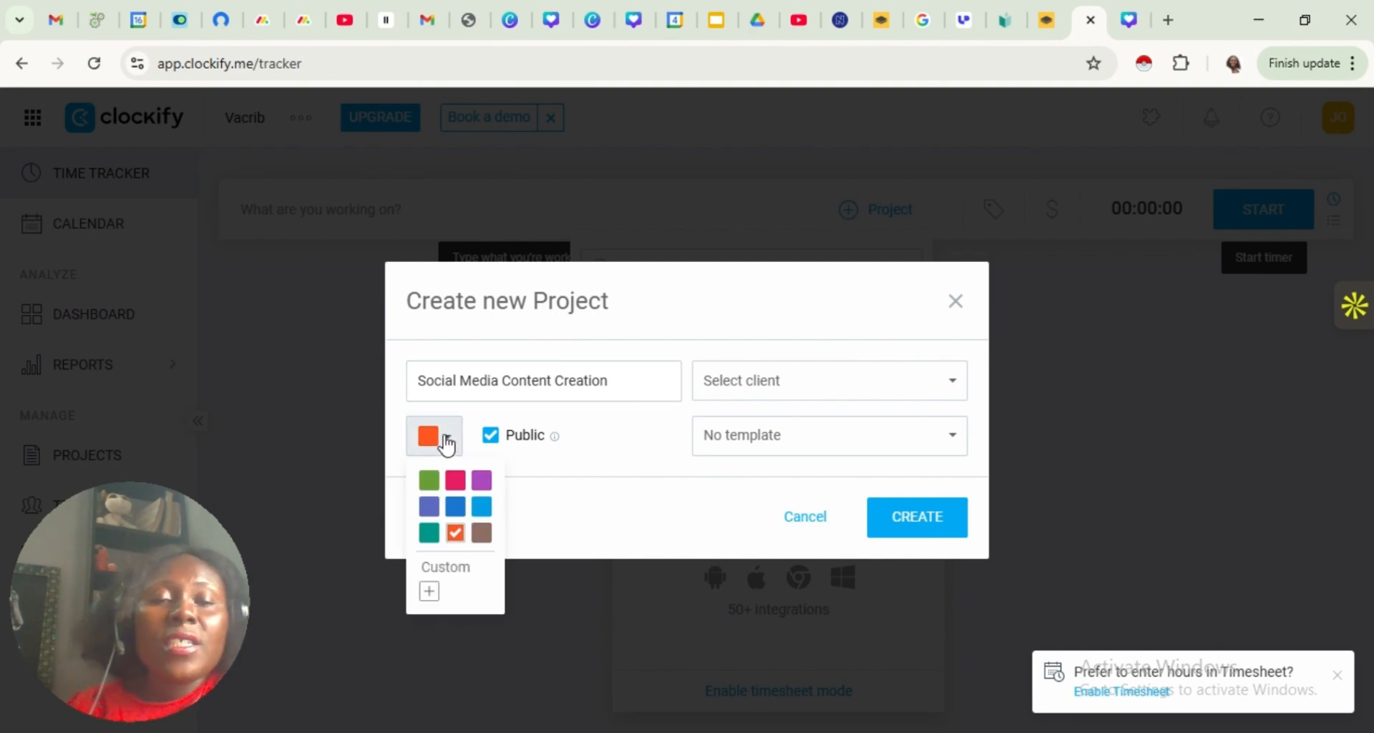
click(458, 491)
click(868, 379)
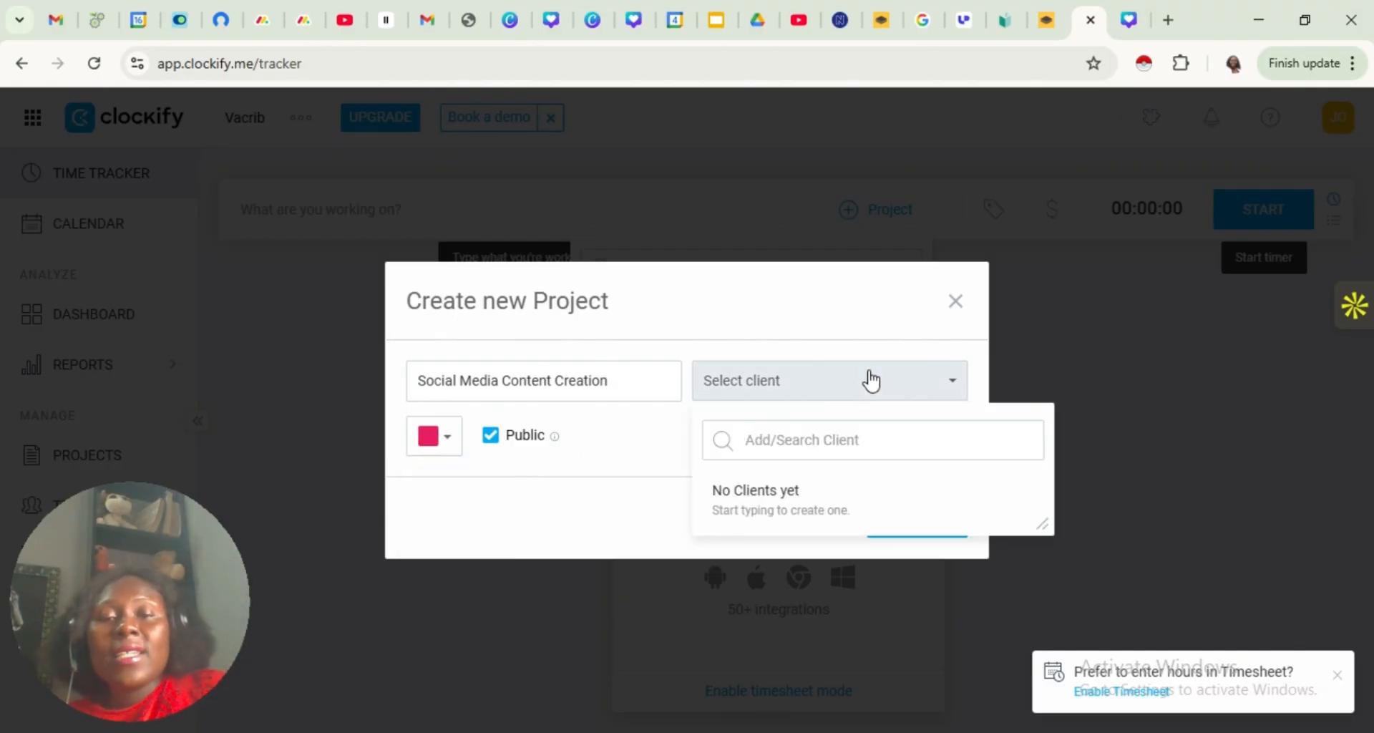
click(612, 519)
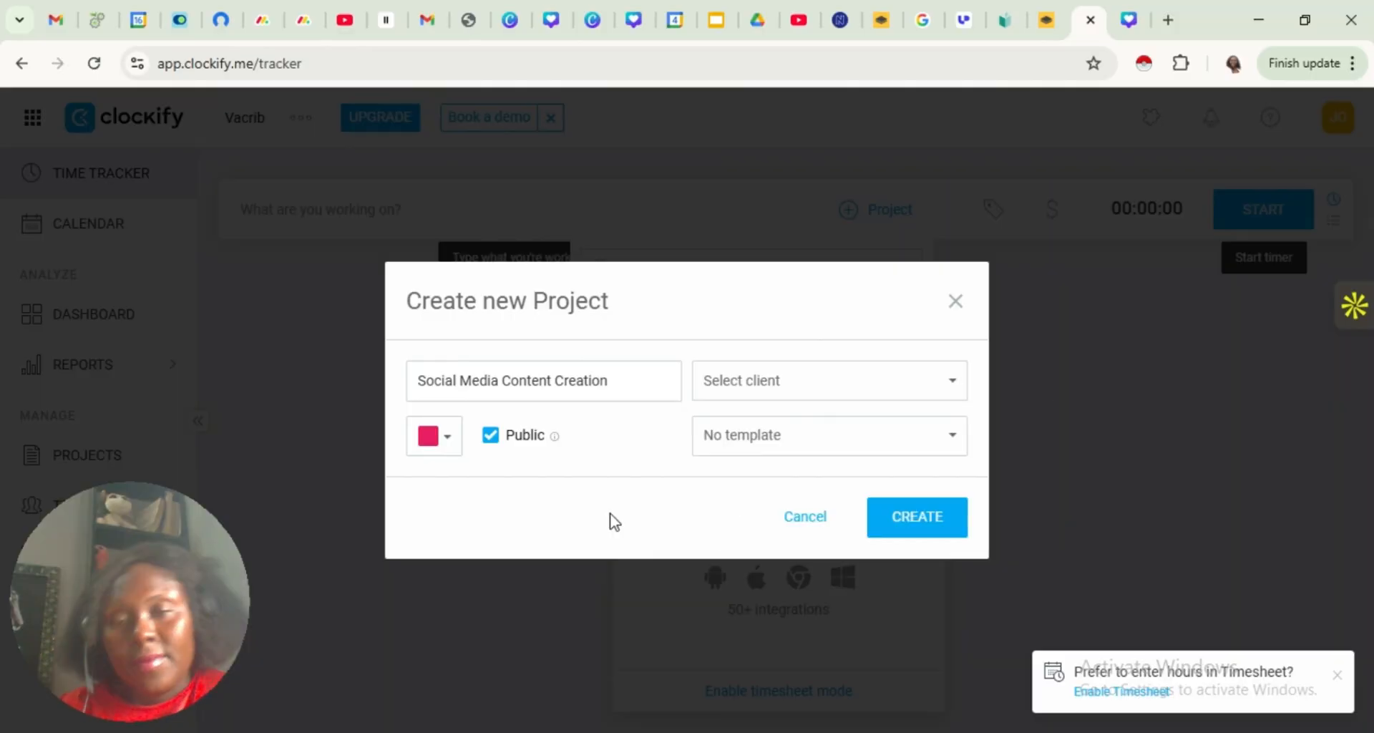
Check the template option and create the public Social Media Content Creation project without a client or template
mouse_move(766, 440)
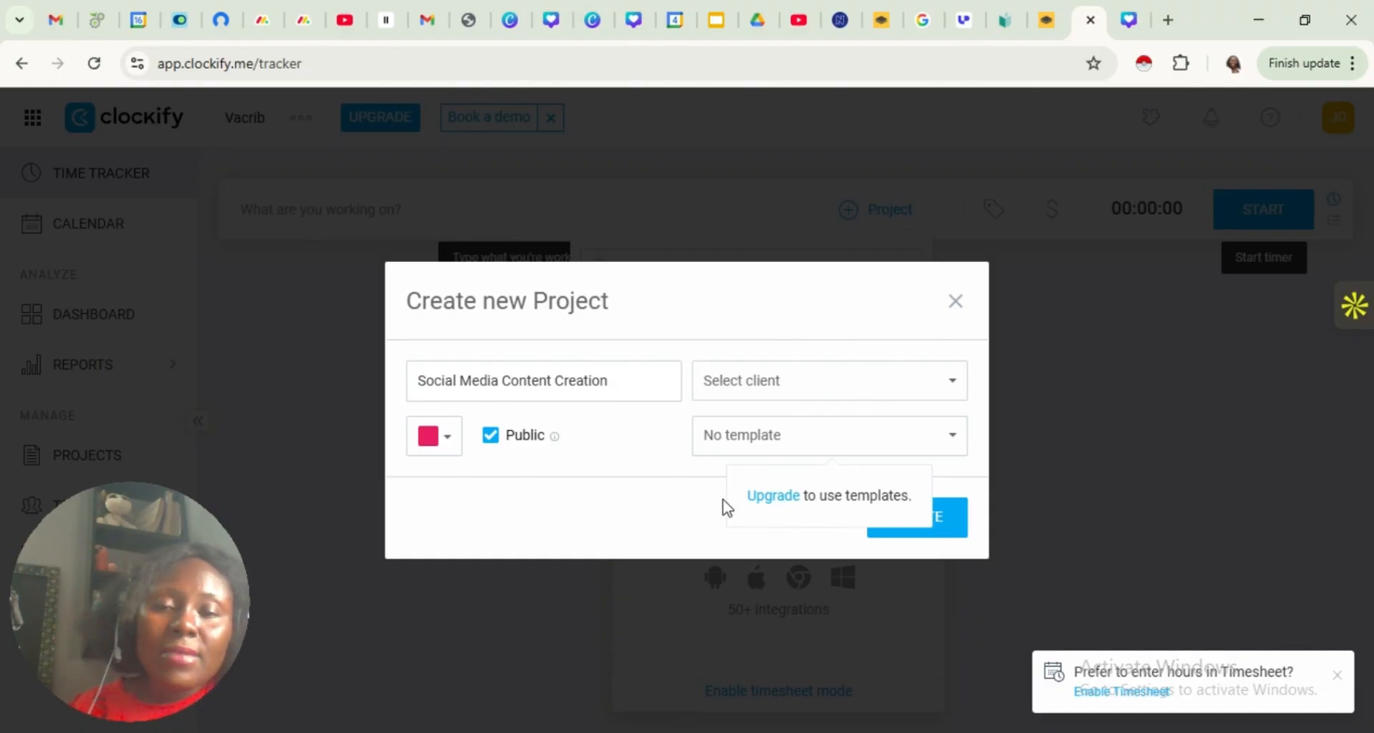
double_click(611, 498)
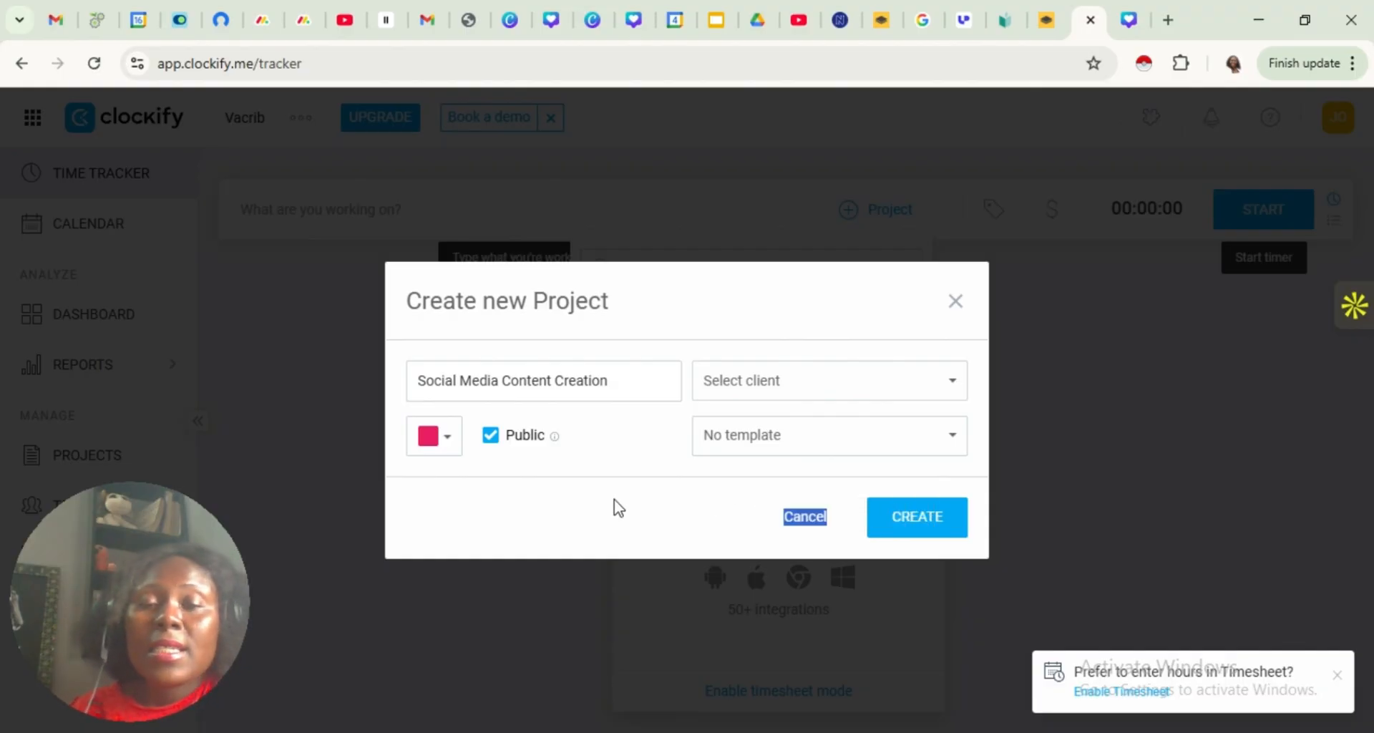
click(617, 528)
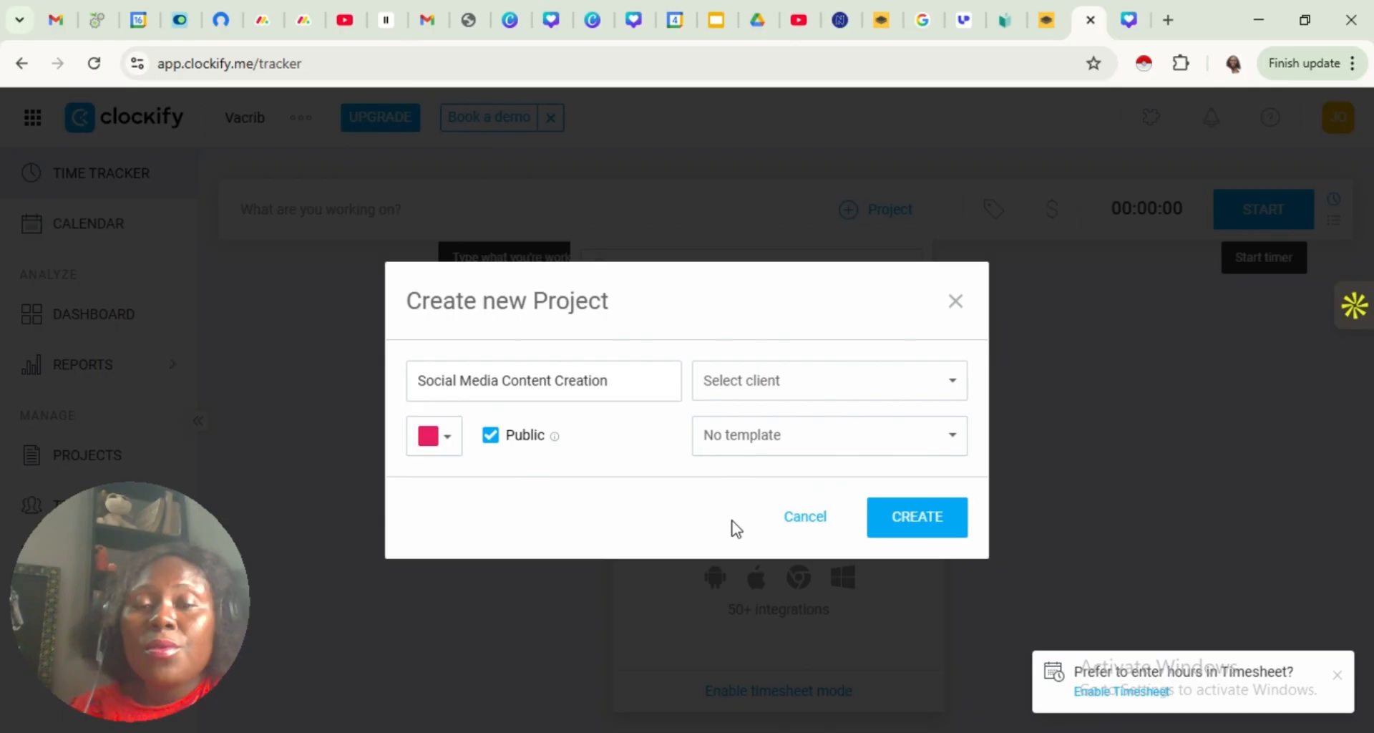
click(923, 516)
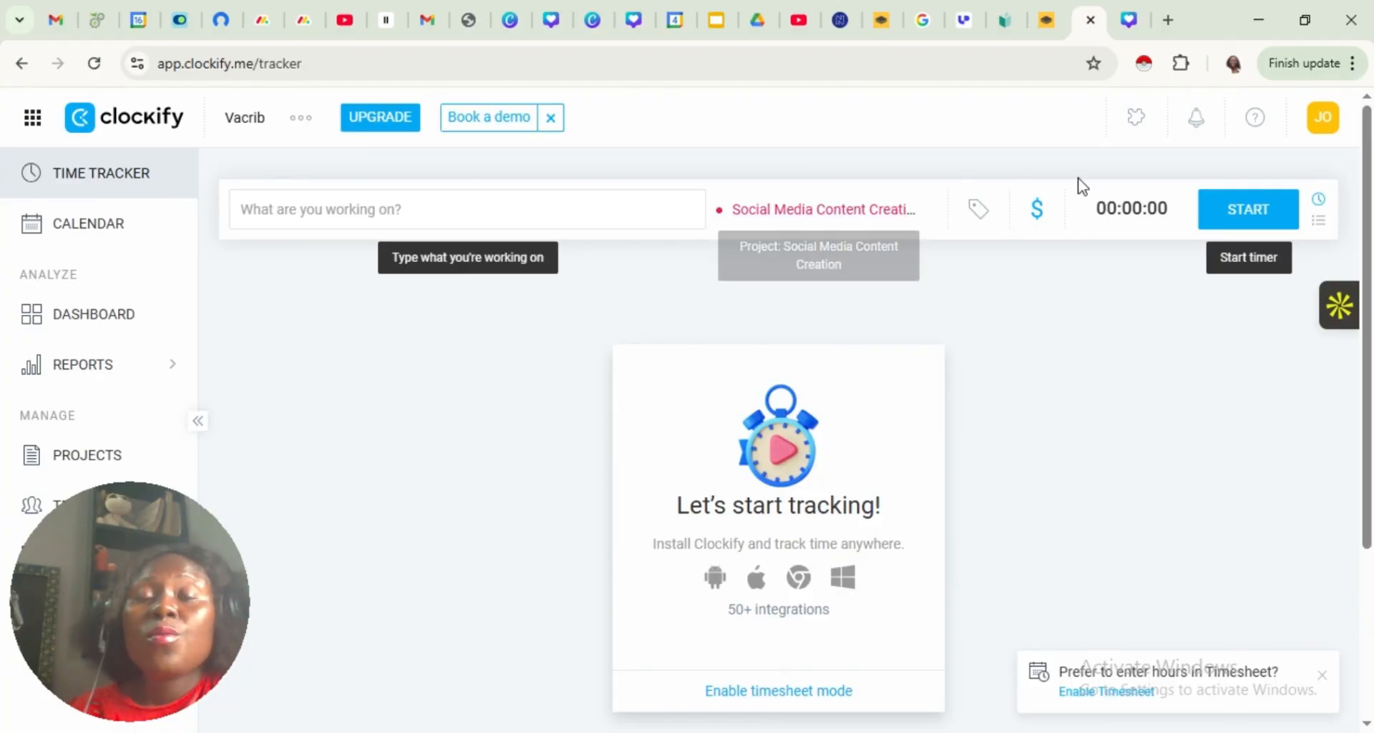
Record a short timer entry for the Social Media Content Creation project and describe it as "Research content for social media channels"
click(1252, 221)
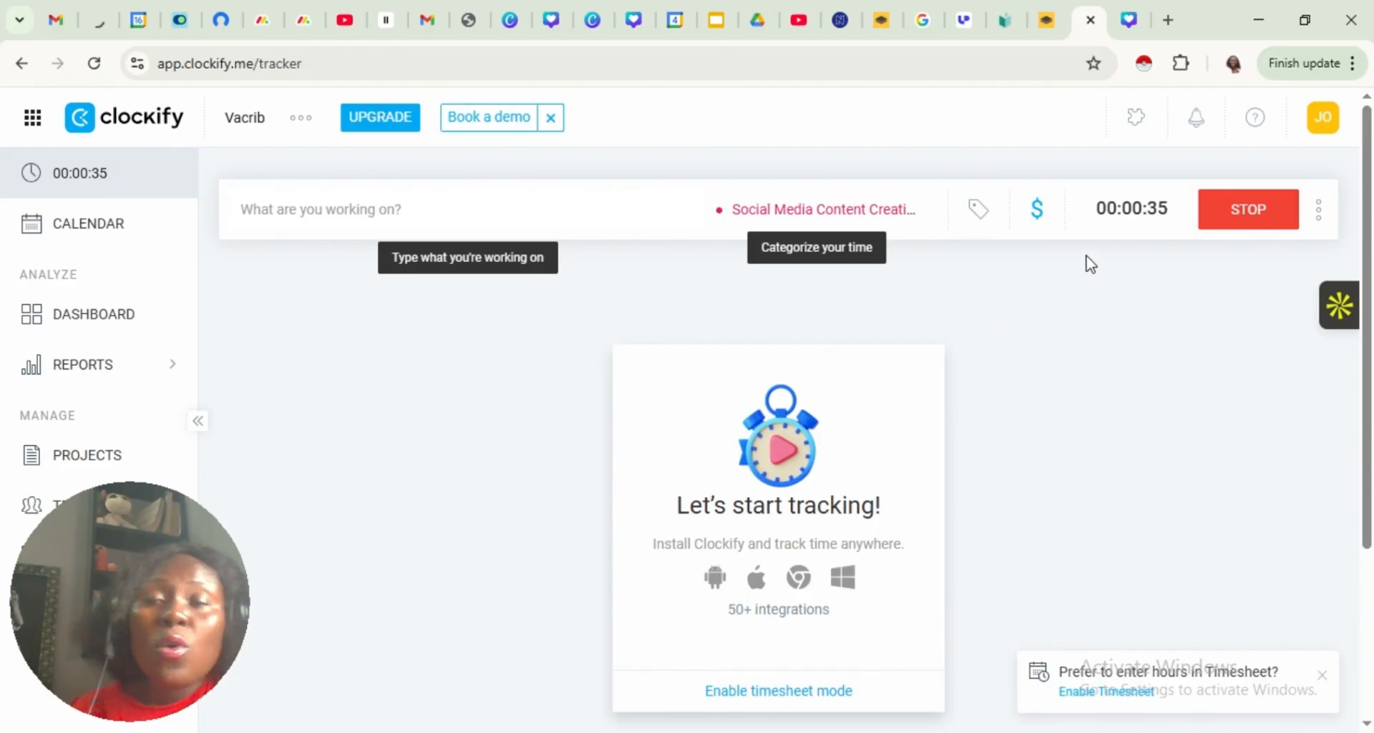
click(1244, 230)
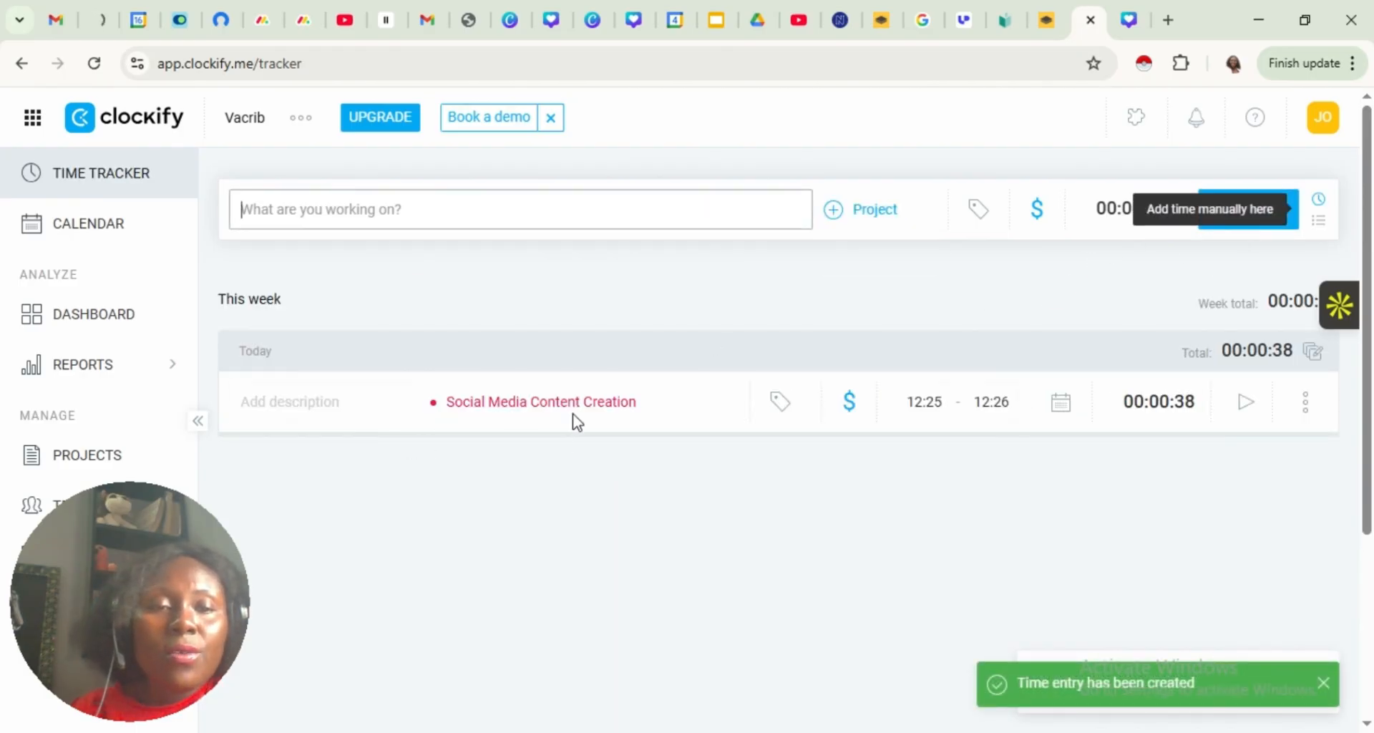
click(322, 408)
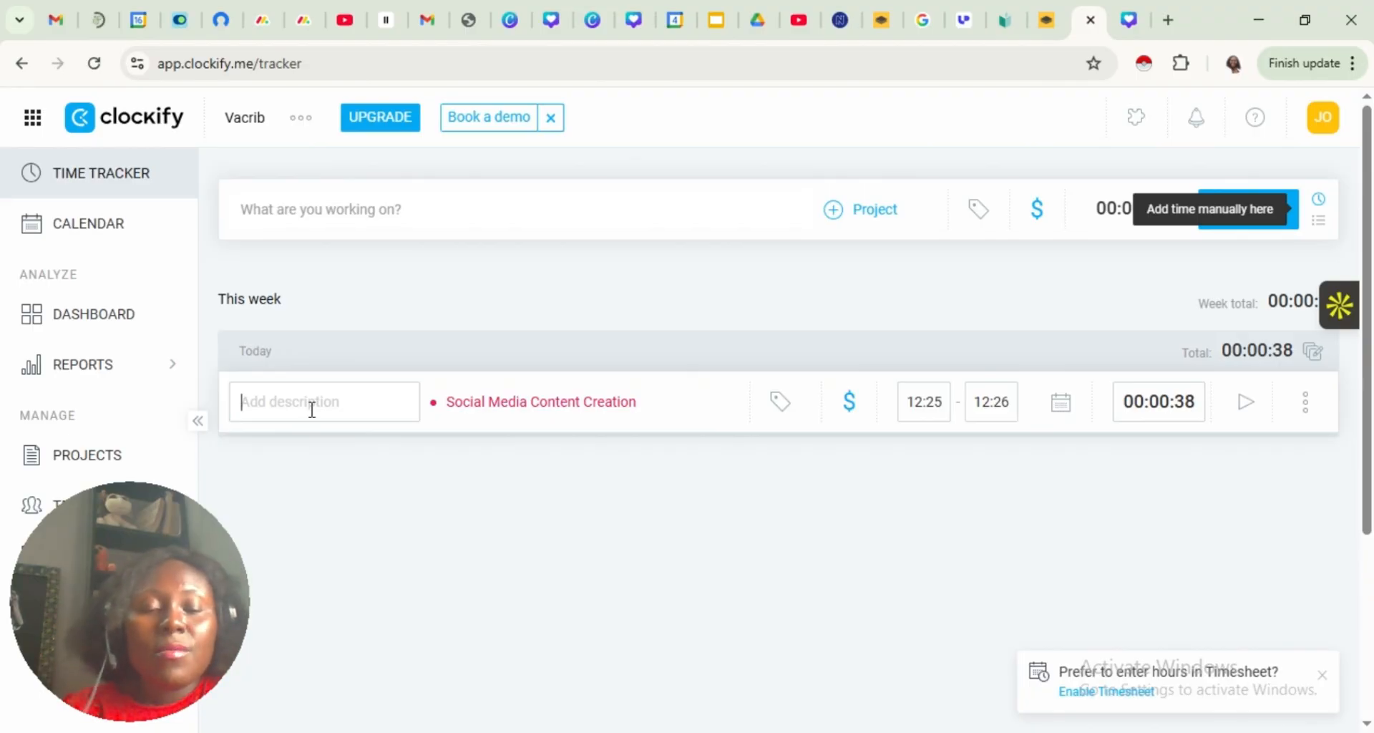
text(Researc)
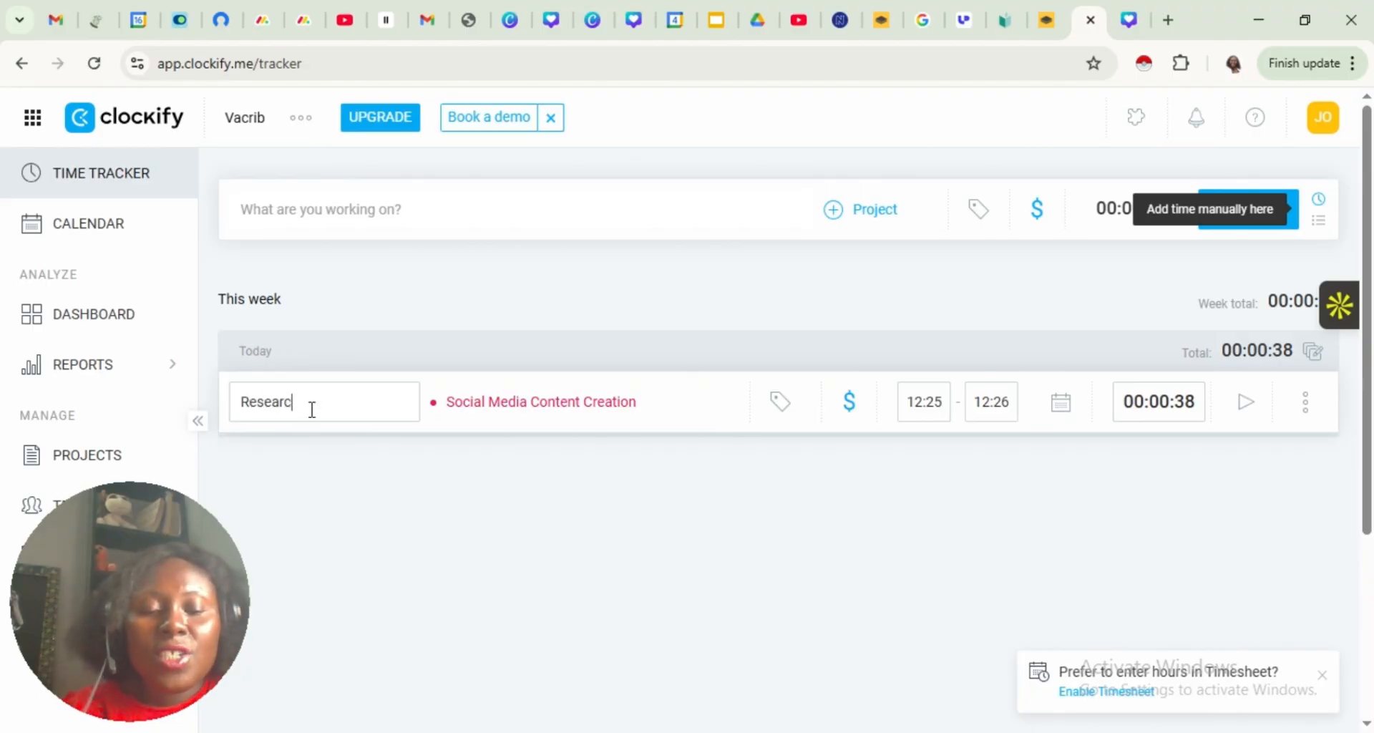
text(h con)
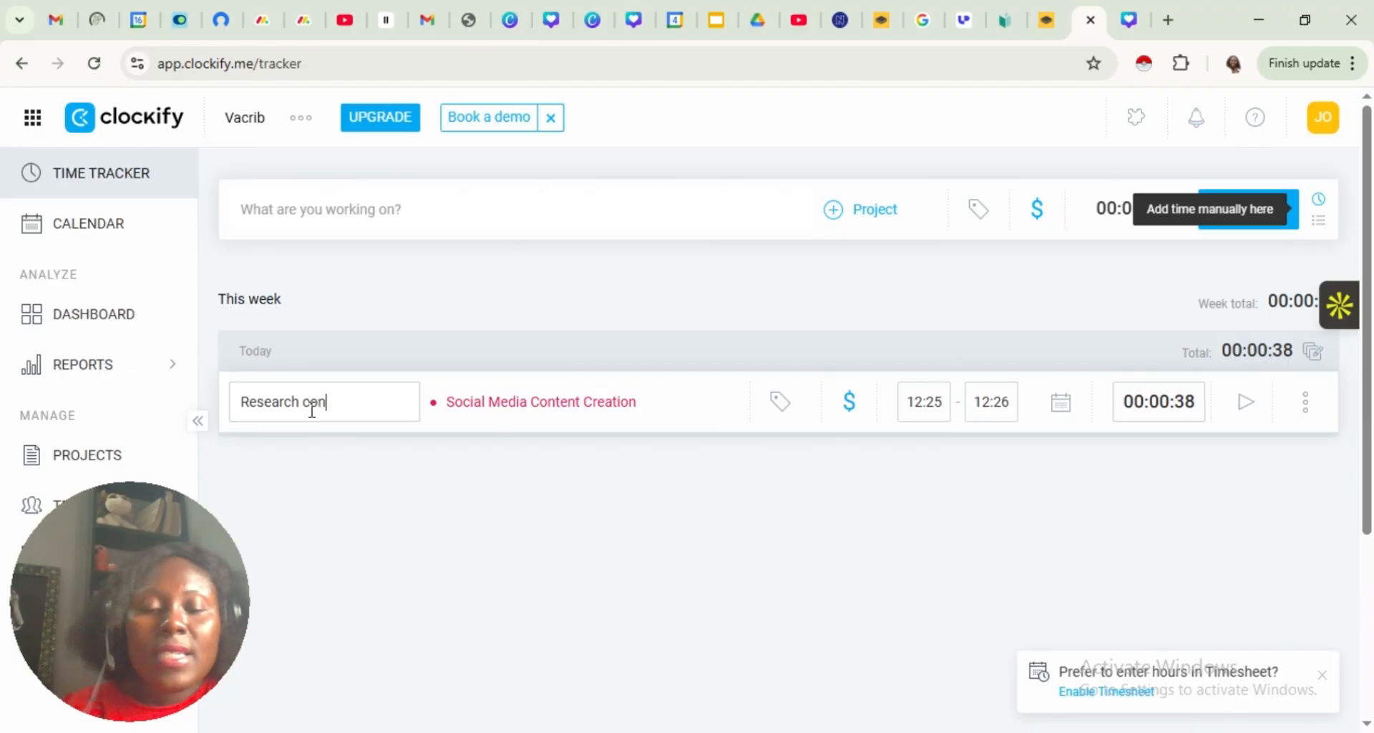
text(tent for)
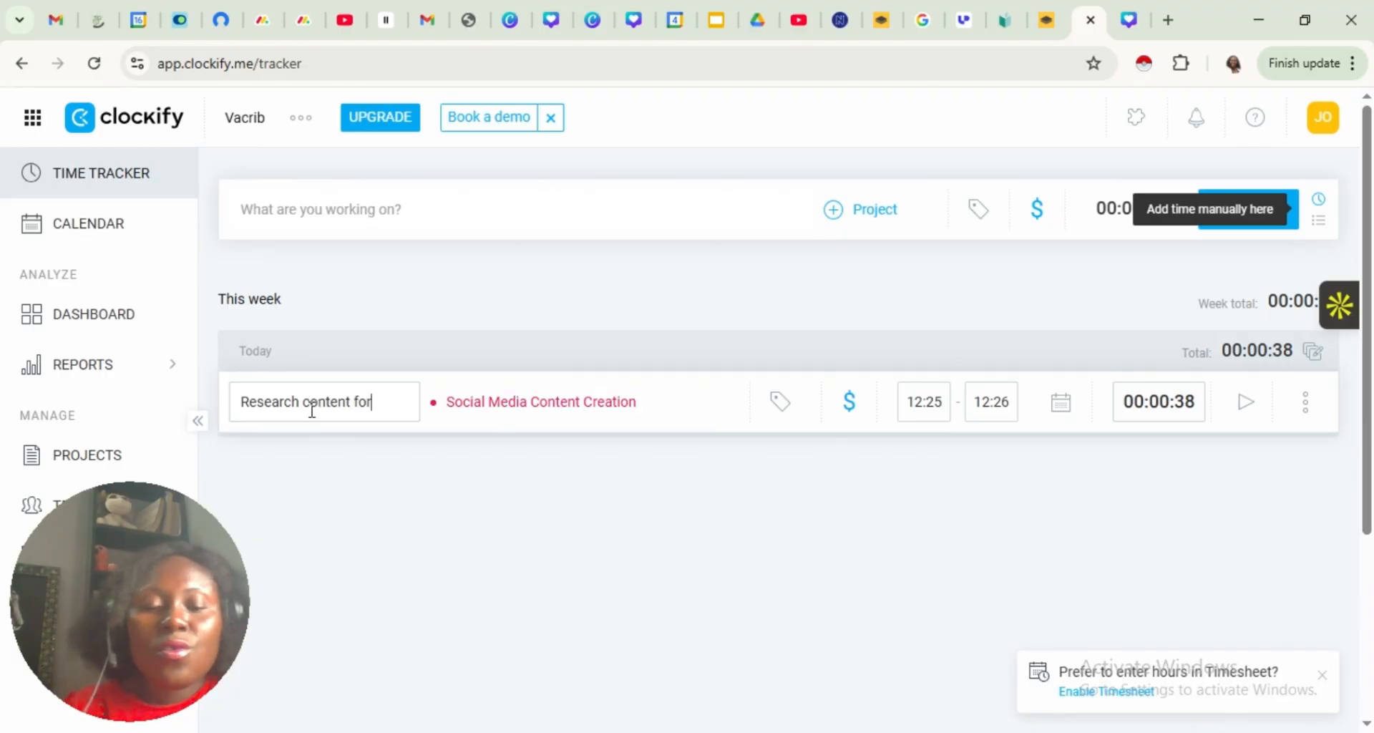
text( socia)
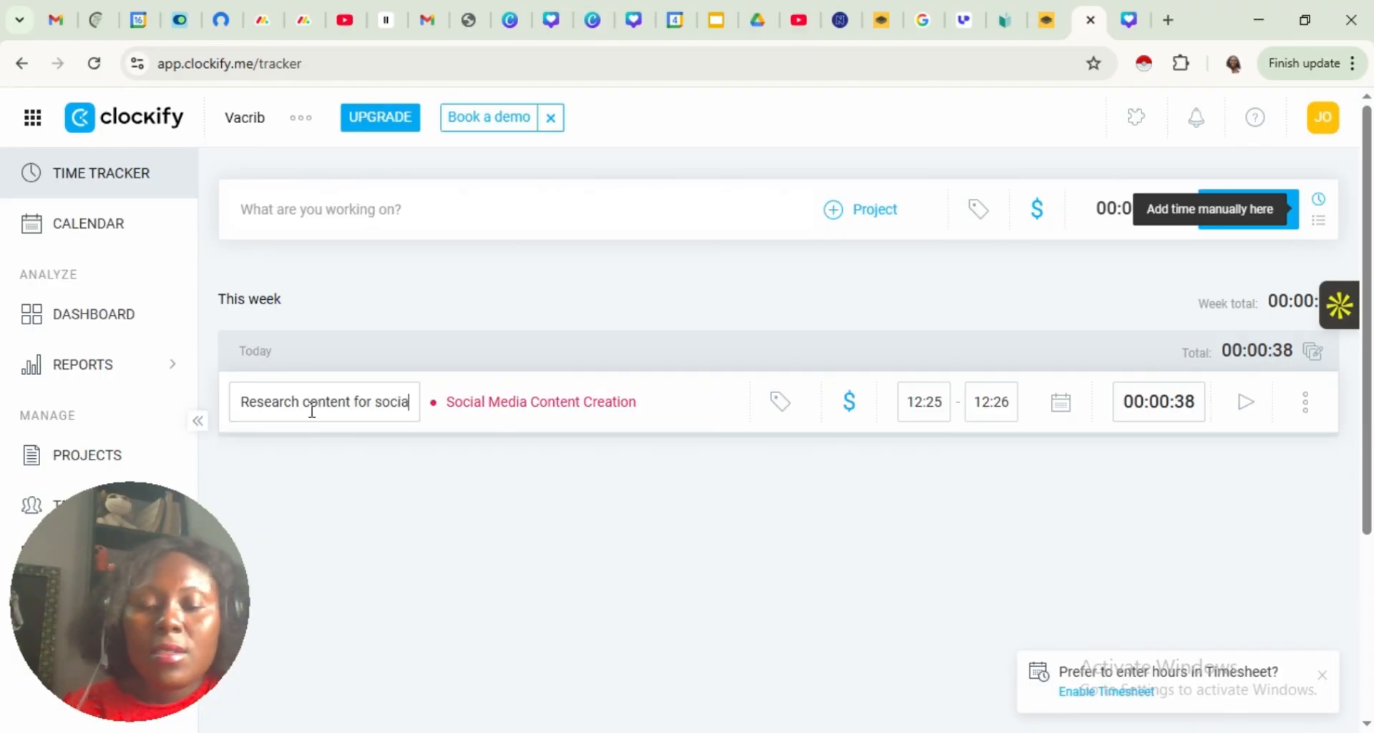
text(l media)
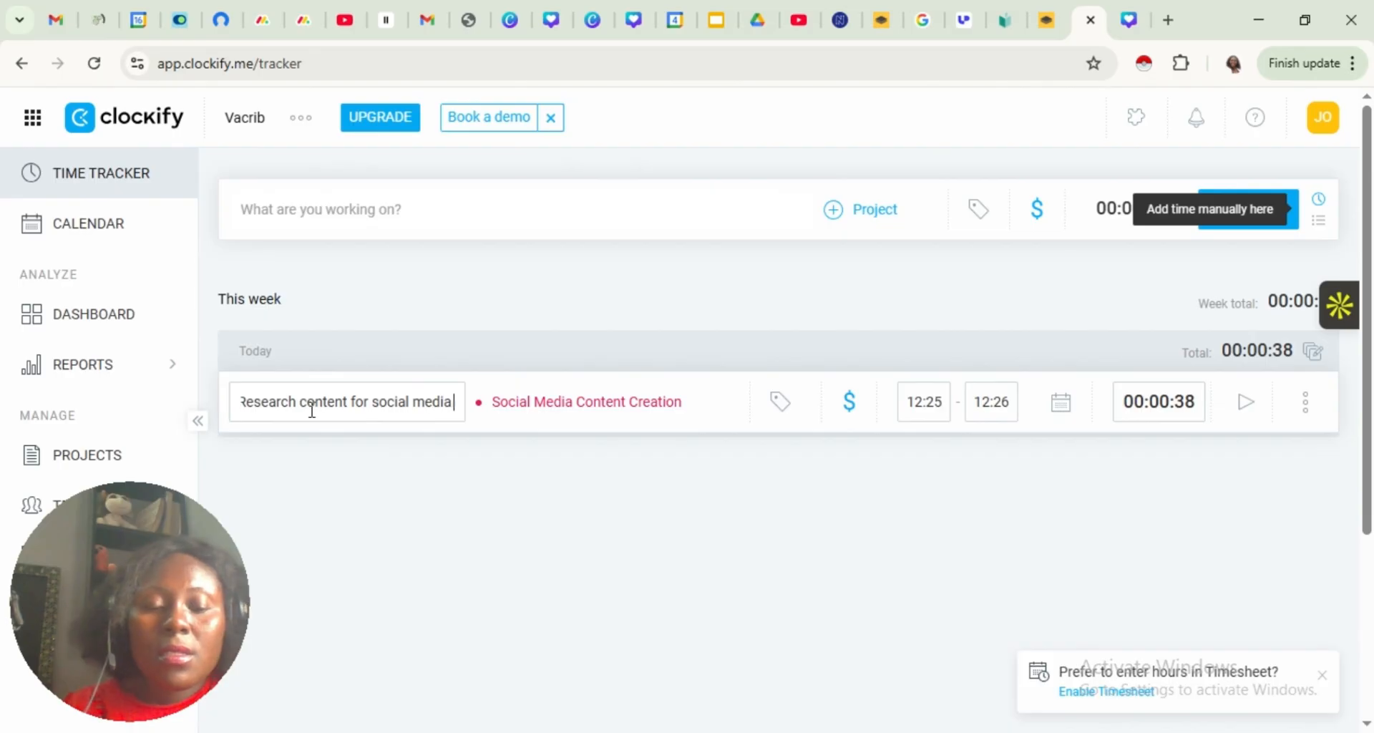
text( ch)
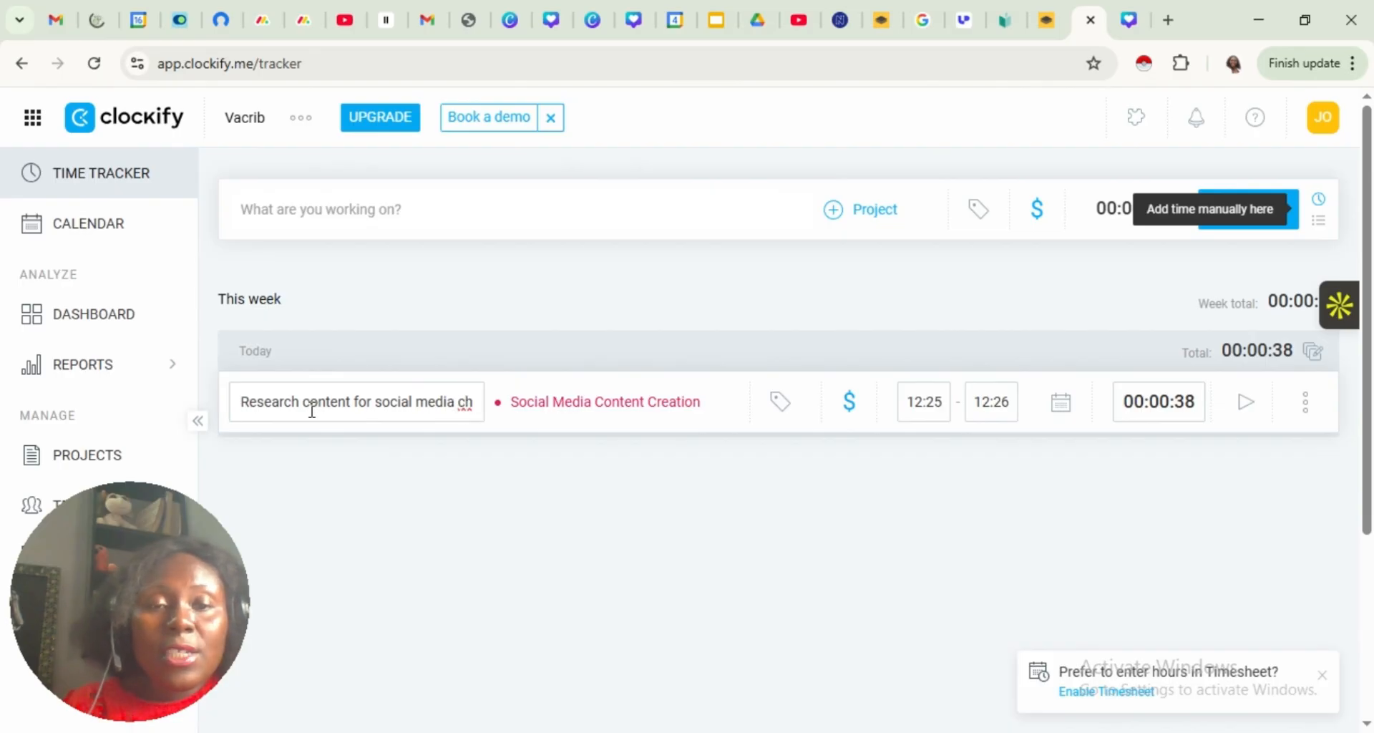
text(annels)
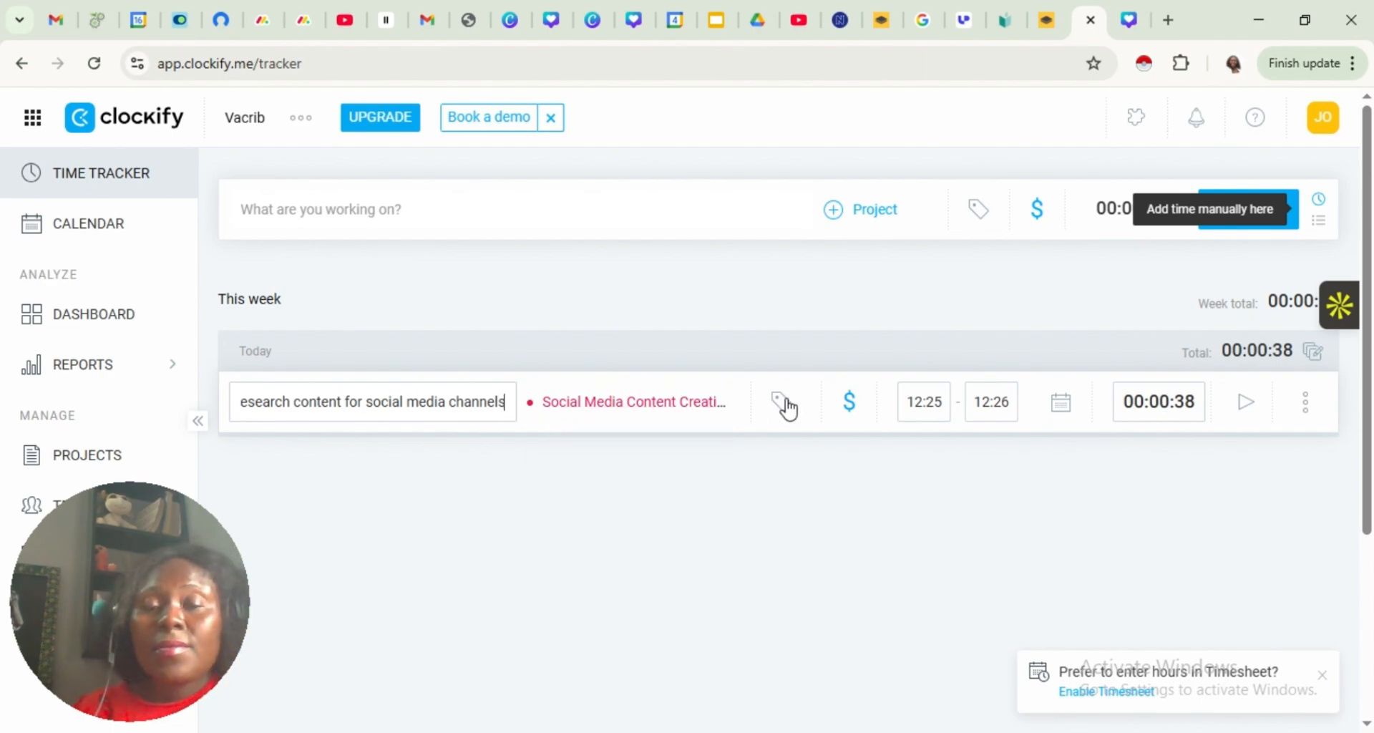
Switch the time entry to non-billable and back to billable, and check its date options without changing the date
click(849, 403)
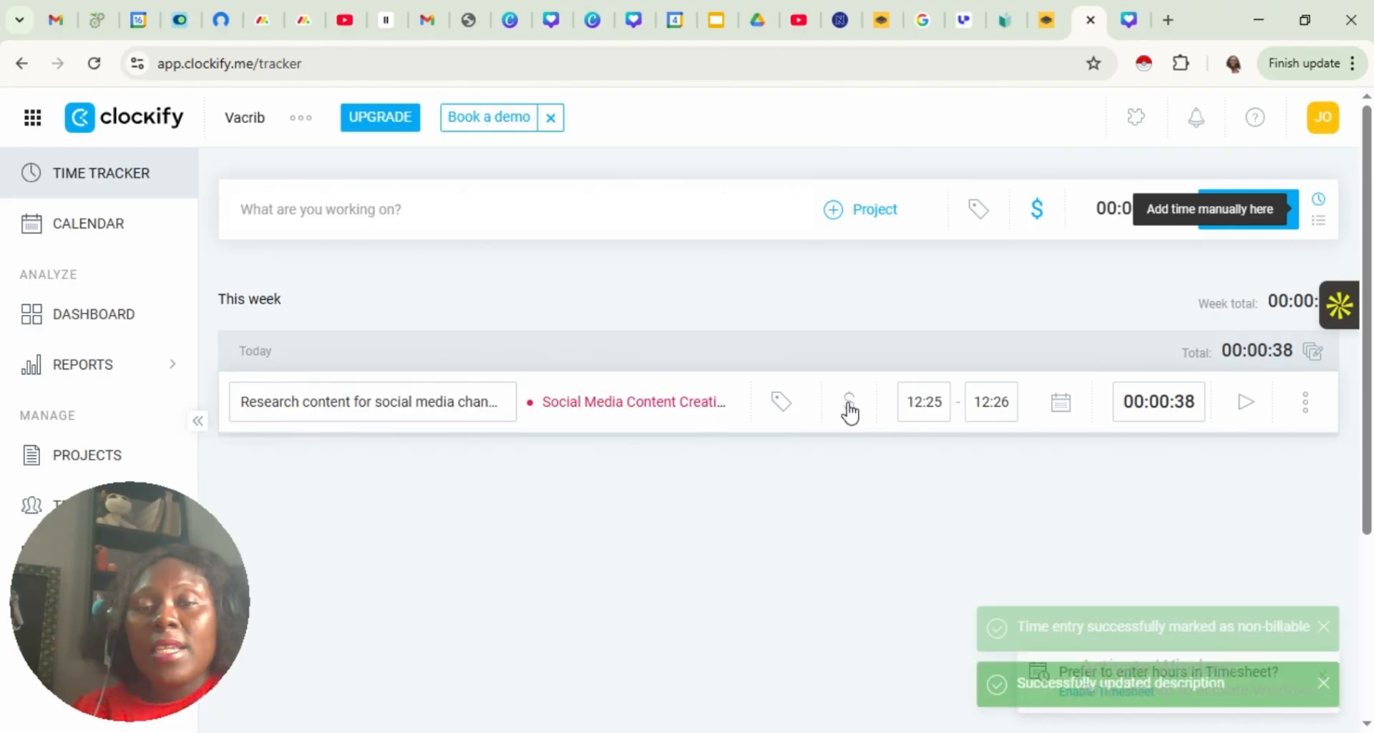
click(849, 408)
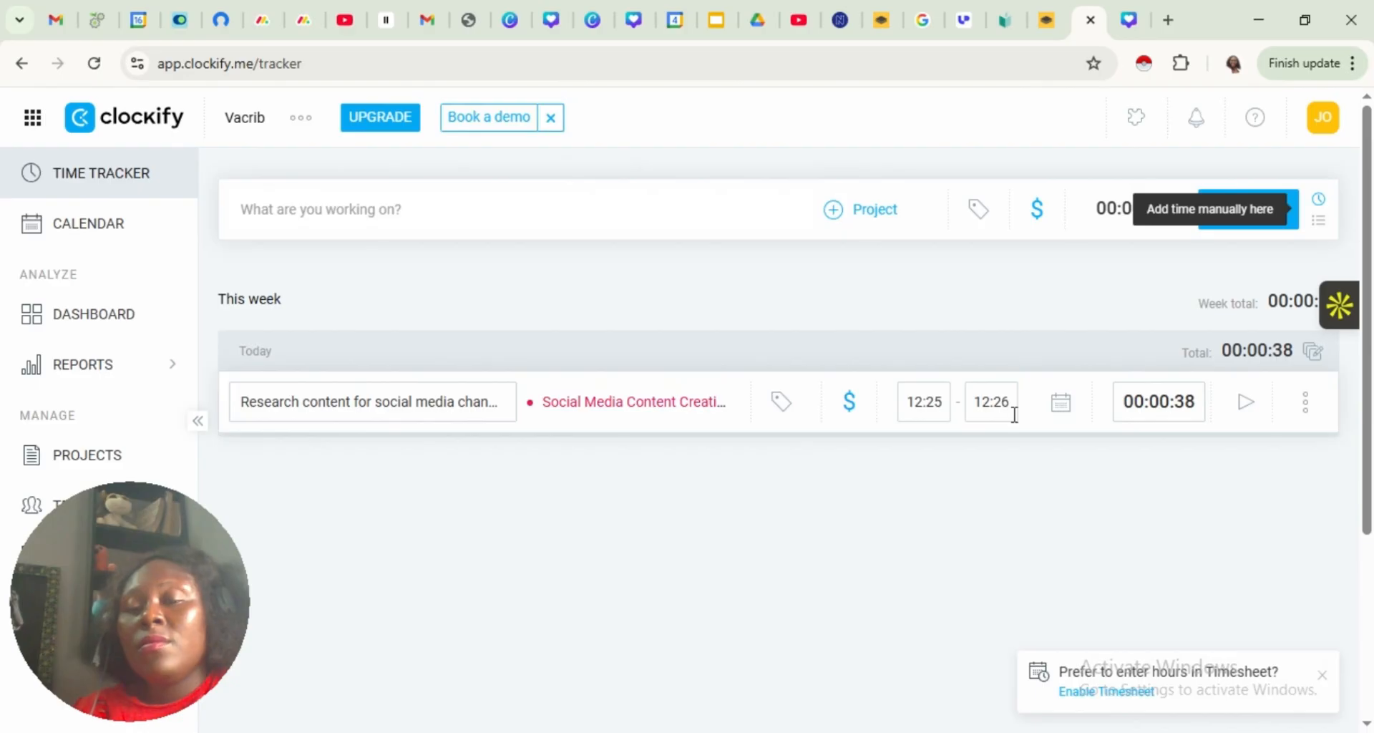
click(1064, 408)
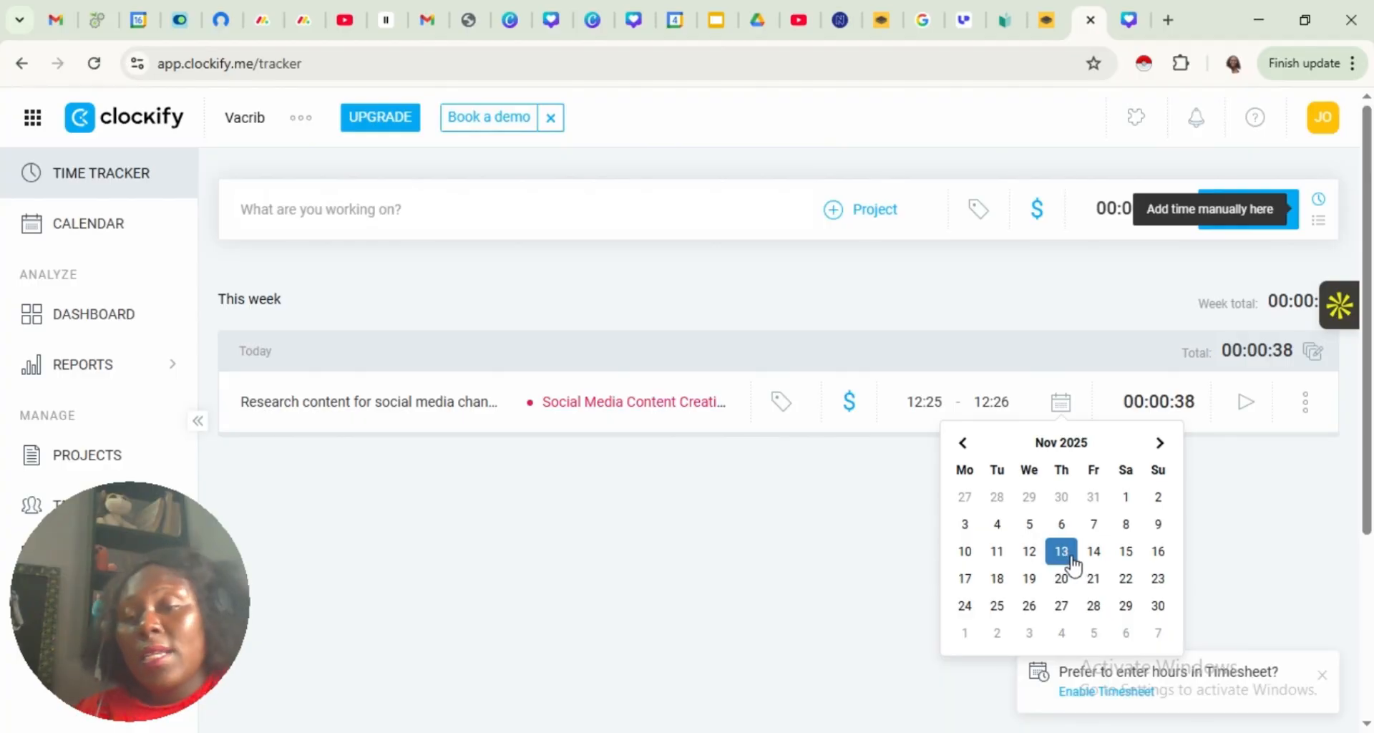
click(1263, 526)
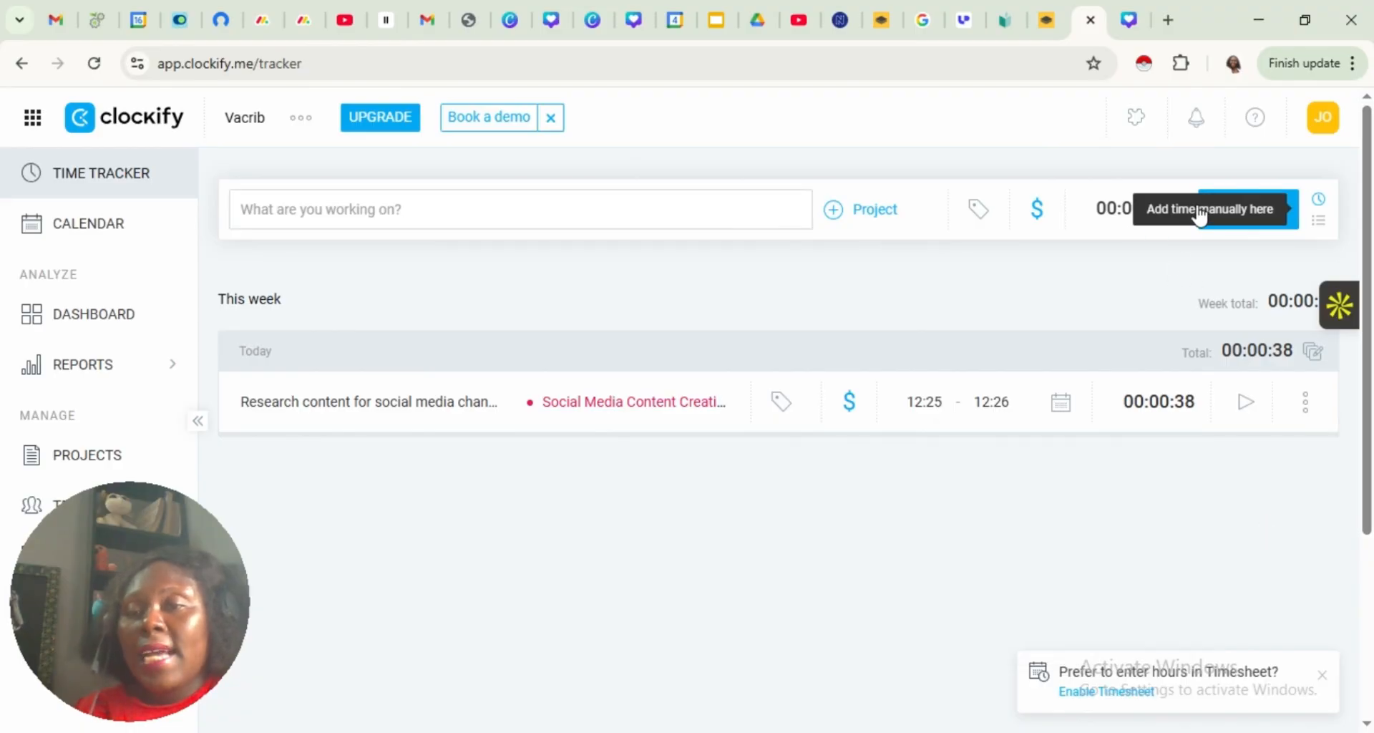
Switch the time tracker to manual mode and set the new entry's end time to 1:15
click(1318, 220)
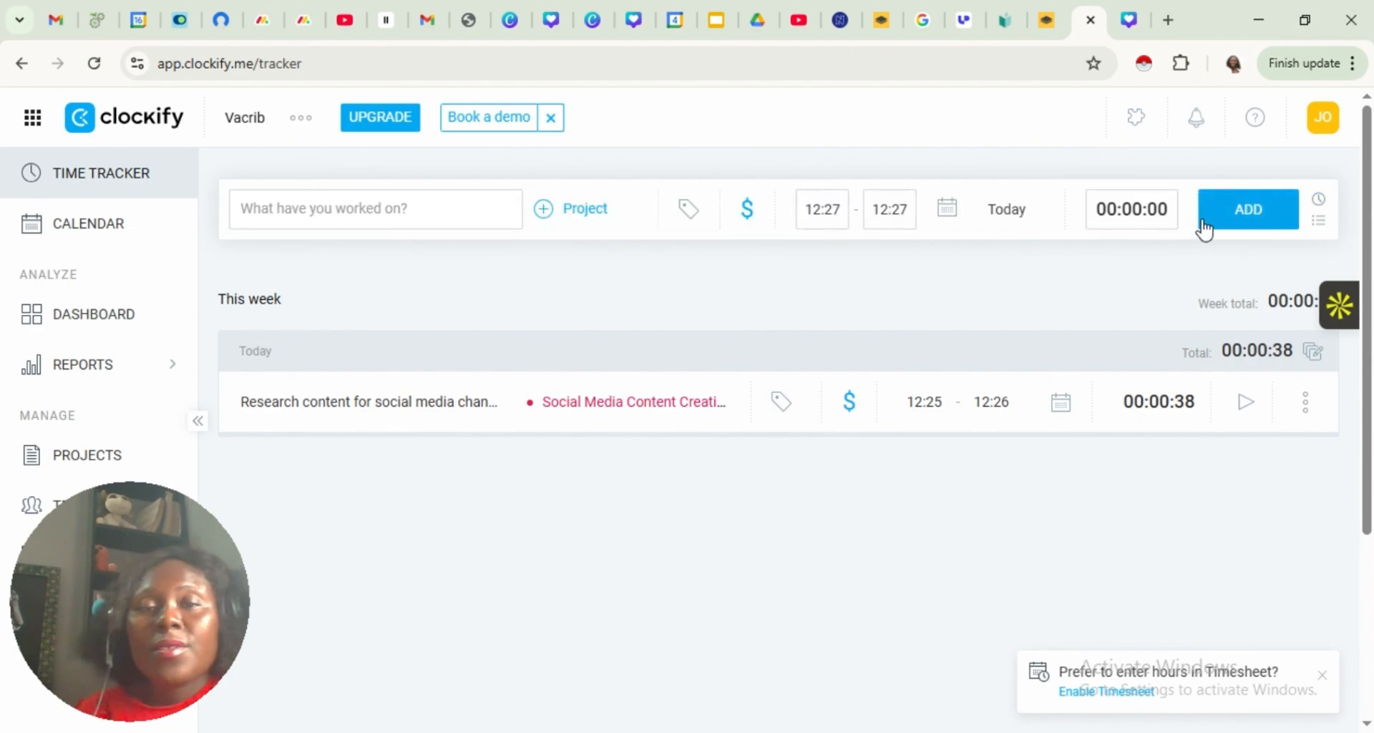
click(833, 220)
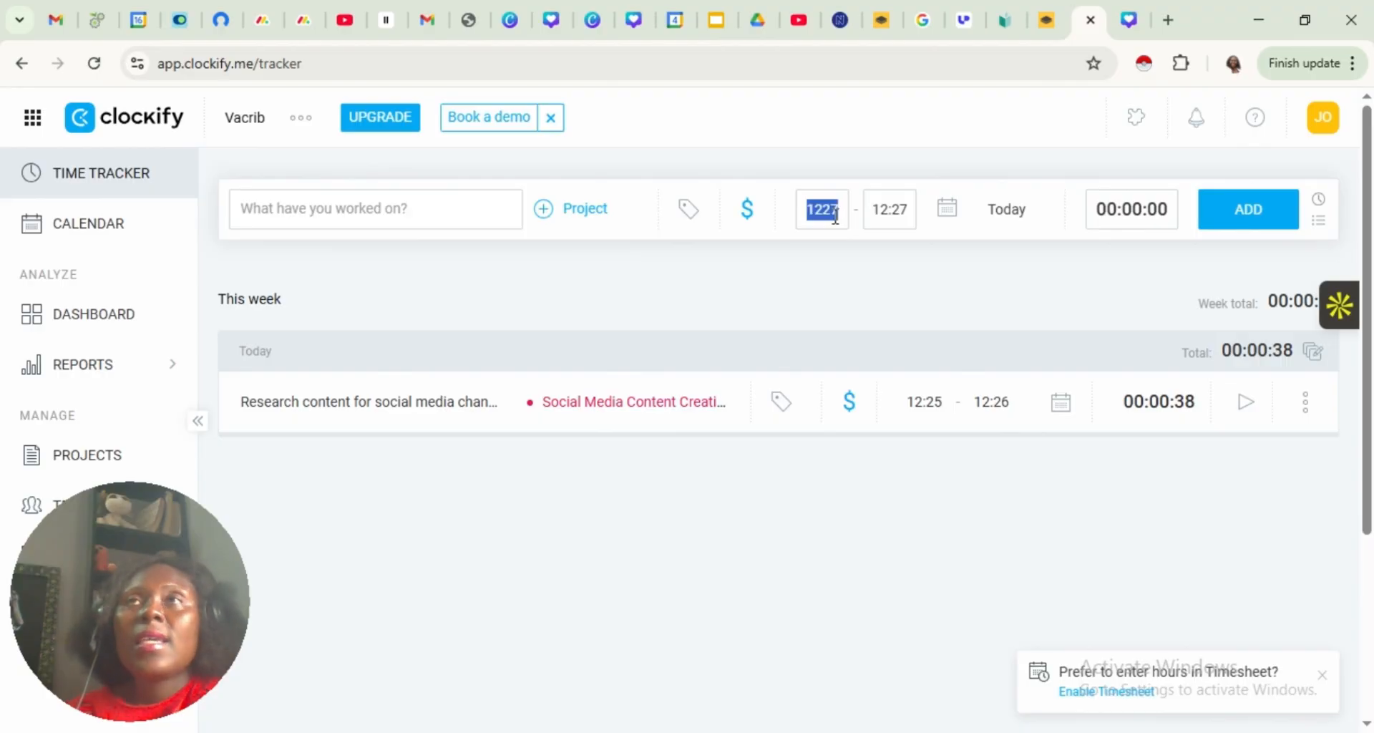
click(914, 204)
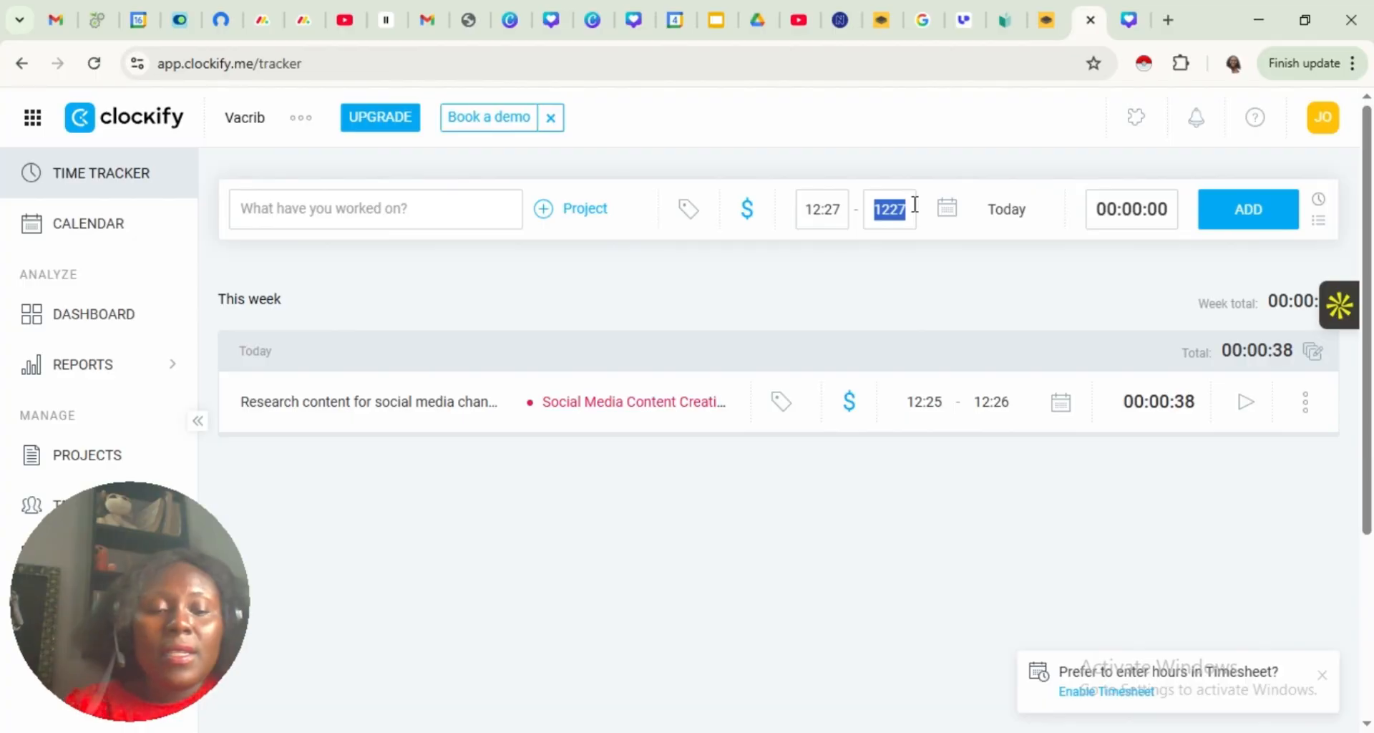
text(1)
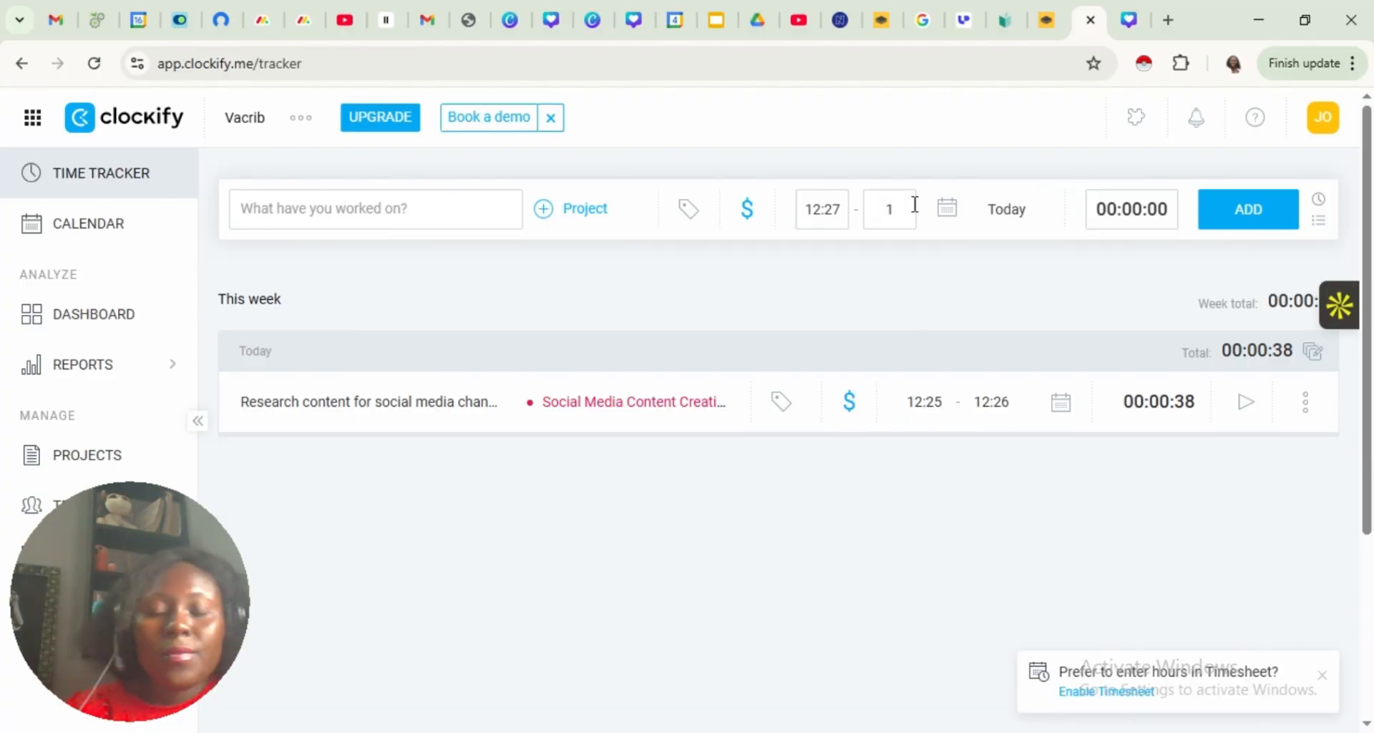
text(:)
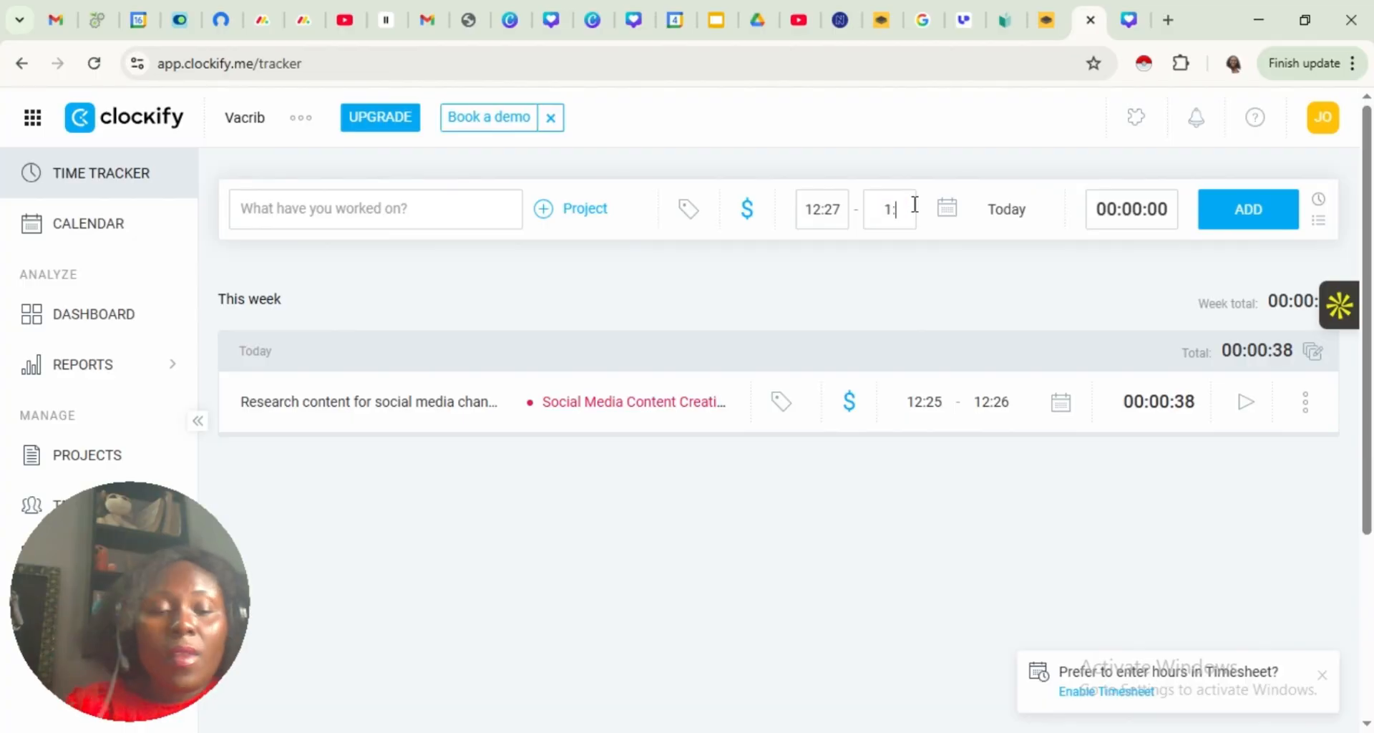
text(15)
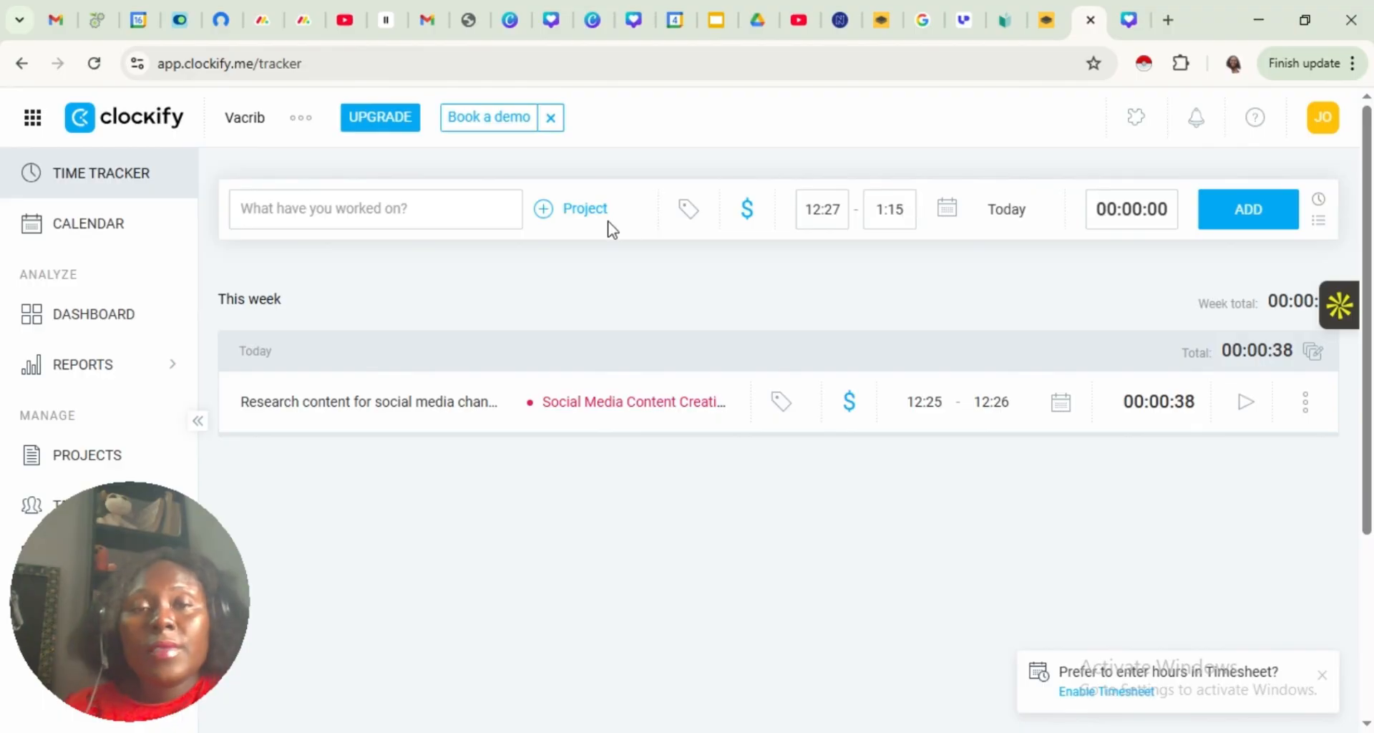
Assign the manual entry to Social Media Content Creation, describe it as "content research" and add it
click(571, 211)
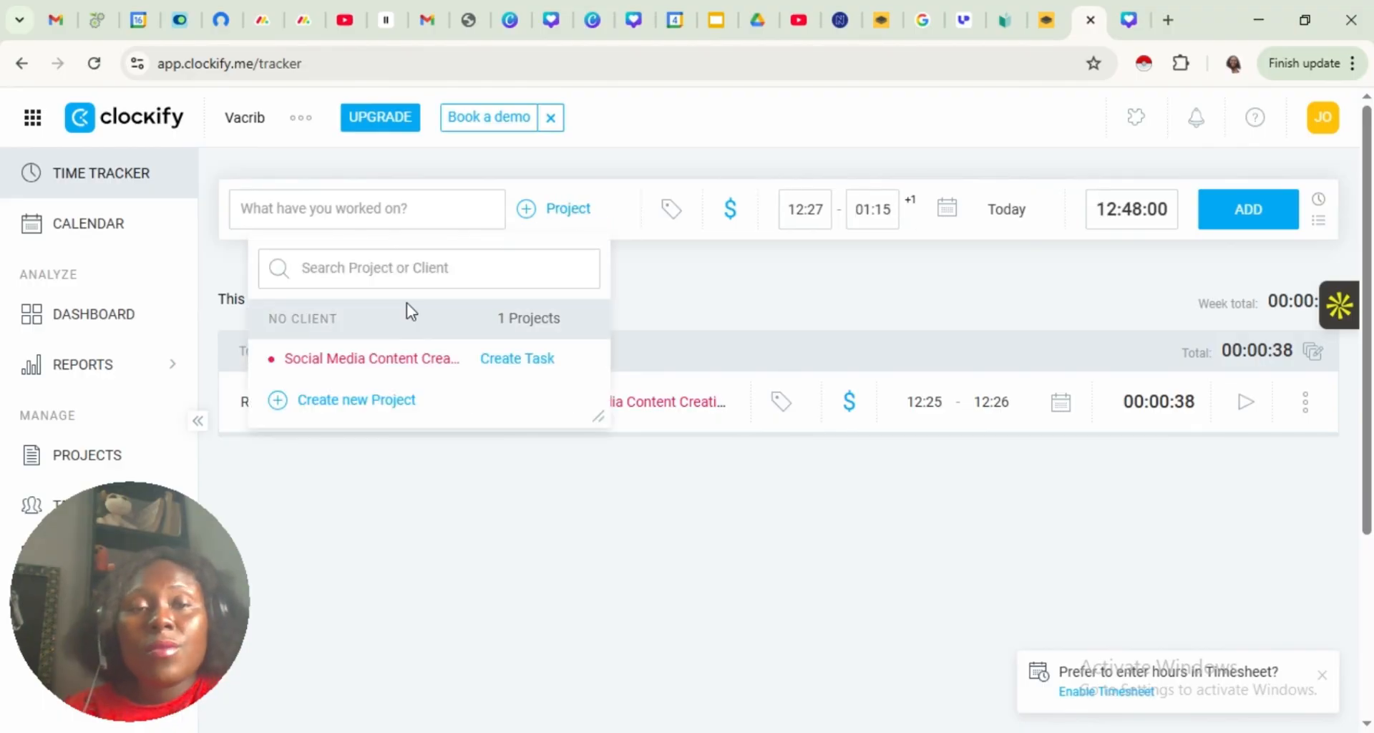
click(388, 359)
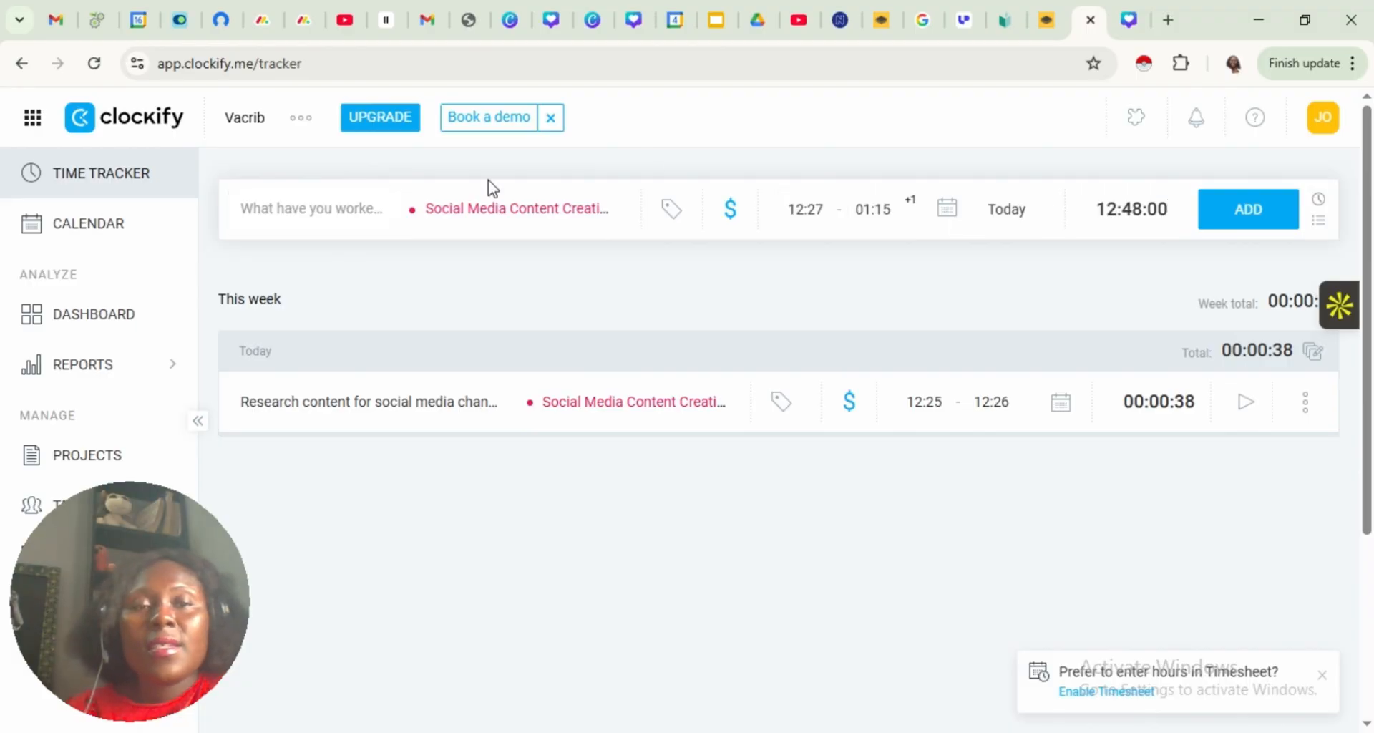
click(331, 214)
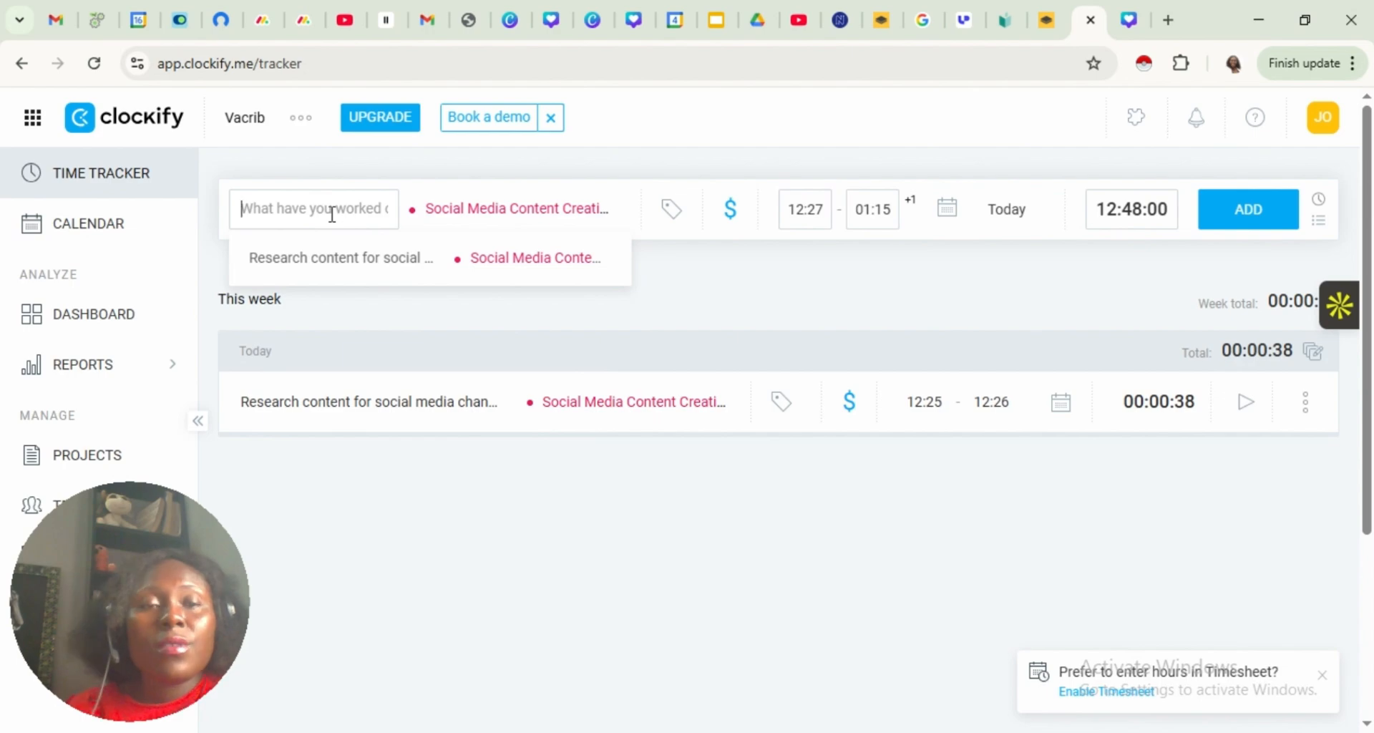
text(con)
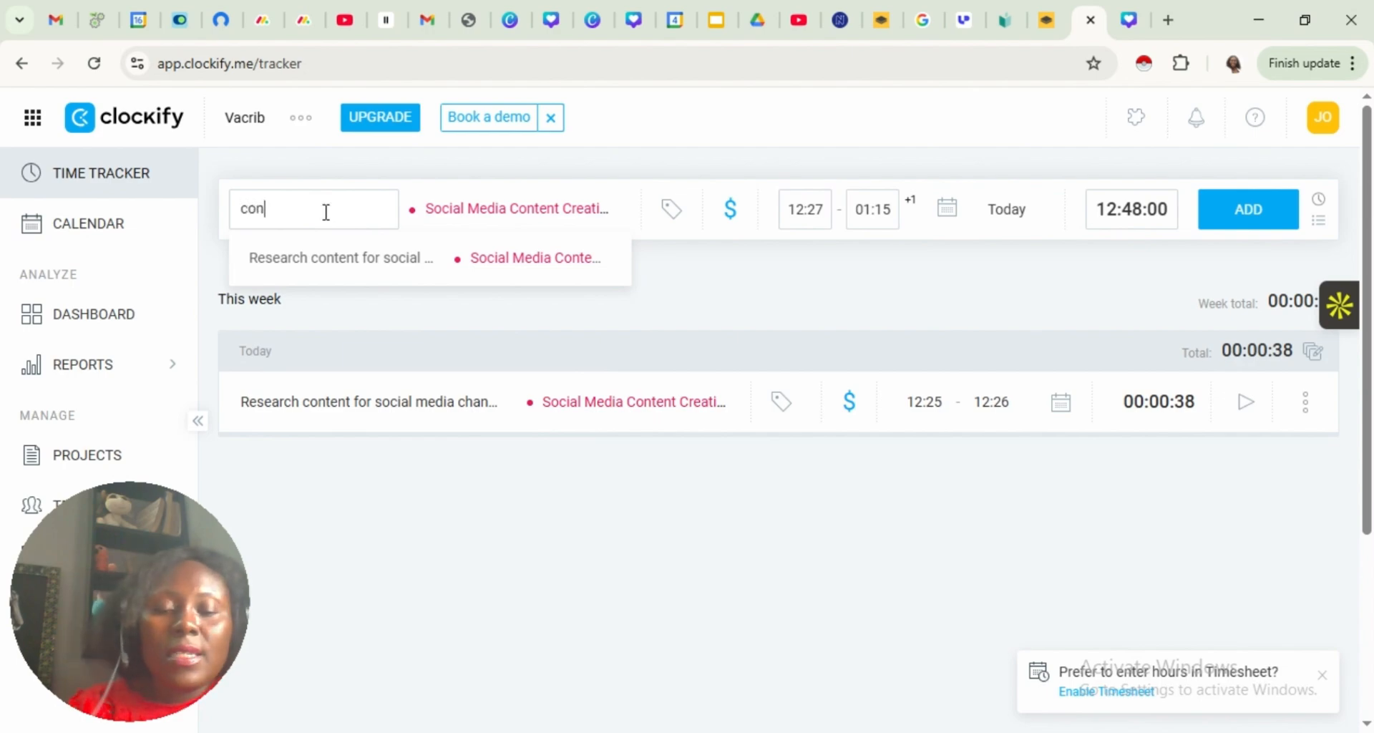
text(tent res)
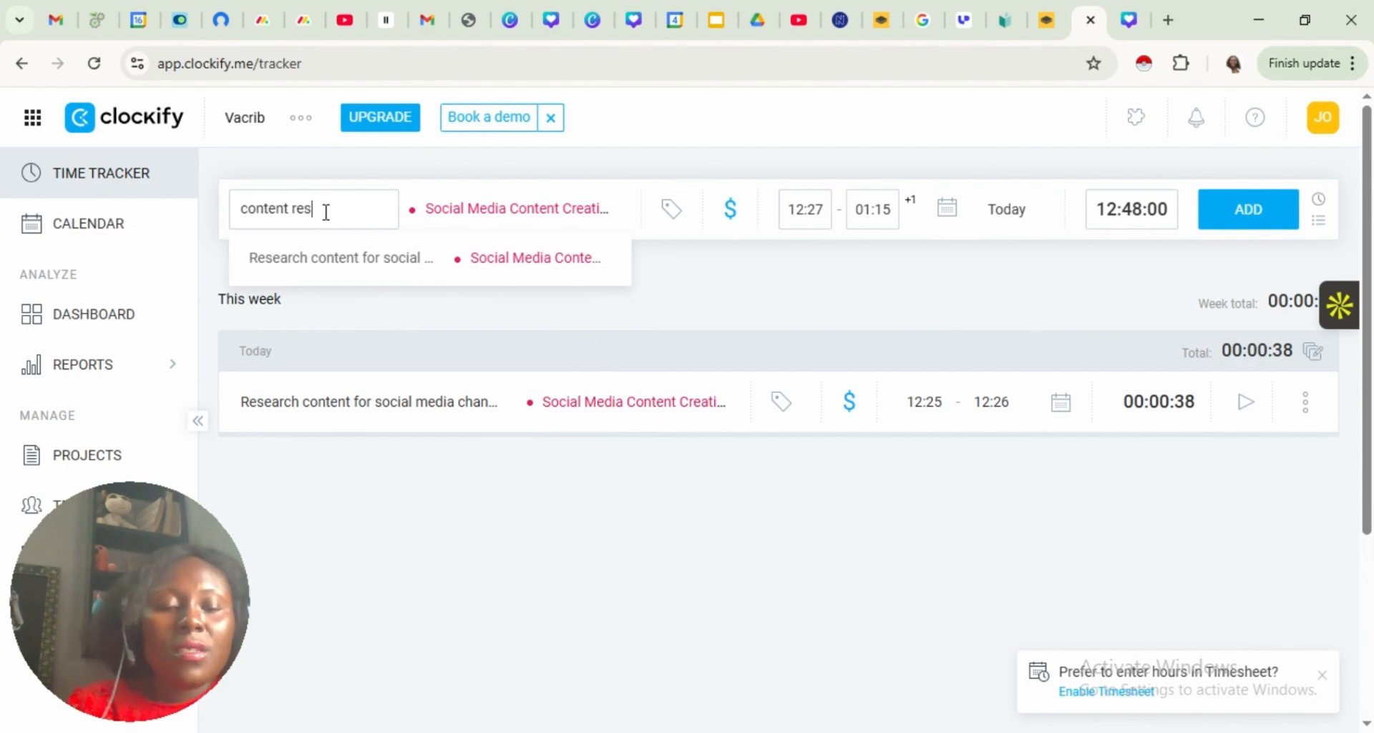
text(earch)
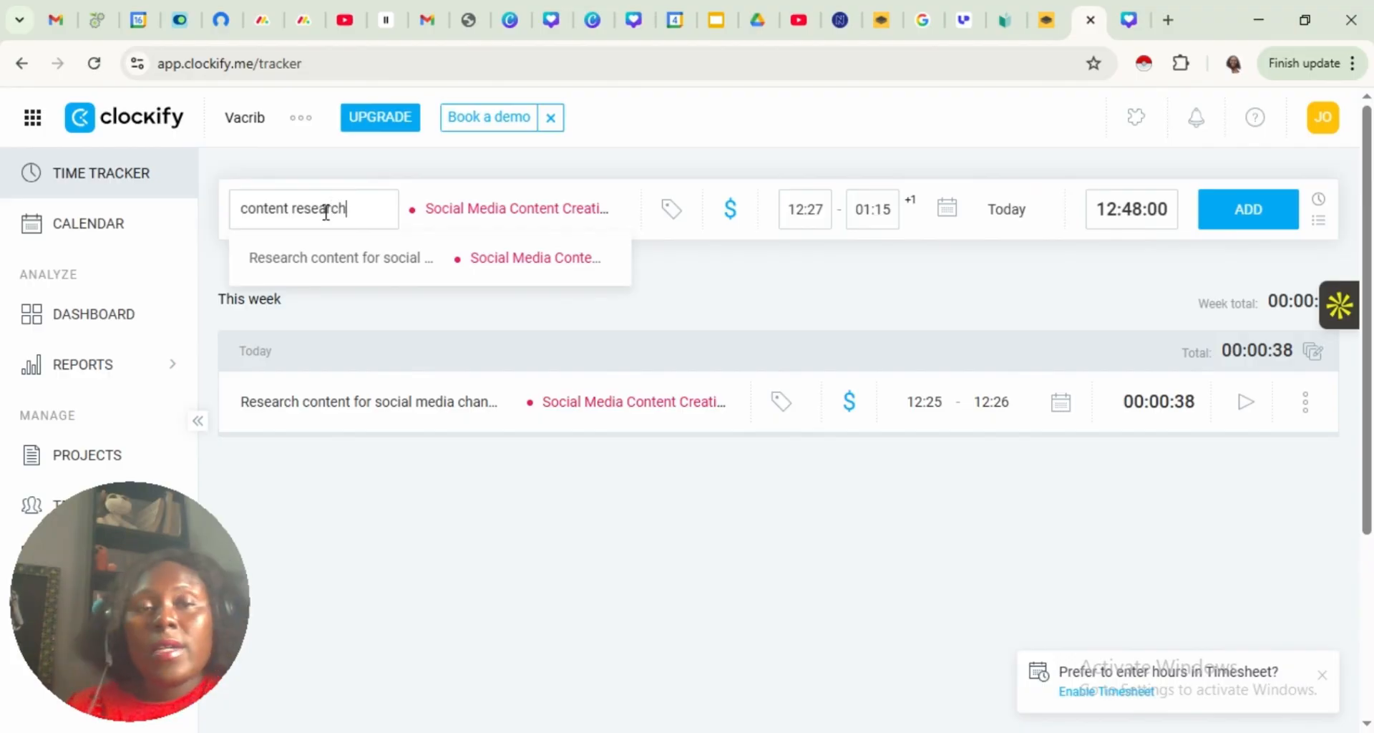
key(Return)
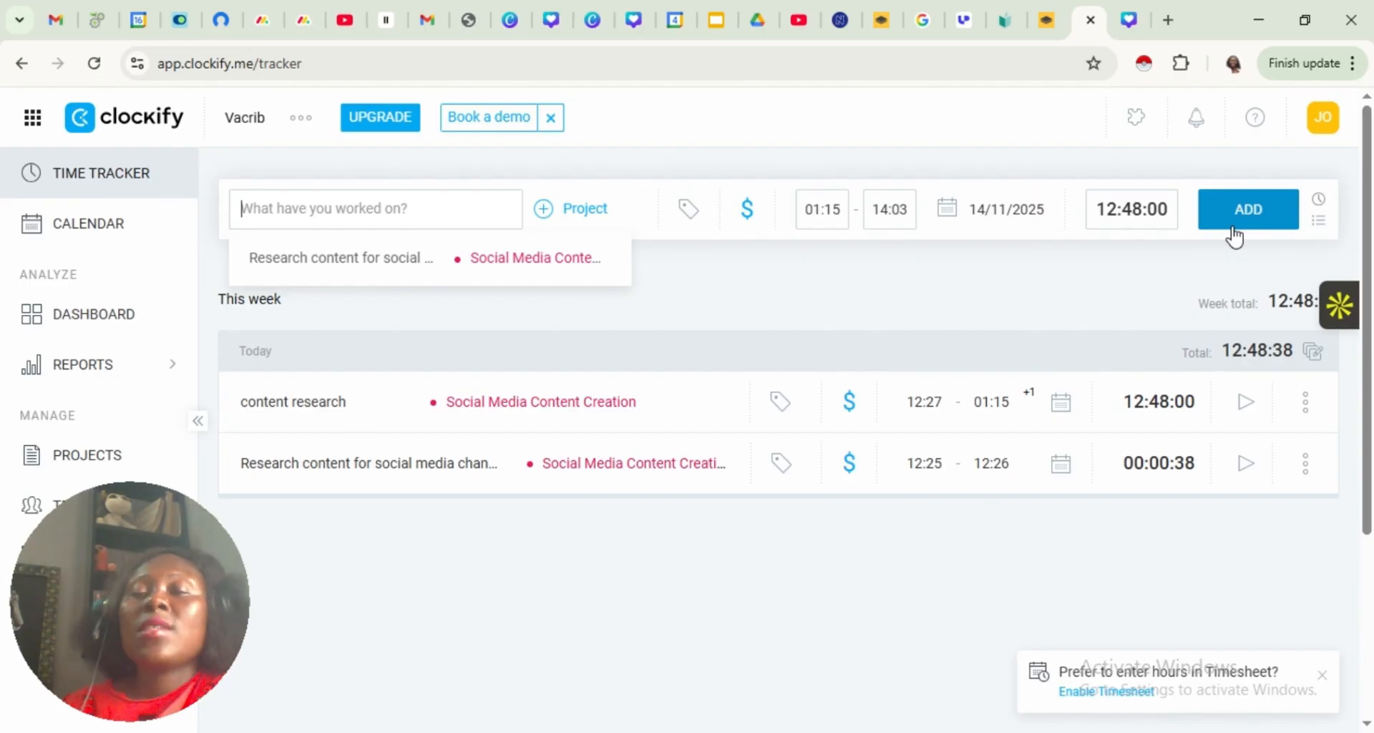
Continue the timer for the "content research" entry and stop it after a few seconds
click(1240, 413)
click(1242, 413)
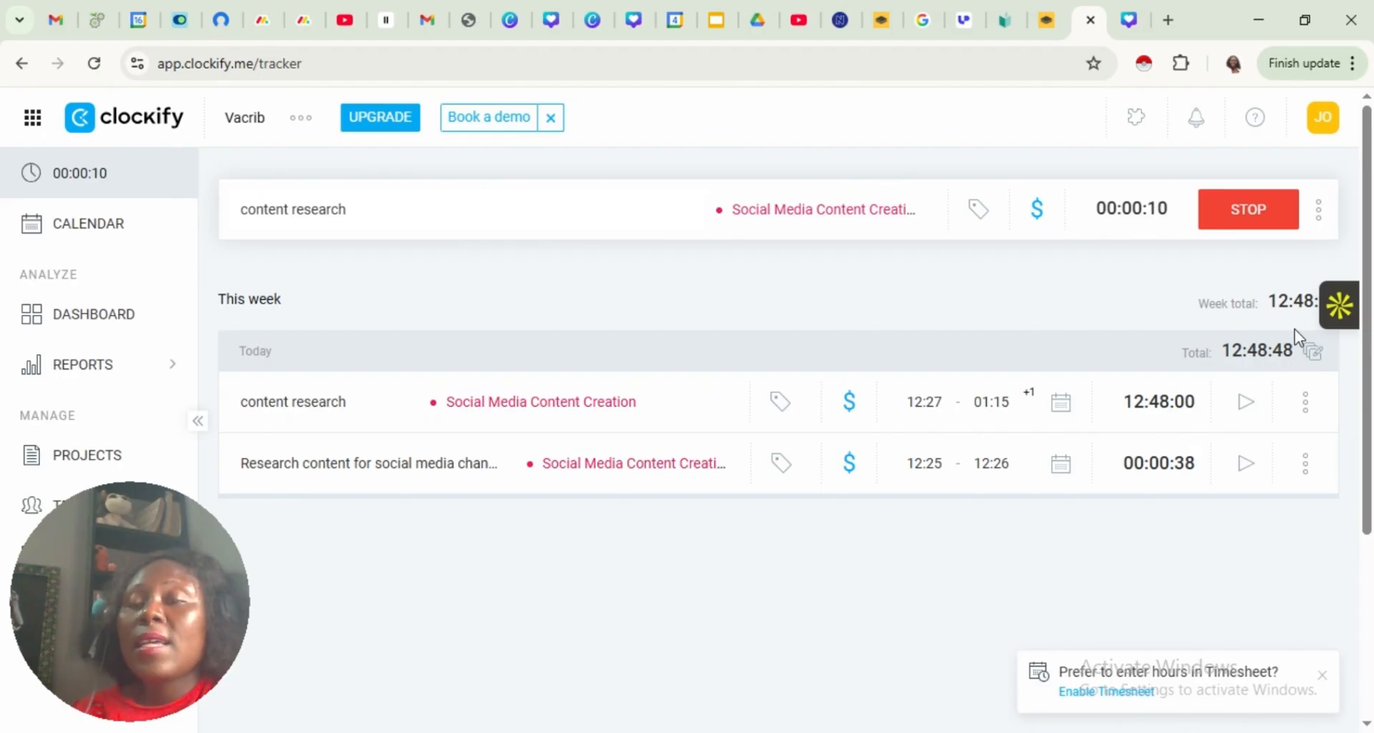
click(1247, 218)
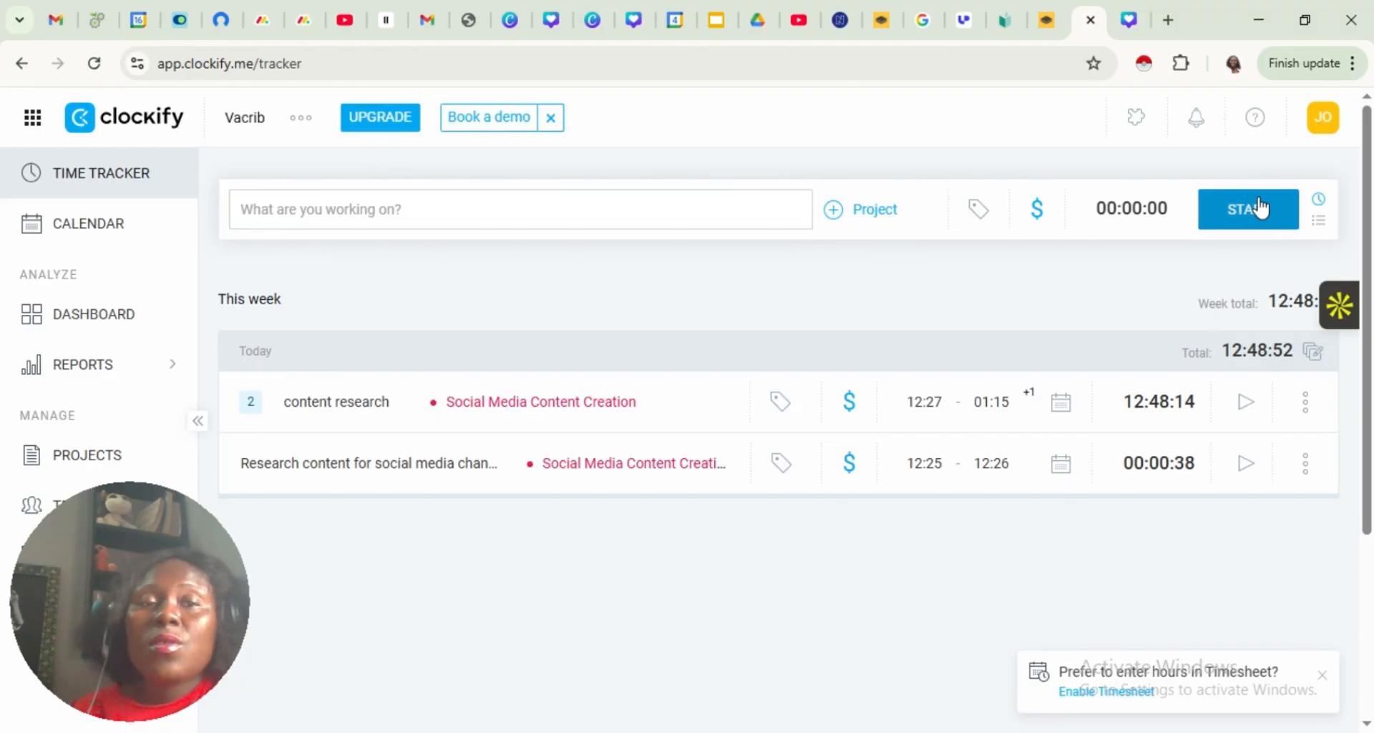
Open the account's My profile page to view the personal info
click(1325, 120)
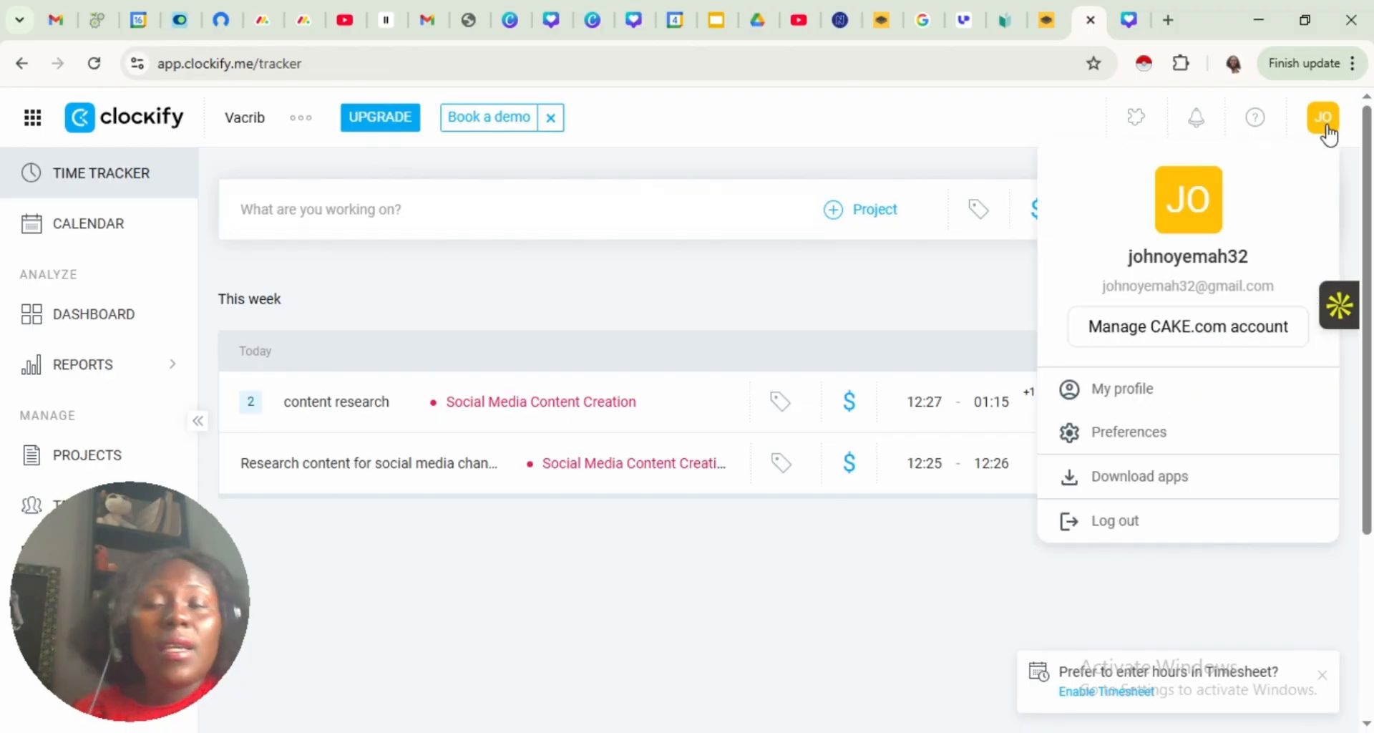
click(1121, 413)
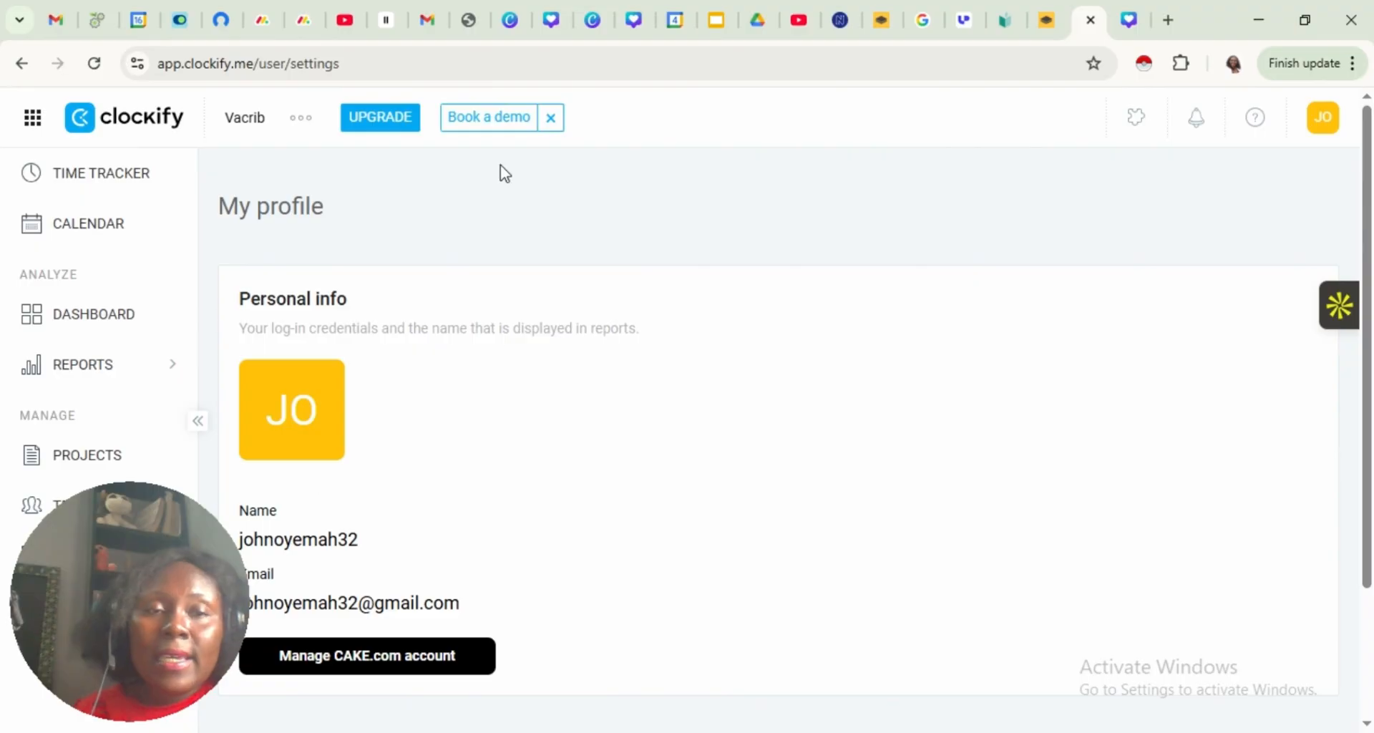
Open the account's Preferences and review the general theme, language, grouping, project list and time settings
click(1328, 130)
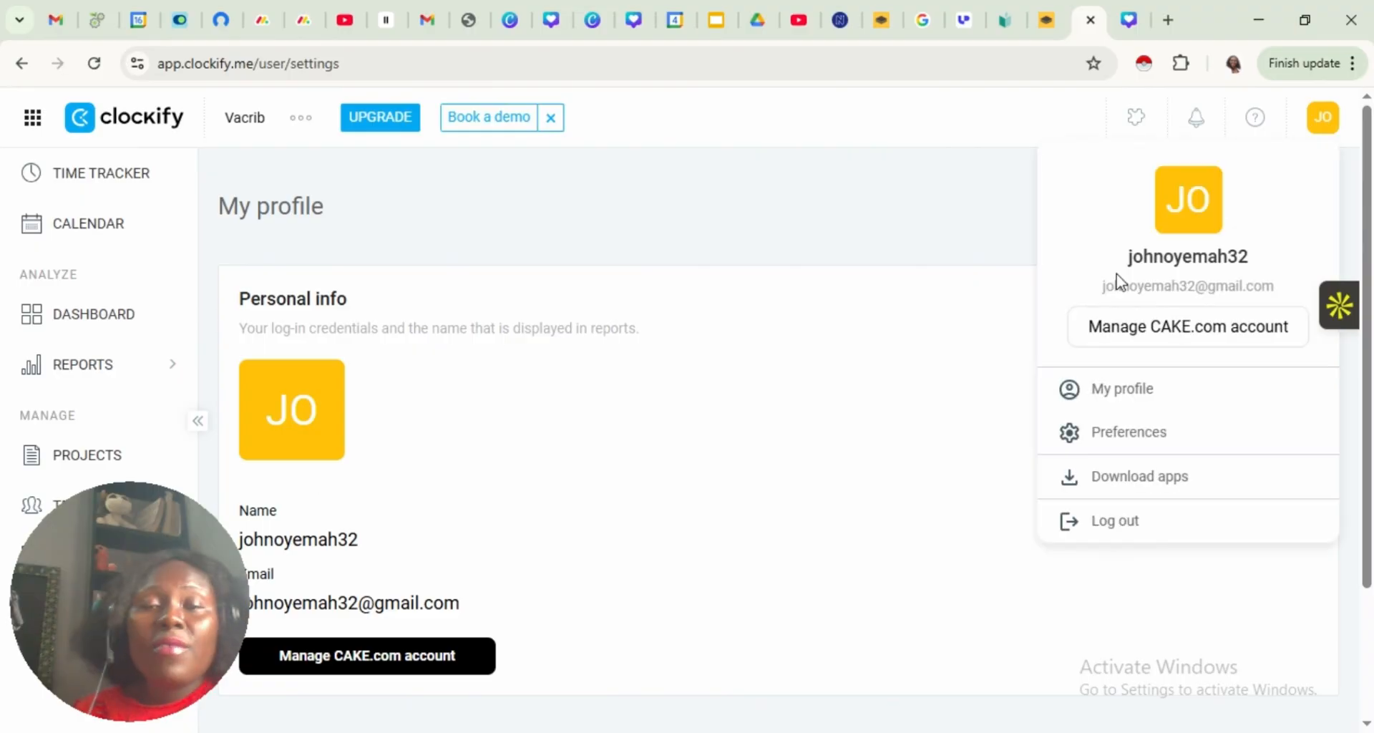
click(1090, 453)
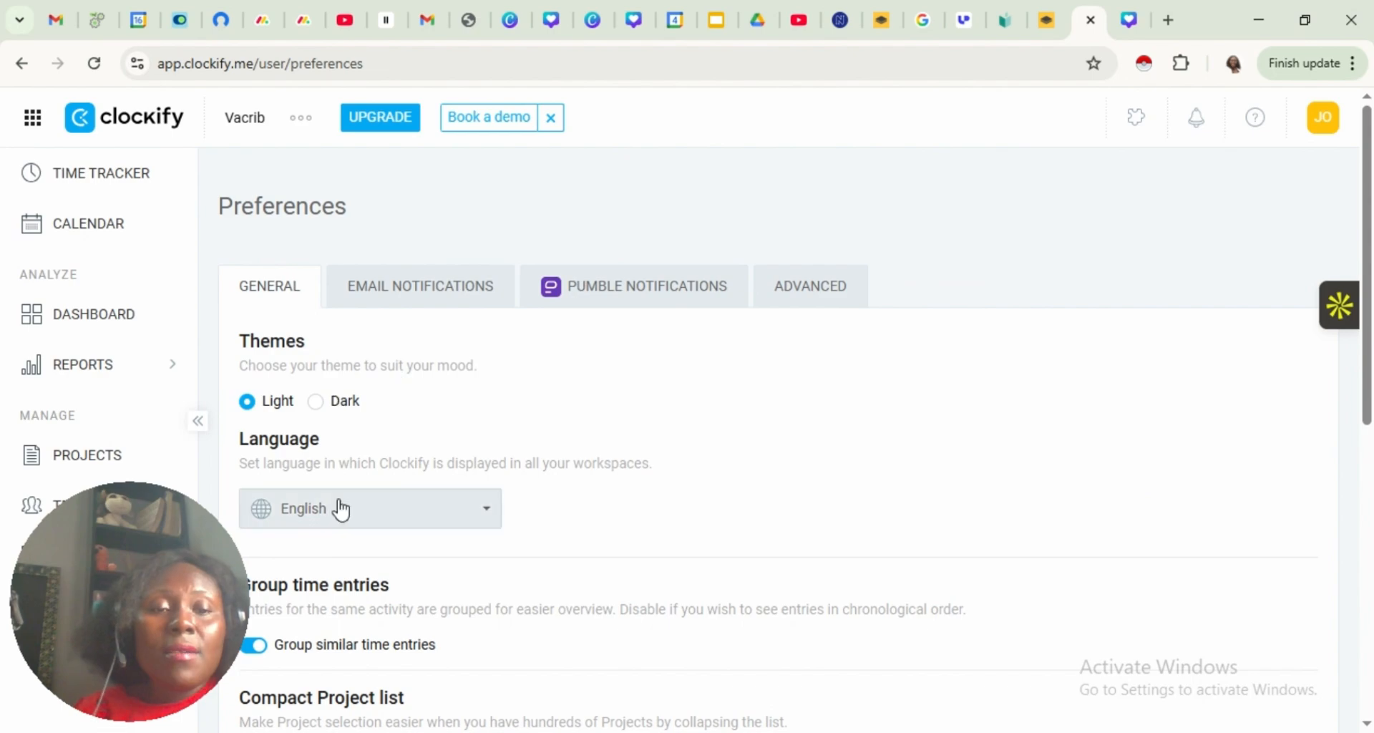
scroll(1333, 336, down, 5)
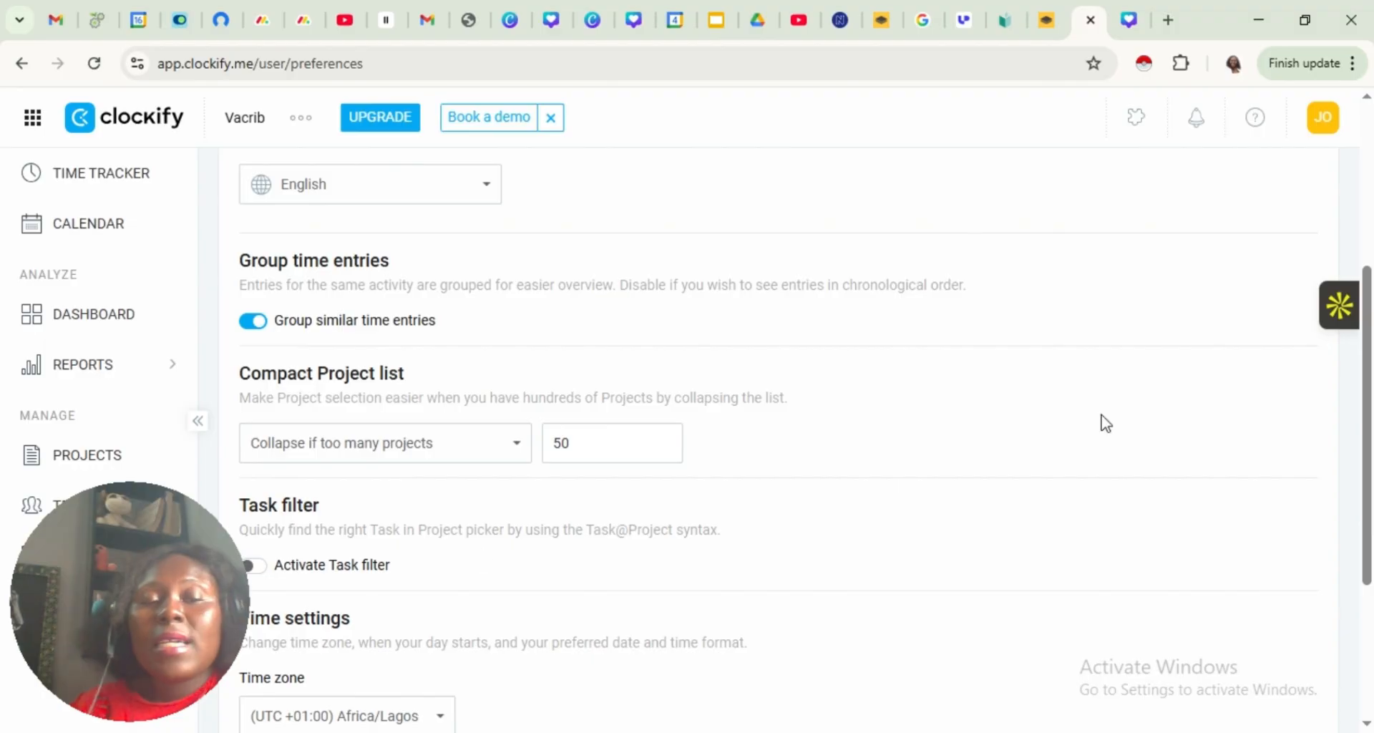
drag(1361, 491, 1332, 686)
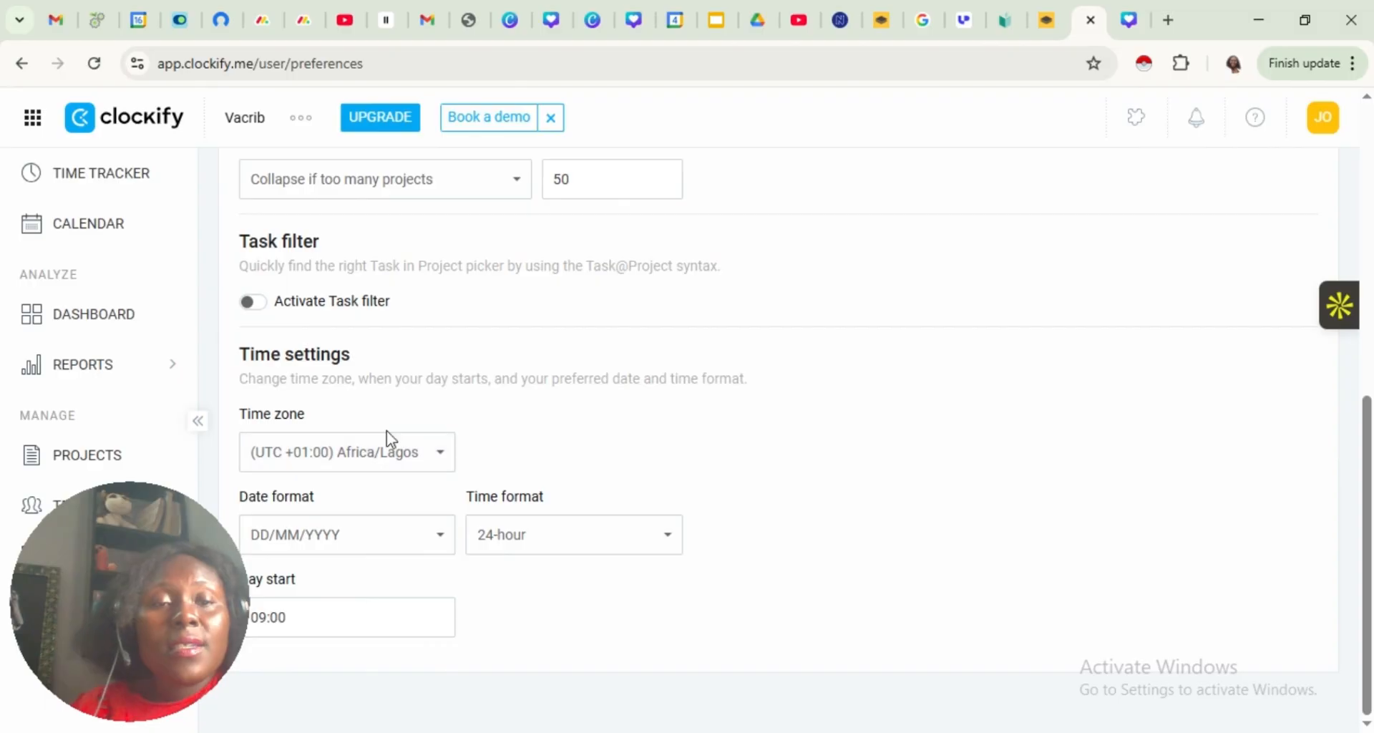
View the available time zone and date format options in the time settings without changing either one
click(400, 454)
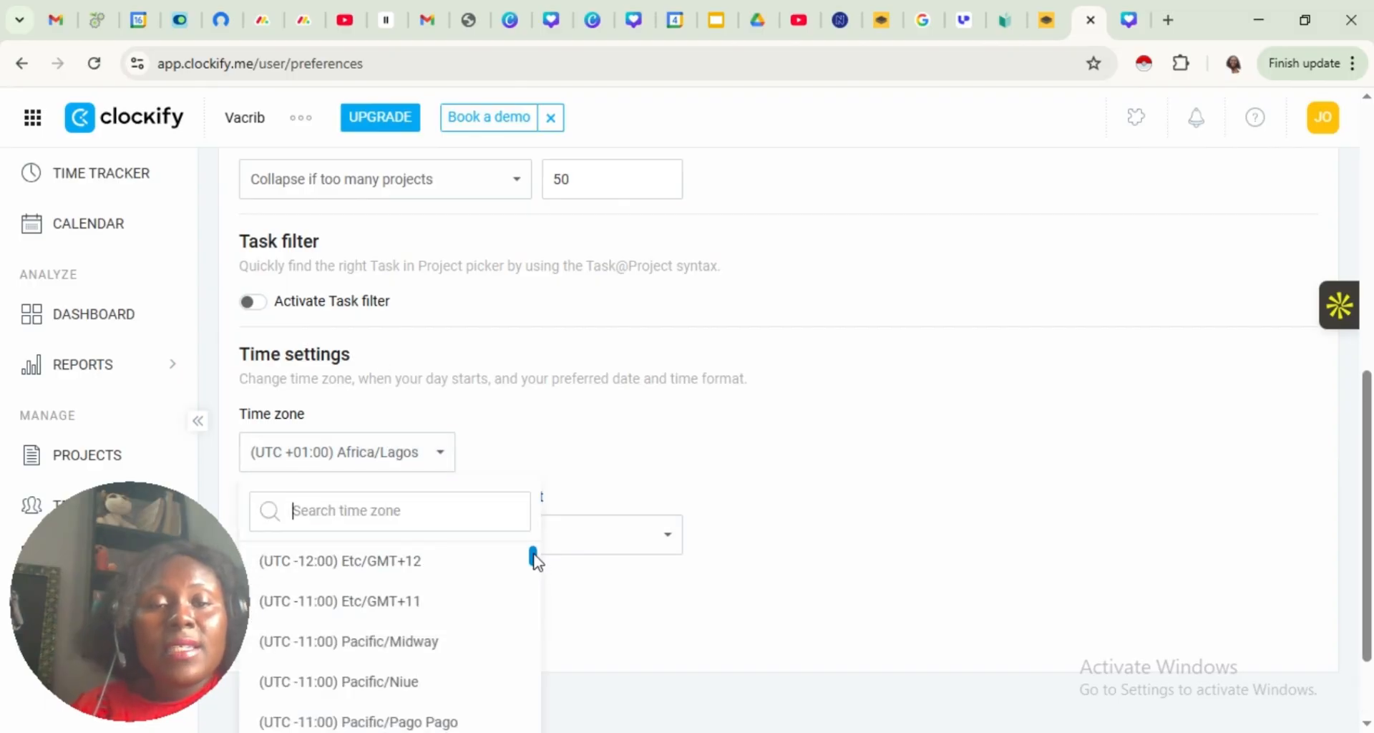
drag(527, 573, 720, 463)
click(762, 461)
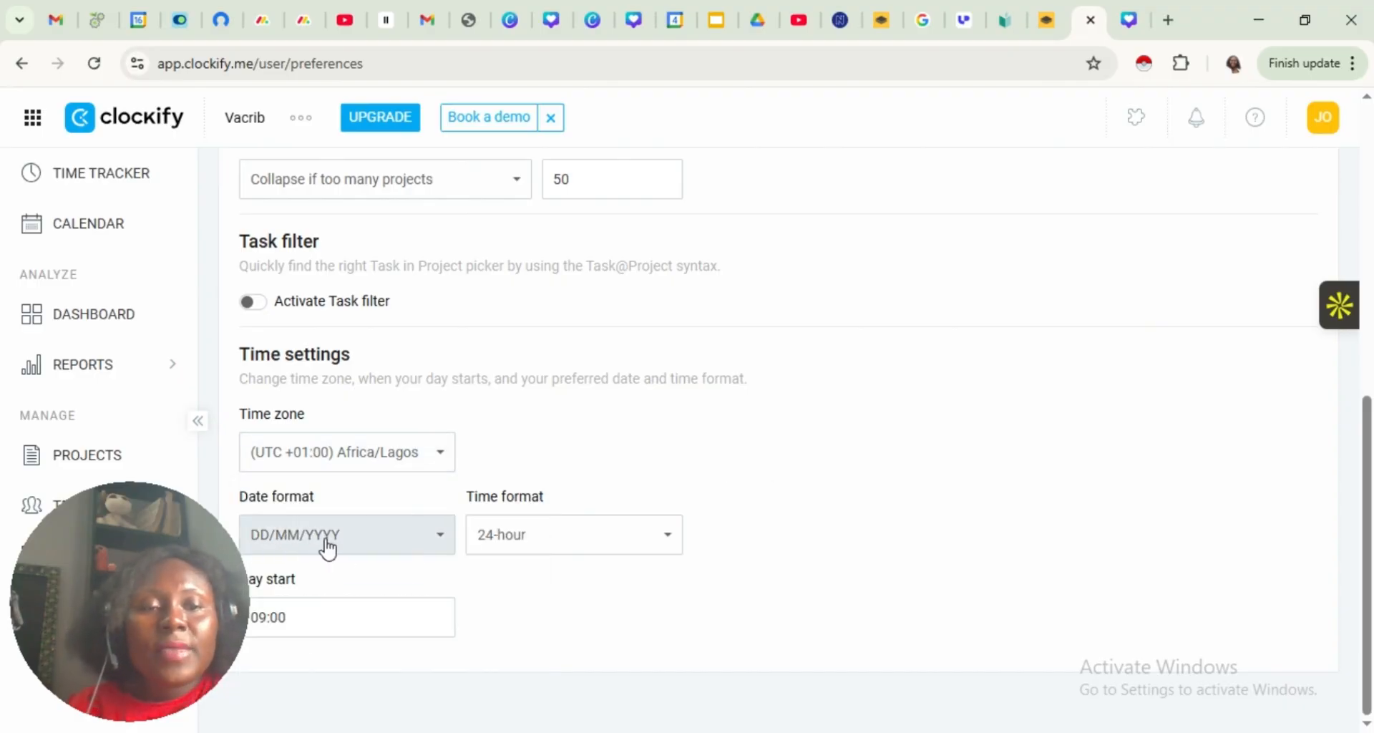
click(441, 538)
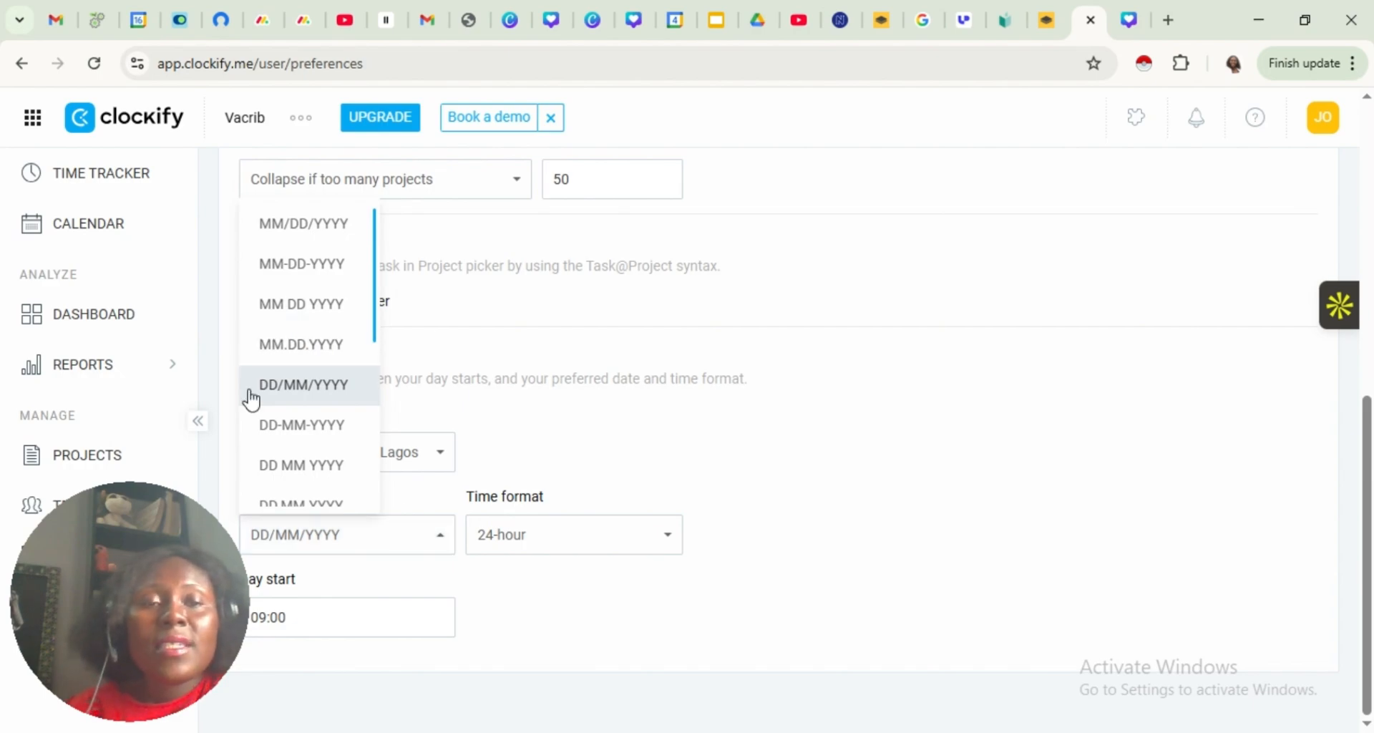
click(754, 535)
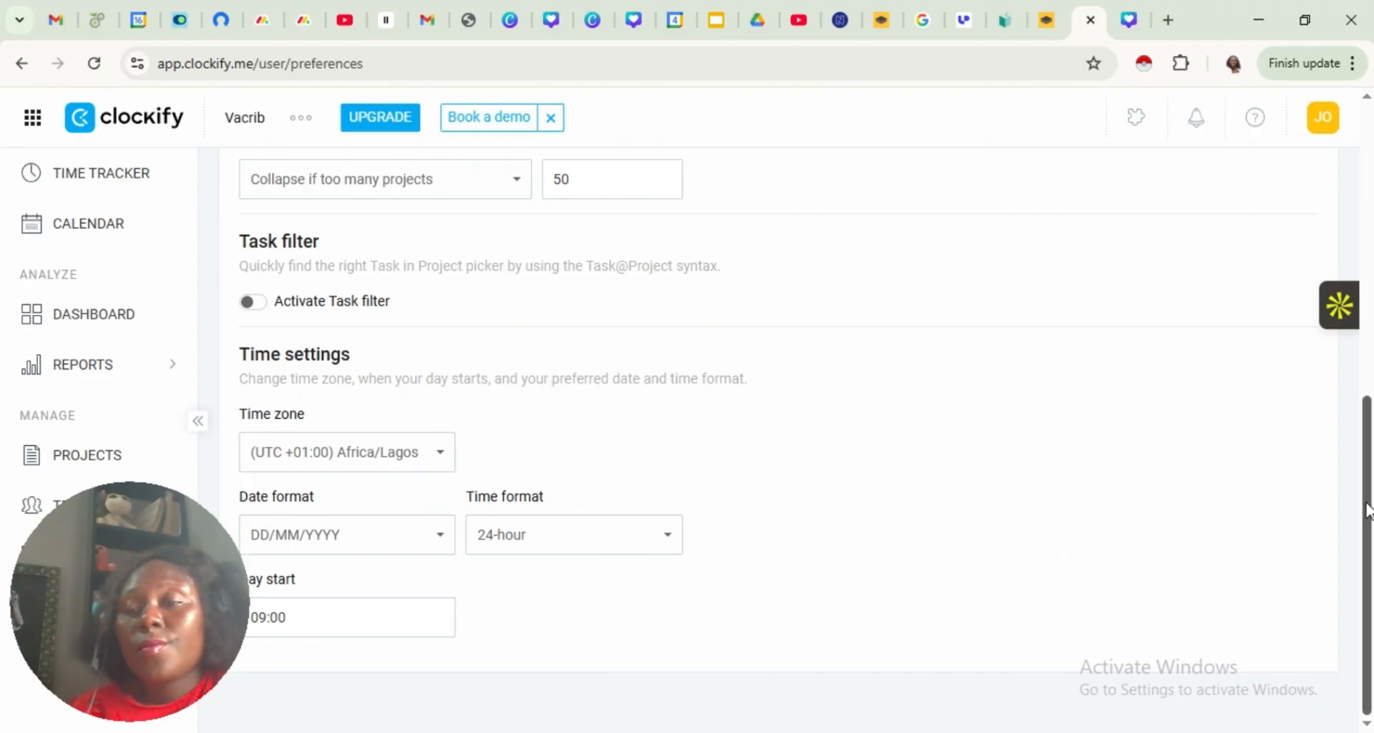
Switch the theme to Dark and view the available display languages, leaving the language as English
drag(1368, 511, 1368, 221)
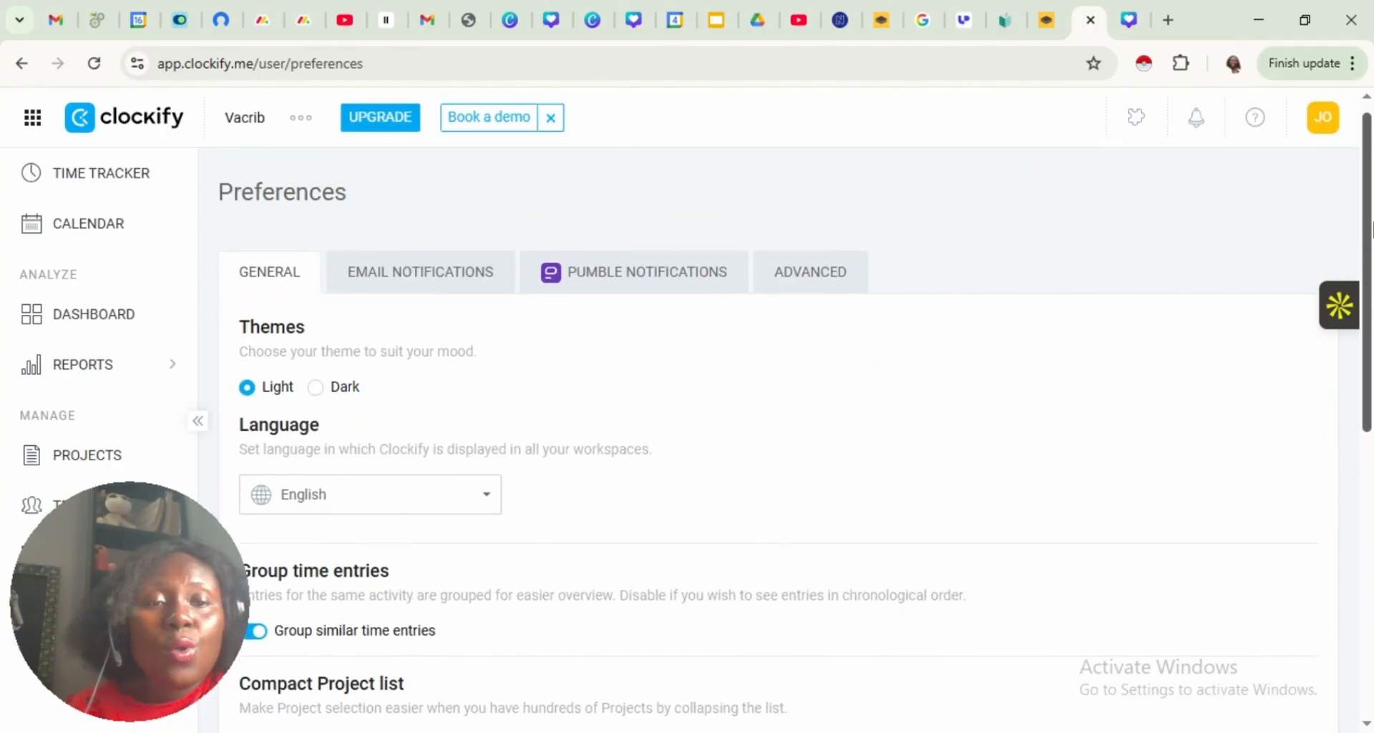
click(316, 387)
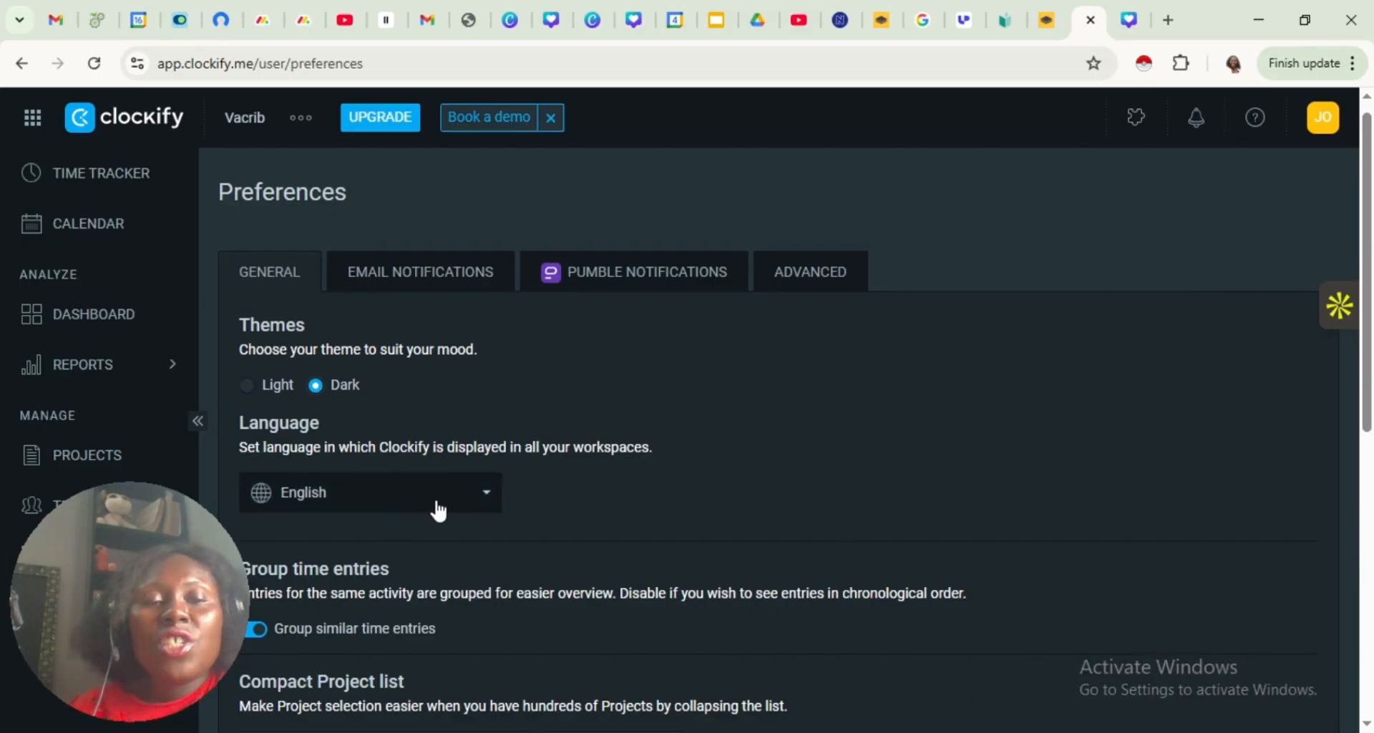
click(483, 506)
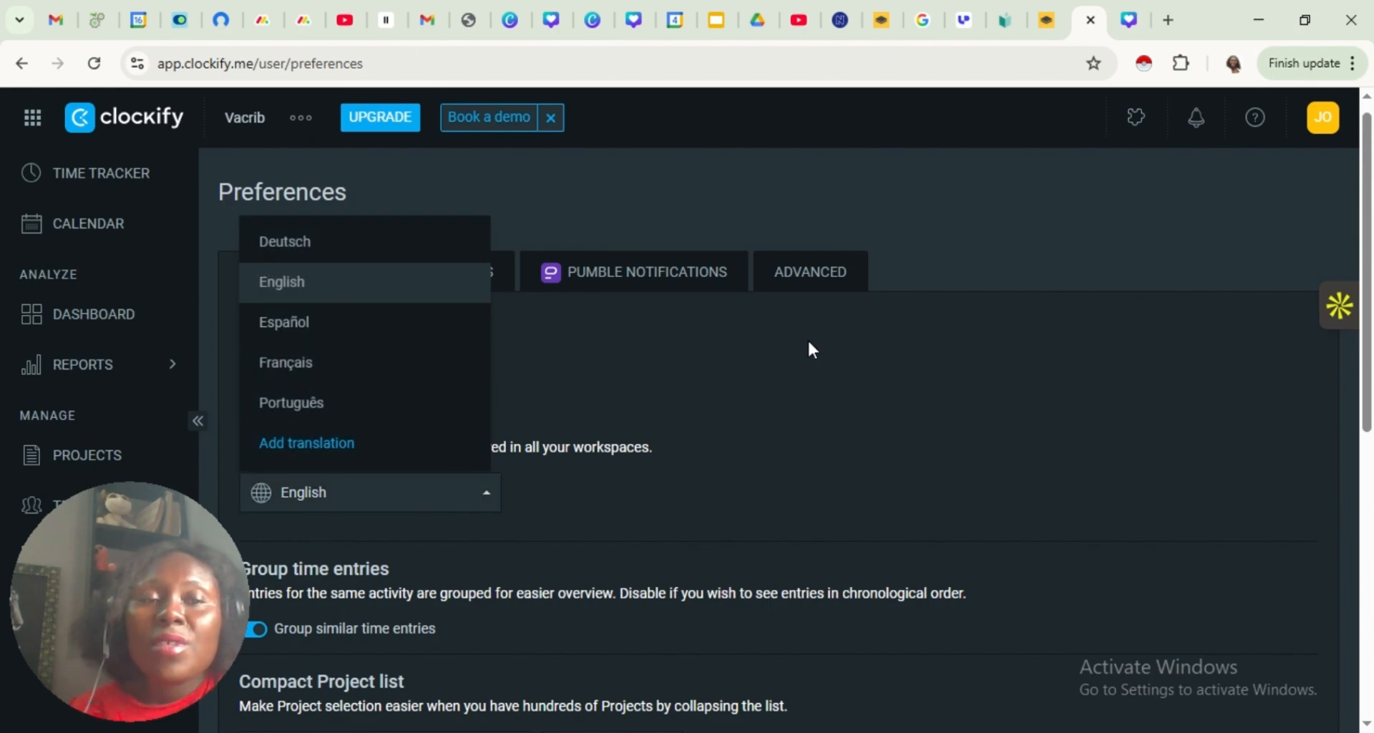
click(806, 401)
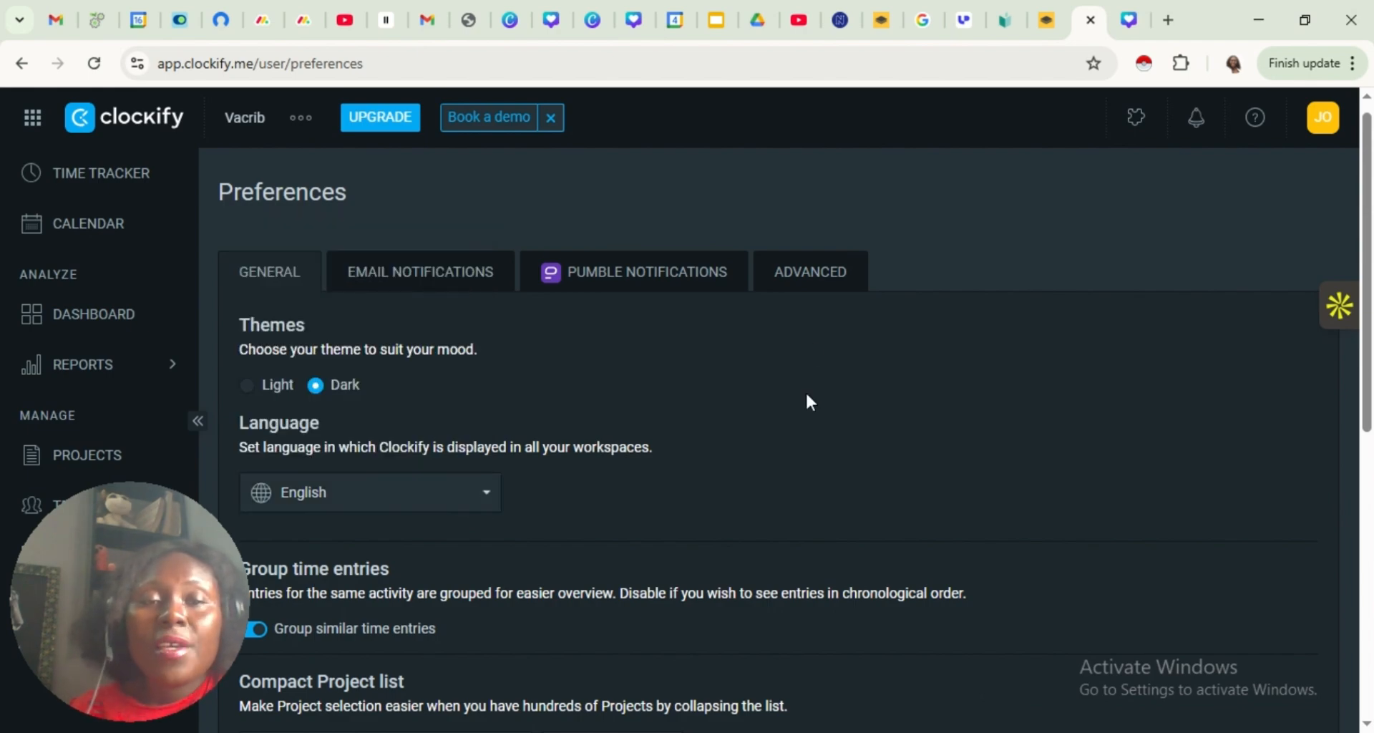
Open the email notification preferences and turn Onboarding emails off and back on
click(377, 293)
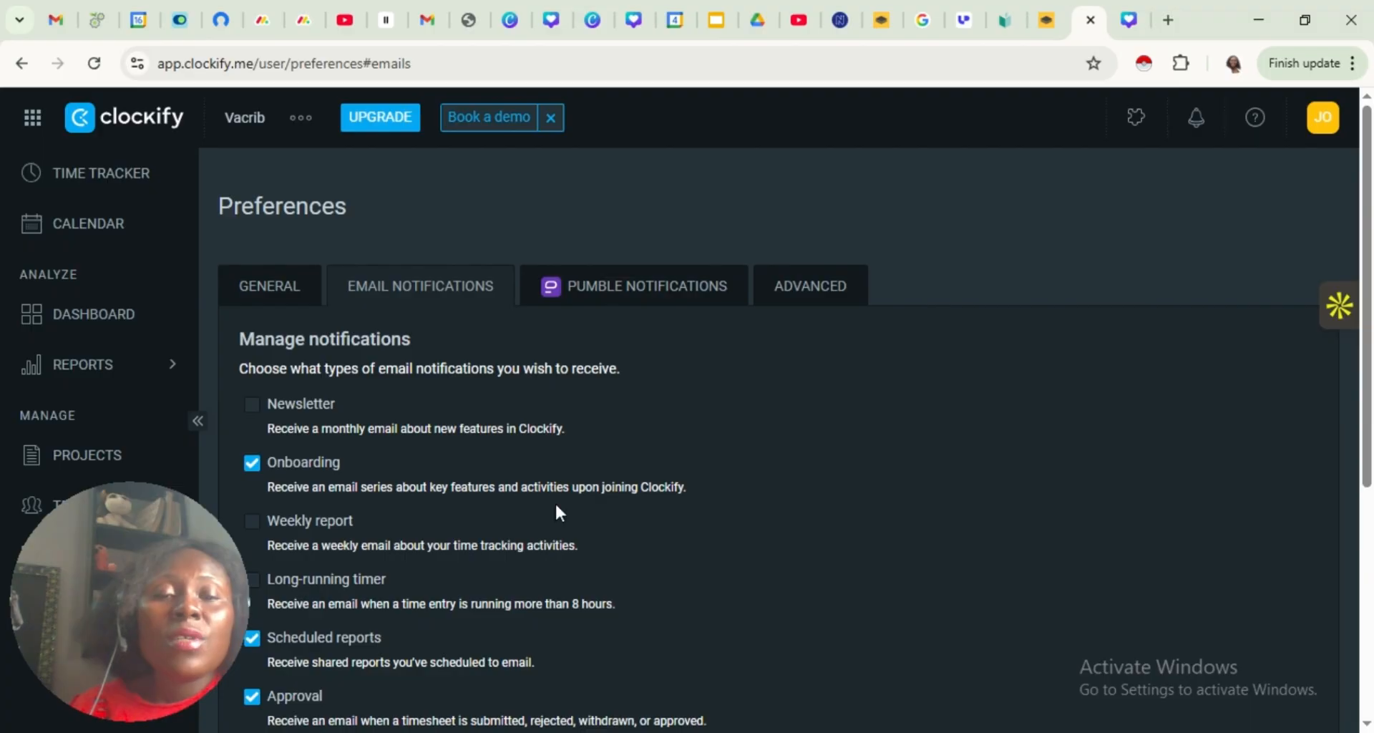
click(375, 489)
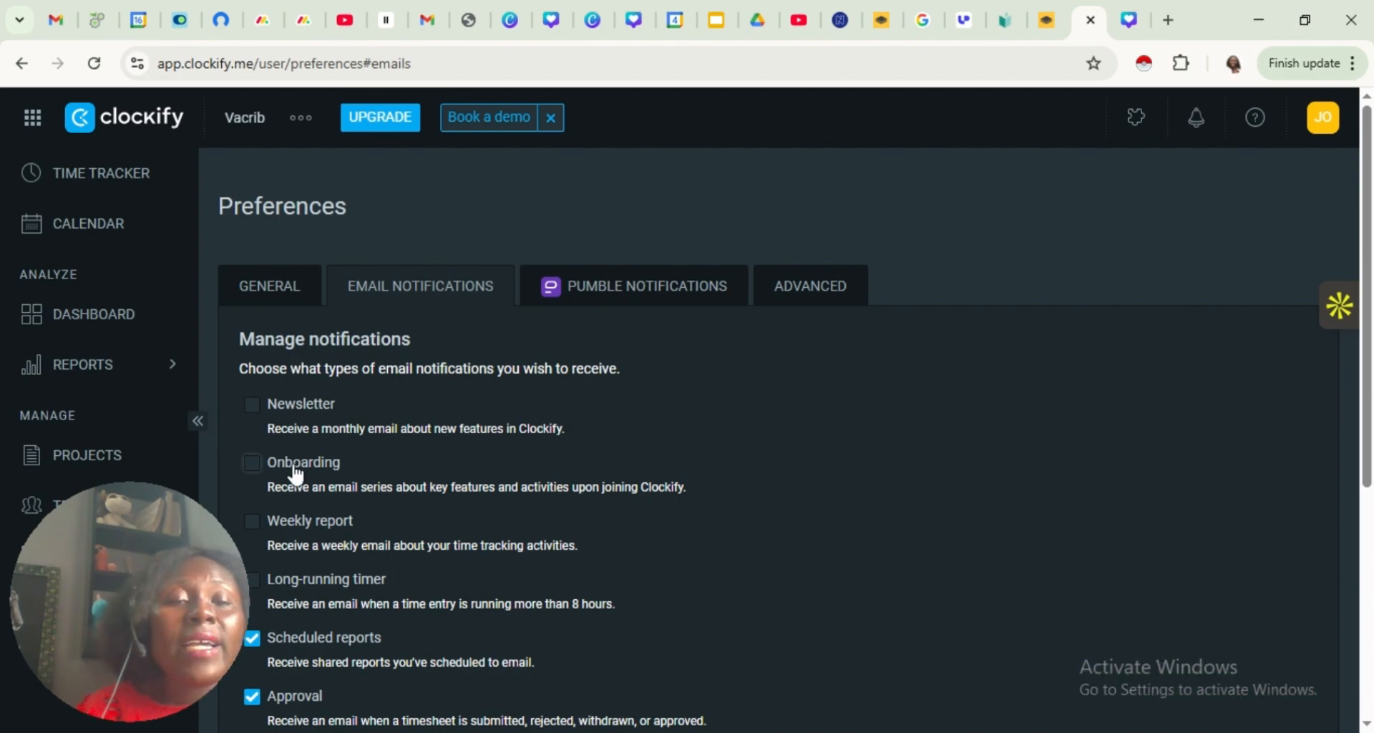
click(256, 463)
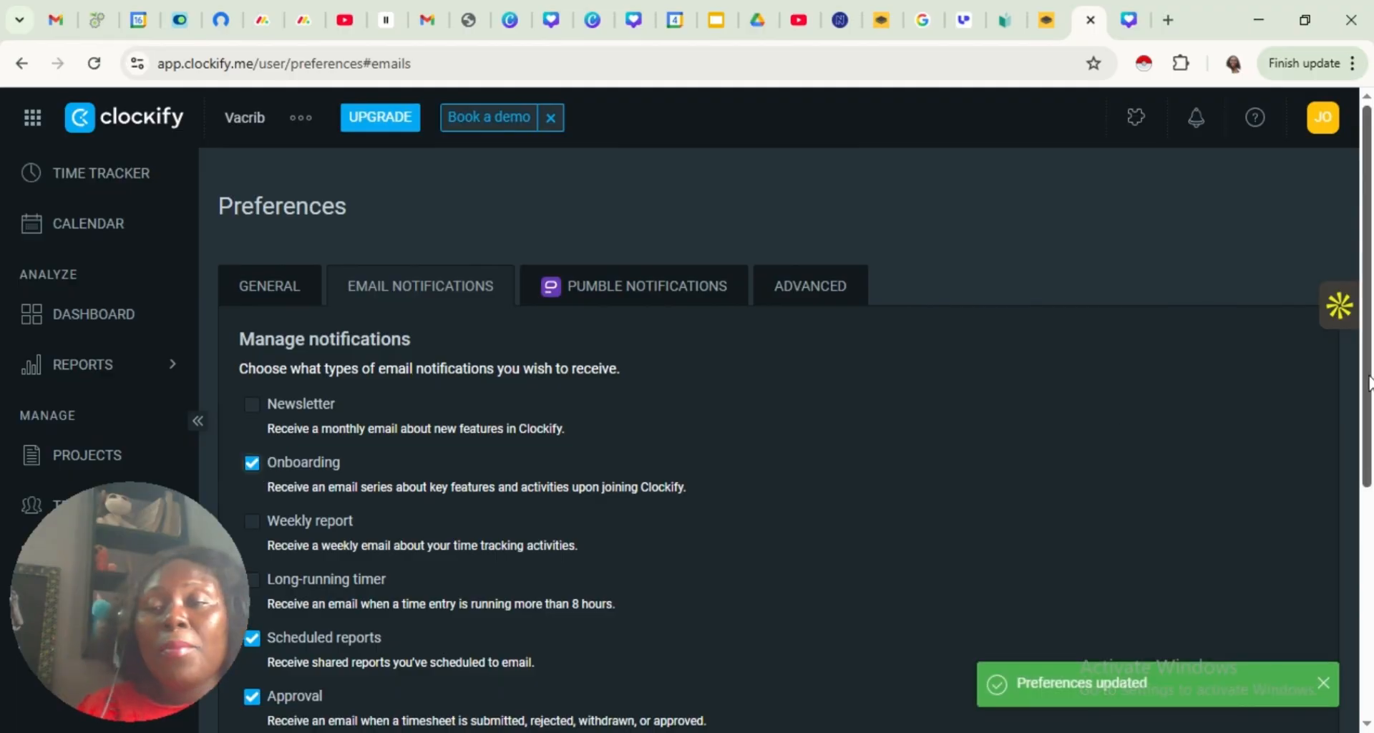
Review the list of email notification types, from Newsletter to Invoices
scroll(1346, 452, down, 2)
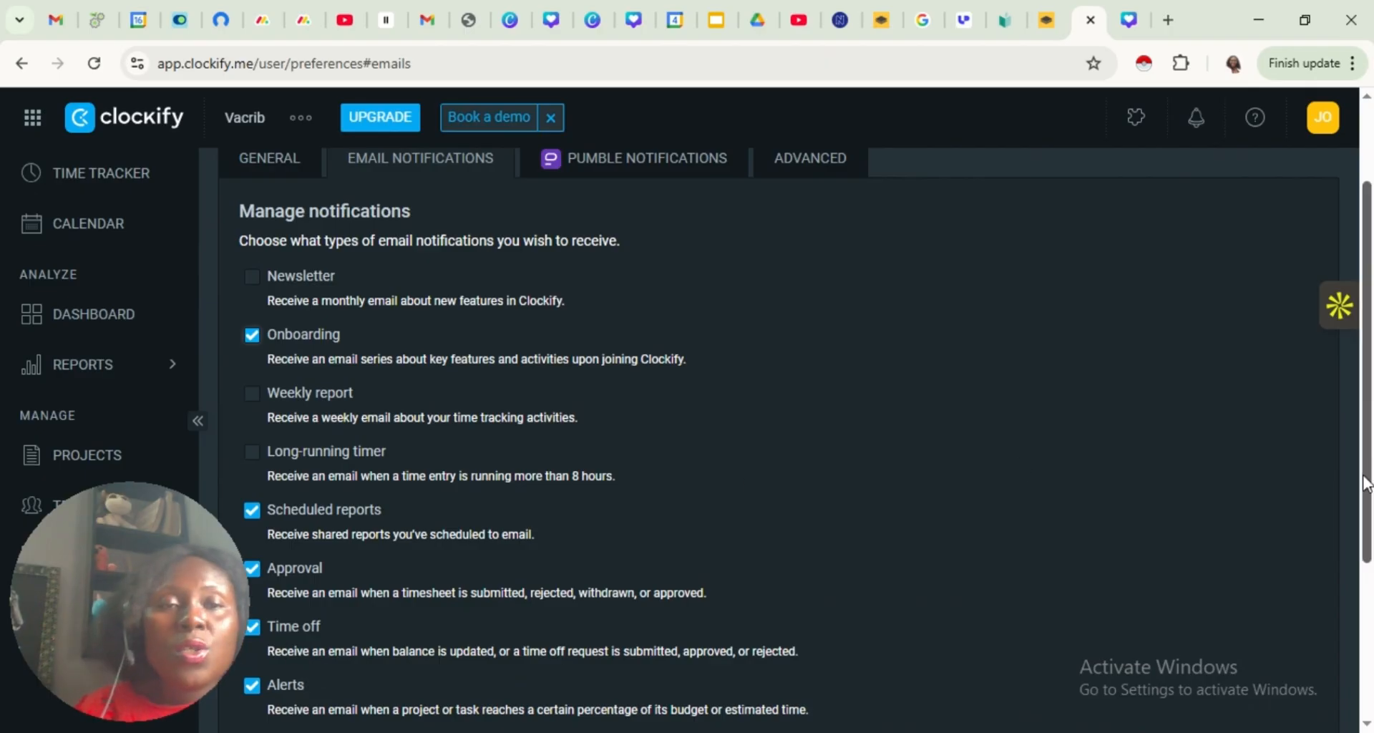
scroll(1351, 535, down, 1)
scroll(1348, 529, down, 1)
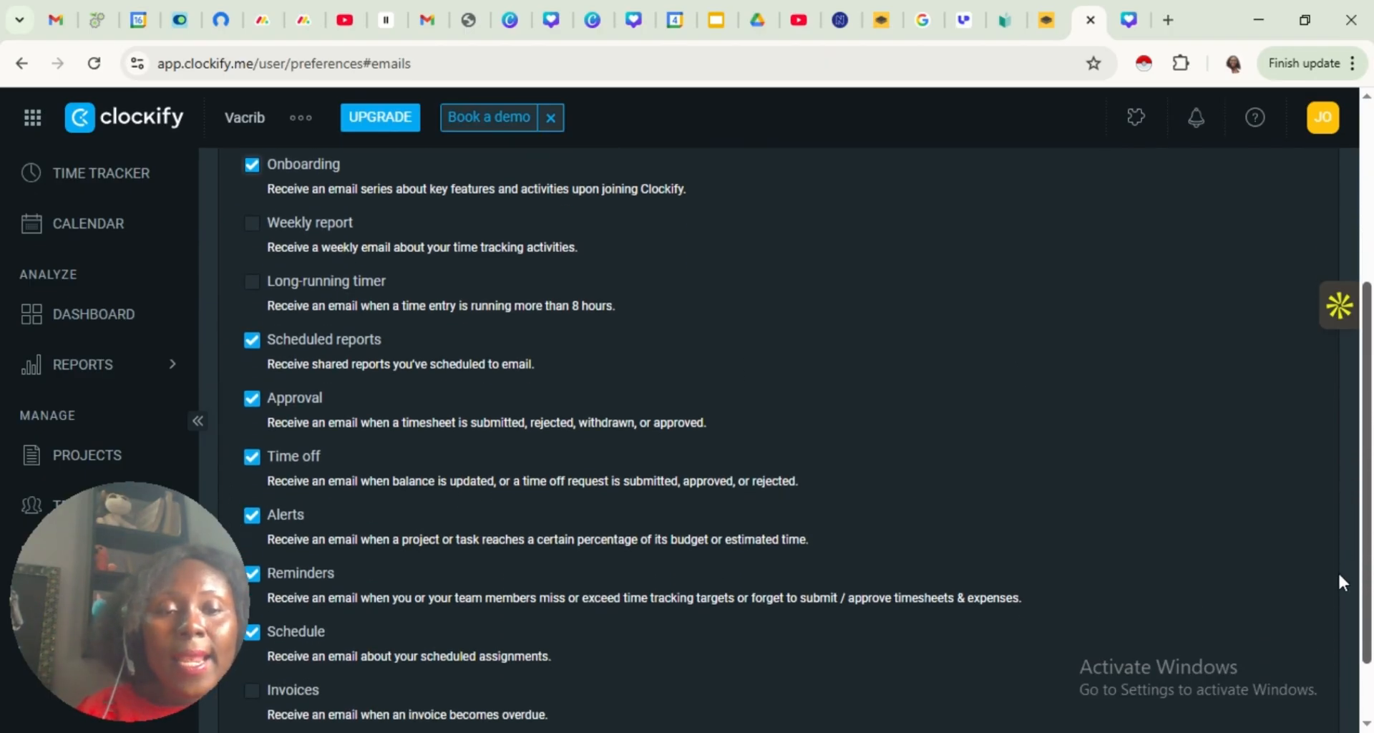
scroll(1338, 565, up, 4)
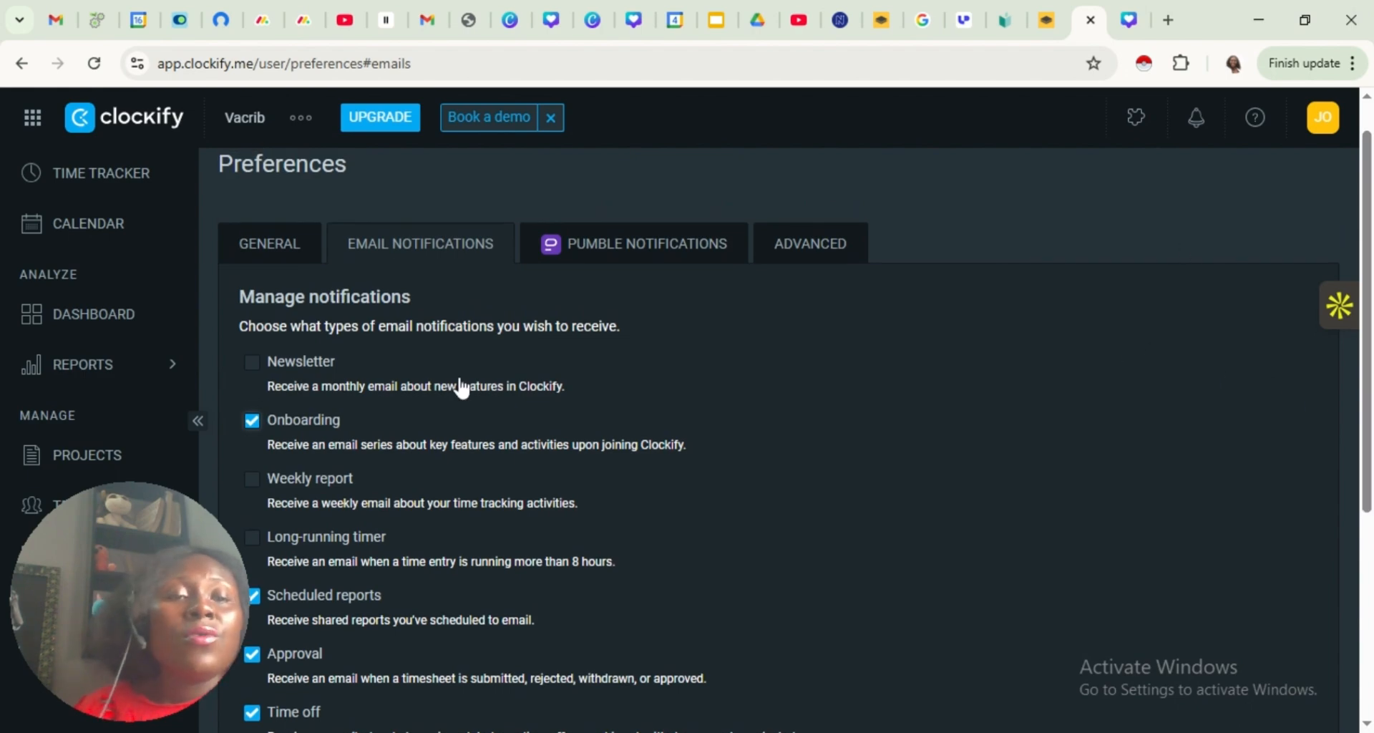
Return to the general preferences and set the theme to Light
click(259, 246)
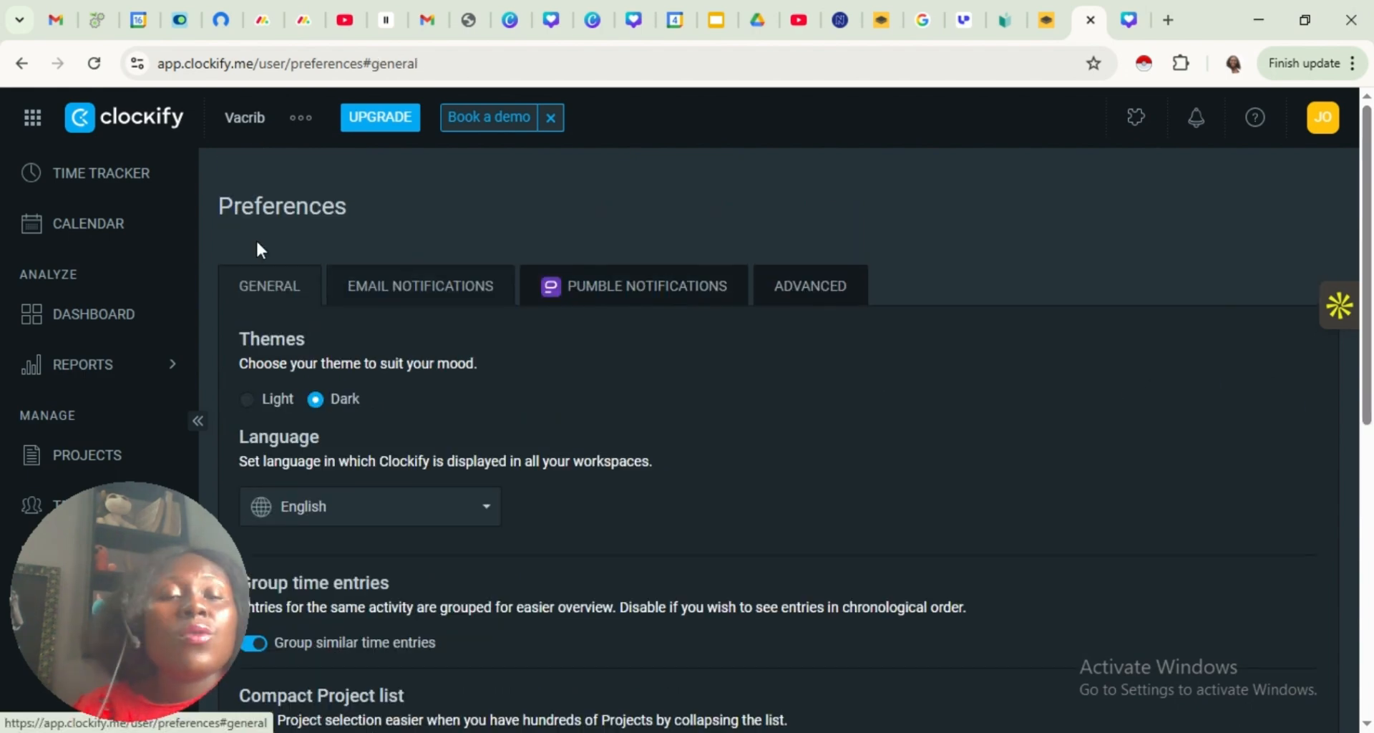
click(246, 401)
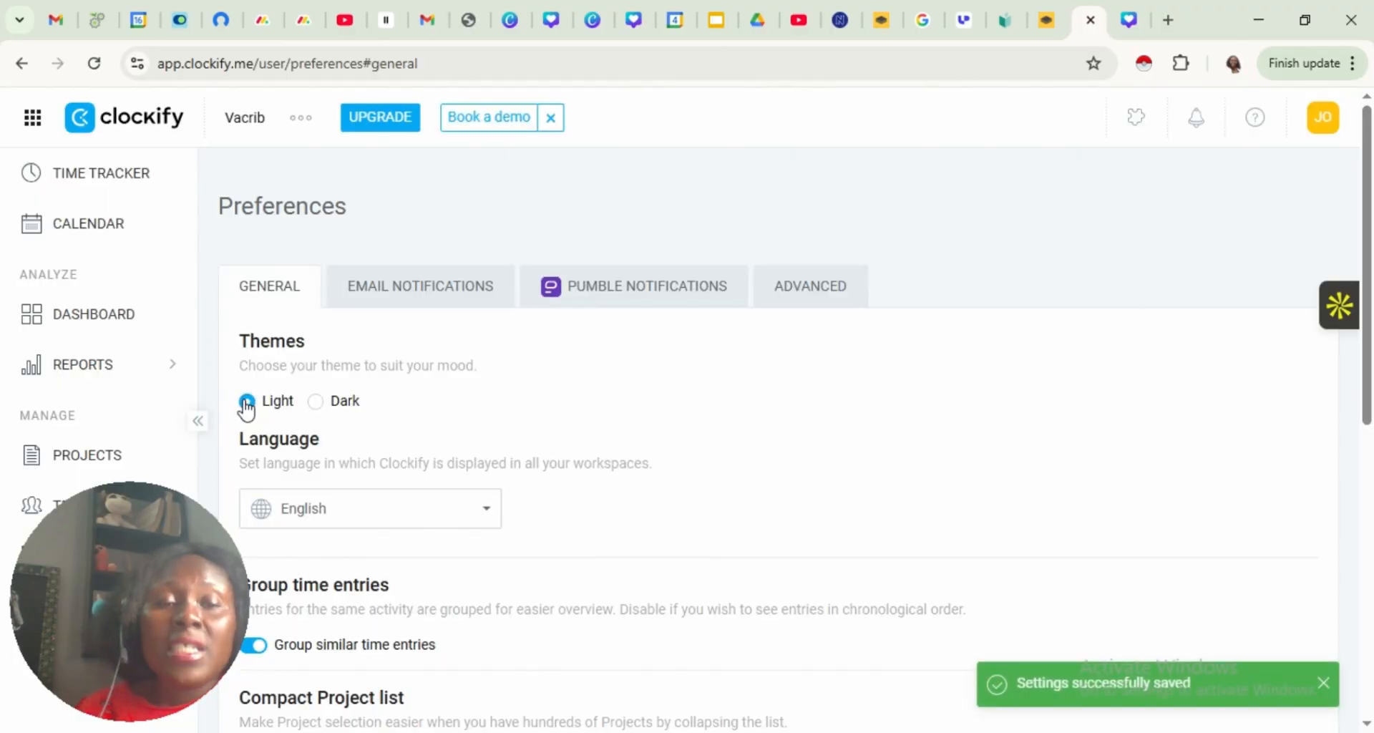